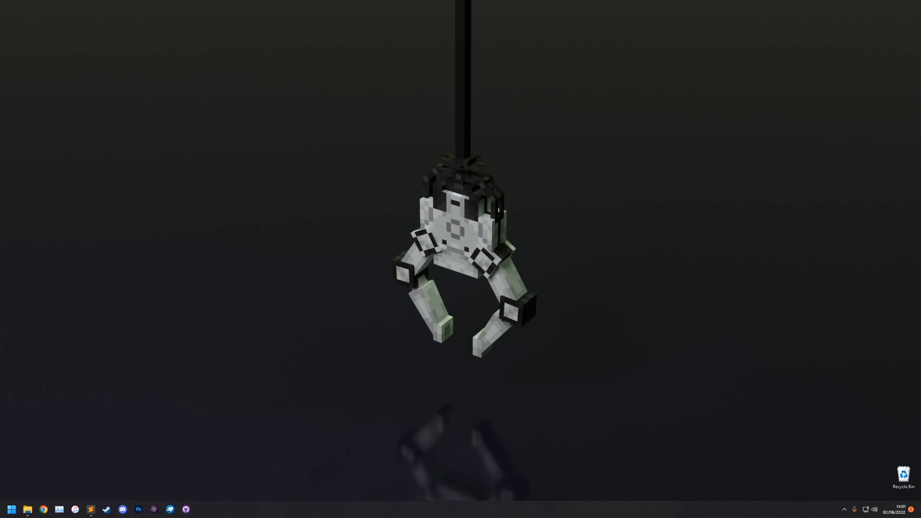
Find the Minecraft app on the computer and launch it.
{"action": "left_click", "coordinate": [12, 509]}
{"action": "type", "text": "mion"}
{"action": "key", "text": "BackSpace"}
{"action": "key", "text": "BackSpace"}
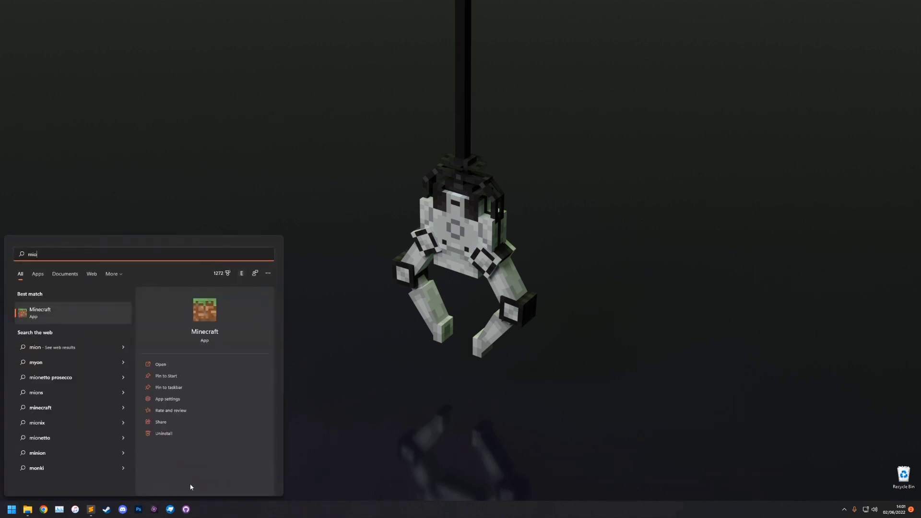
{"action": "type", "text": "ne"}
{"action": "left_click", "coordinate": [75, 313]}
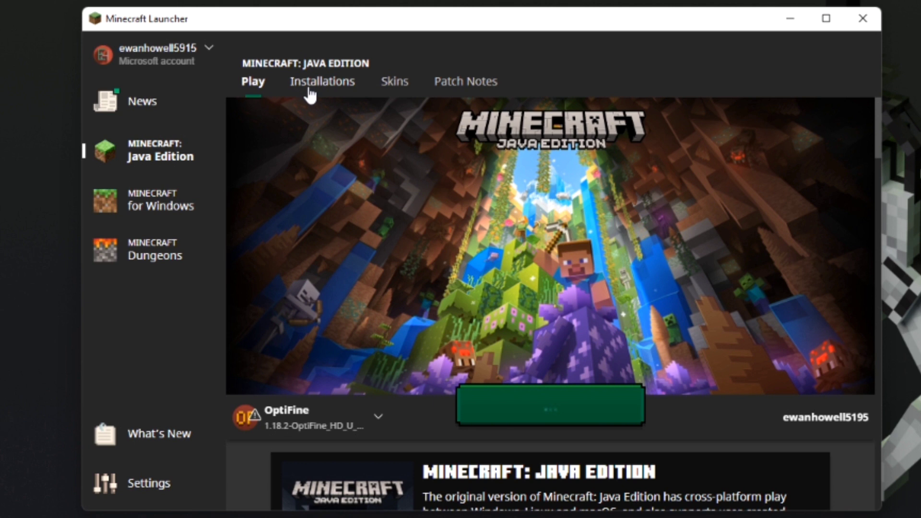
Open the OptiFine installation for editing and expand its additional options to reach the JVM arguments.
{"action": "left_click", "coordinate": [309, 89]}
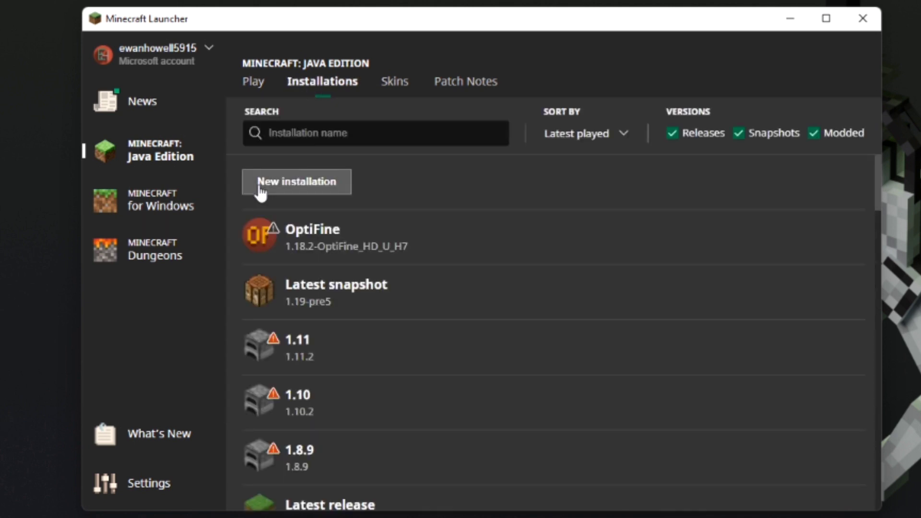
{"action": "left_click", "coordinate": [853, 240]}
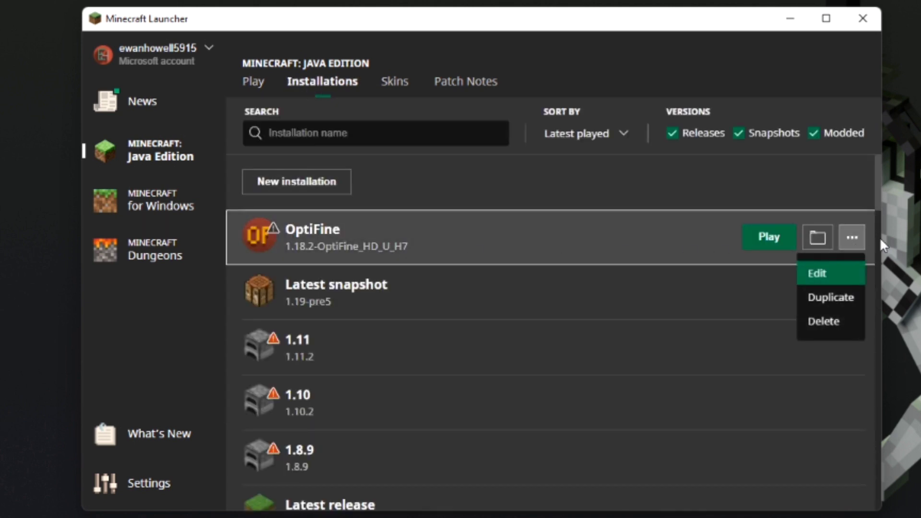
{"action": "left_click", "coordinate": [839, 276]}
{"action": "scroll", "coordinate": [791, 391], "scroll_direction": "down", "scroll_amount": 2}
{"action": "left_click", "coordinate": [595, 422]}
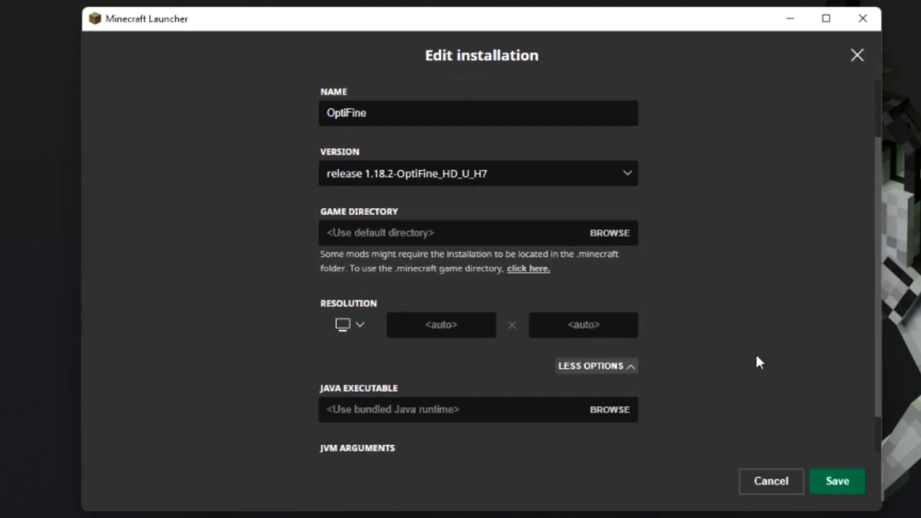
{"action": "scroll", "coordinate": [757, 362], "scroll_direction": "down", "scroll_amount": 2}
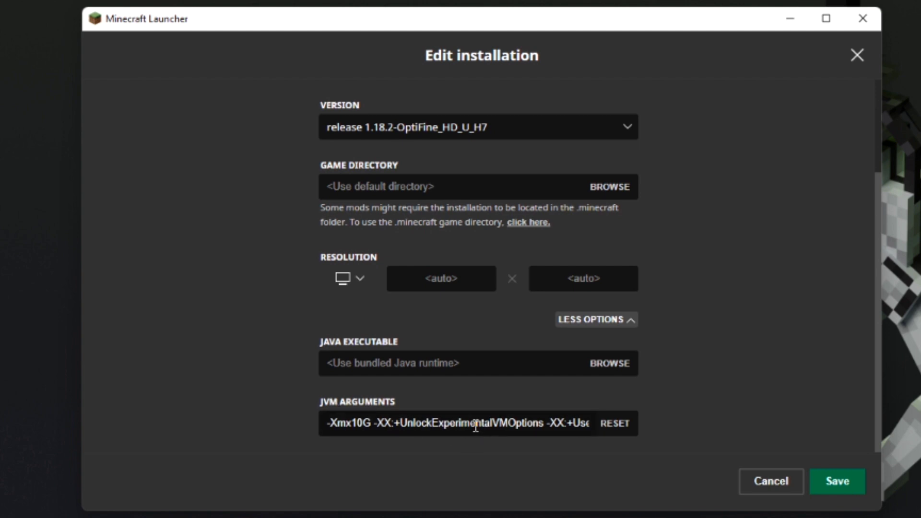
Append -Dplayer.models.local=true to the end of the installation's existing JVM arguments.
{"action": "left_click_drag", "start_coordinate": [475, 424], "coordinate": [703, 424]}
{"action": "left_click", "coordinate": [542, 424]}
{"action": "left_click", "coordinate": [589, 424]}
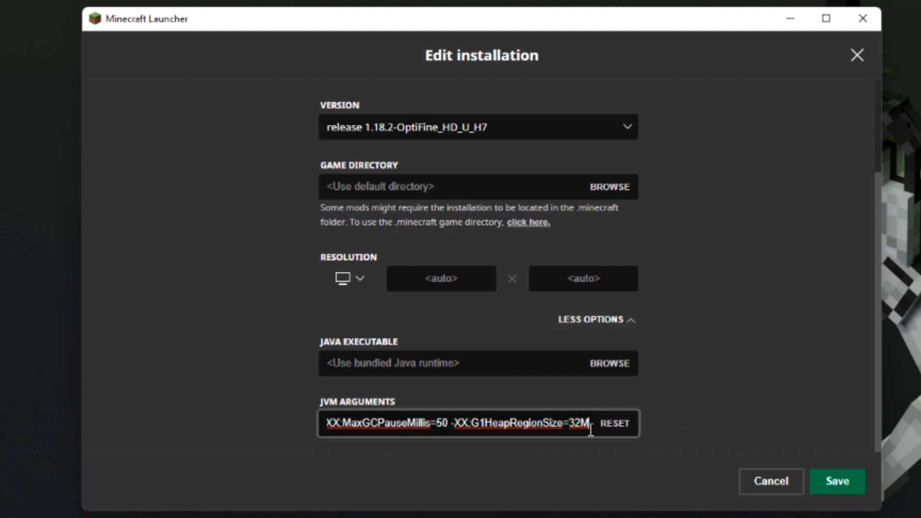
{"action": "type", "text": "-D"}
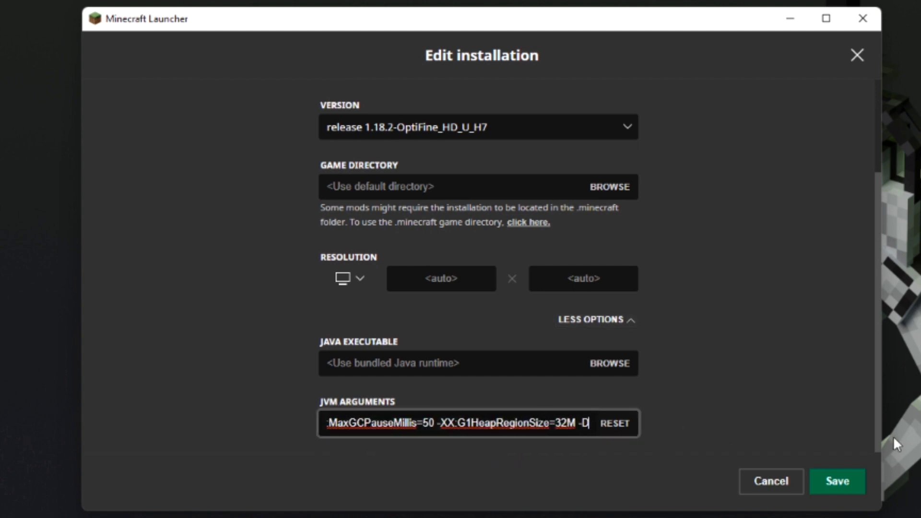
{"action": "type", "text": "player.models"}
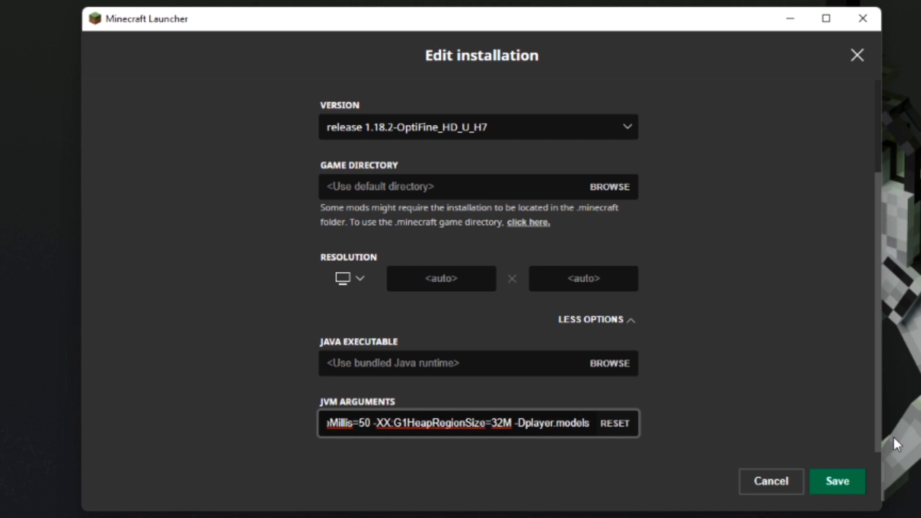
{"action": "type", "text": ".local=true"}
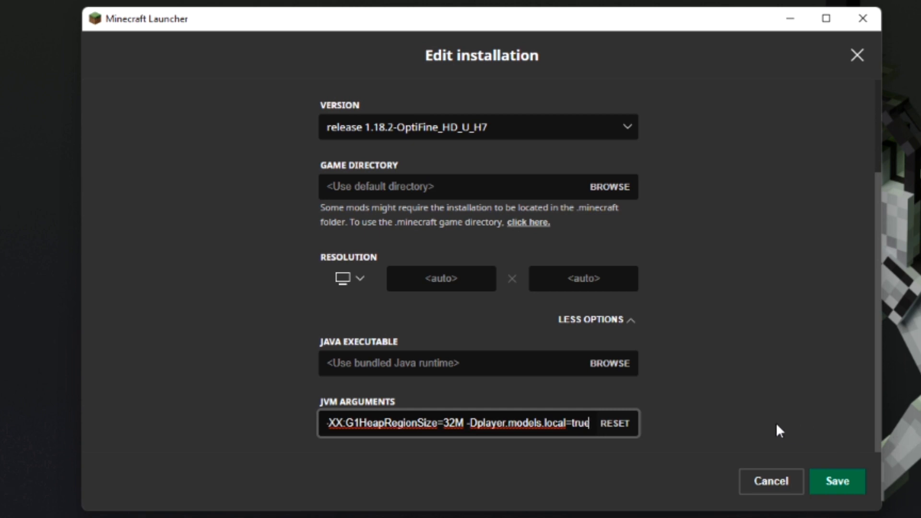
Add a second JVM argument, -Dplayer.models.reload=true, after the player.models.local argument.
{"action": "type", "text": "-D"}
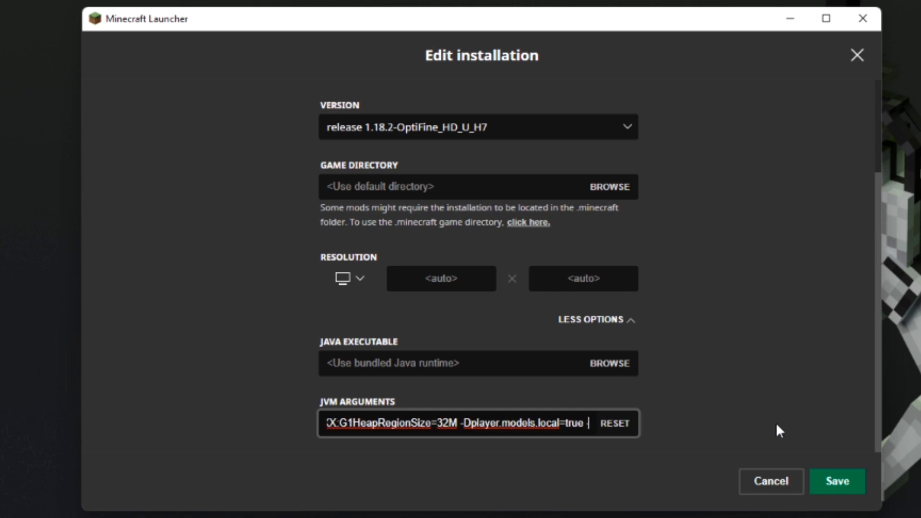
{"action": "type", "text": "player"}
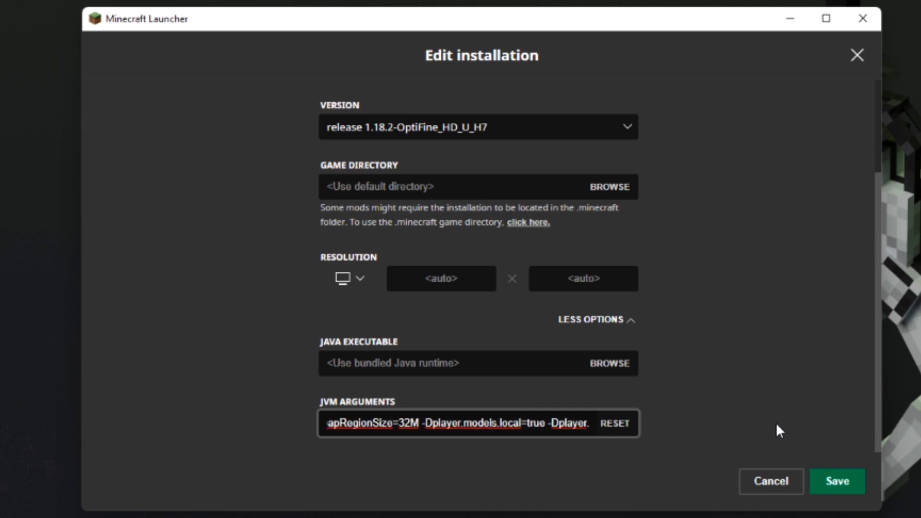
{"action": "type", "text": ".models.reload"}
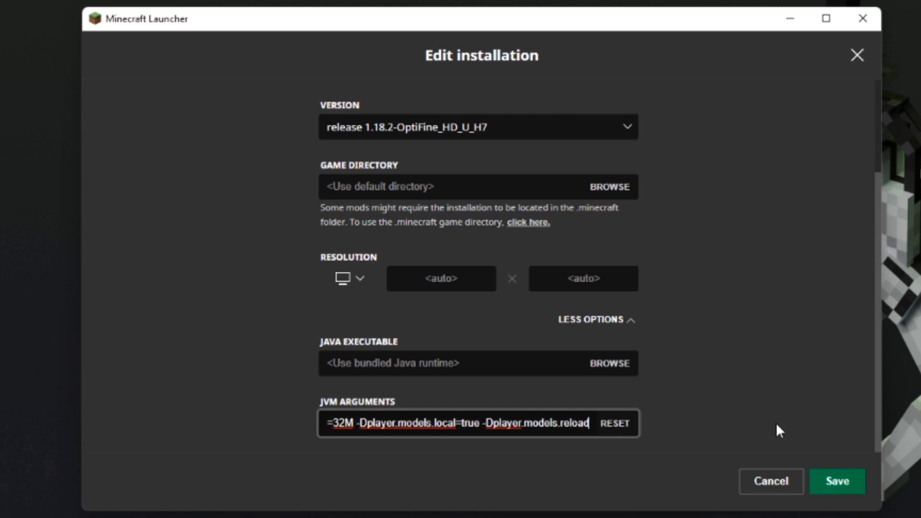
{"action": "type", "text": "=true"}
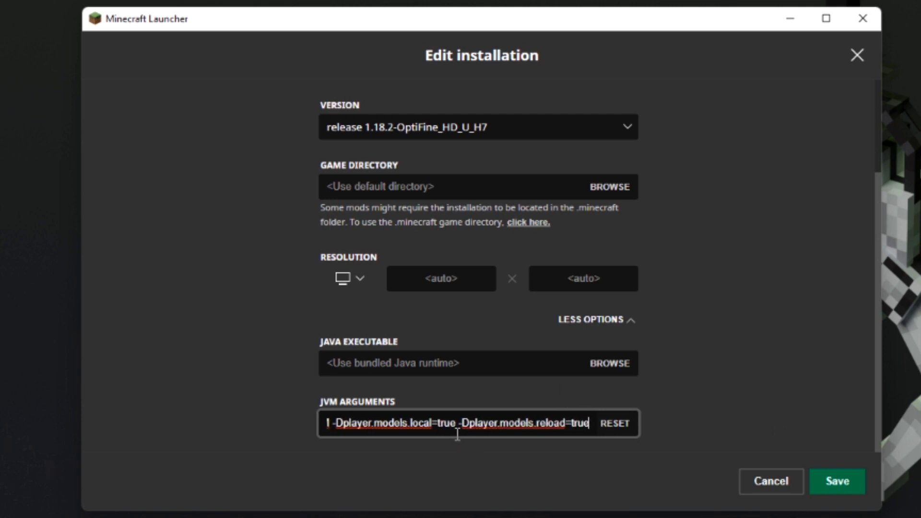
Review the two added player model arguments and save the OptiFine installation.
{"action": "left_click_drag", "start_coordinate": [459, 424], "coordinate": [599, 433]}
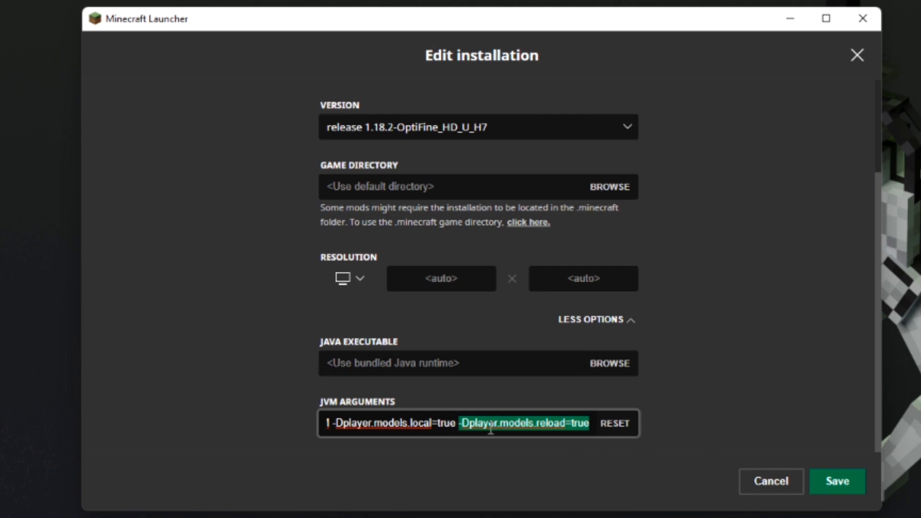
{"action": "left_click_drag", "start_coordinate": [459, 424], "coordinate": [590, 429]}
{"action": "left_click_drag", "start_coordinate": [456, 424], "coordinate": [333, 426]}
{"action": "left_click", "coordinate": [551, 431]}
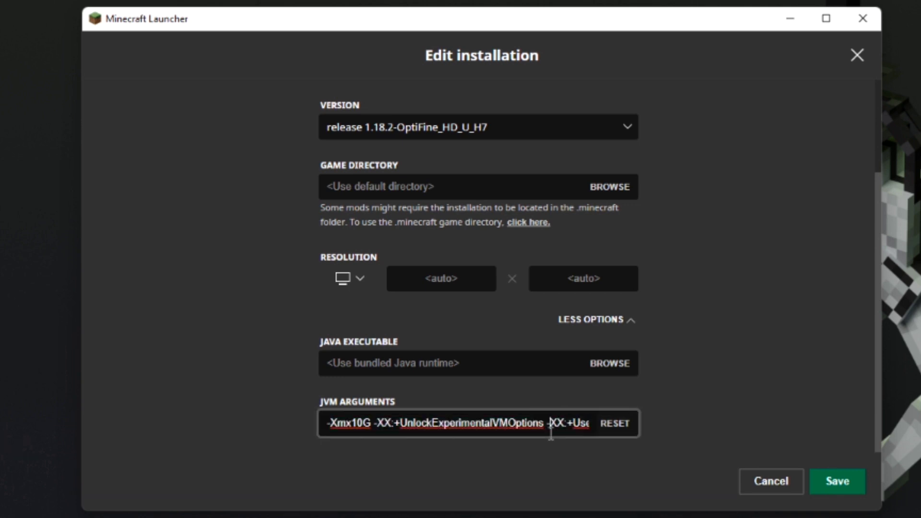
{"action": "left_click", "coordinate": [825, 492]}
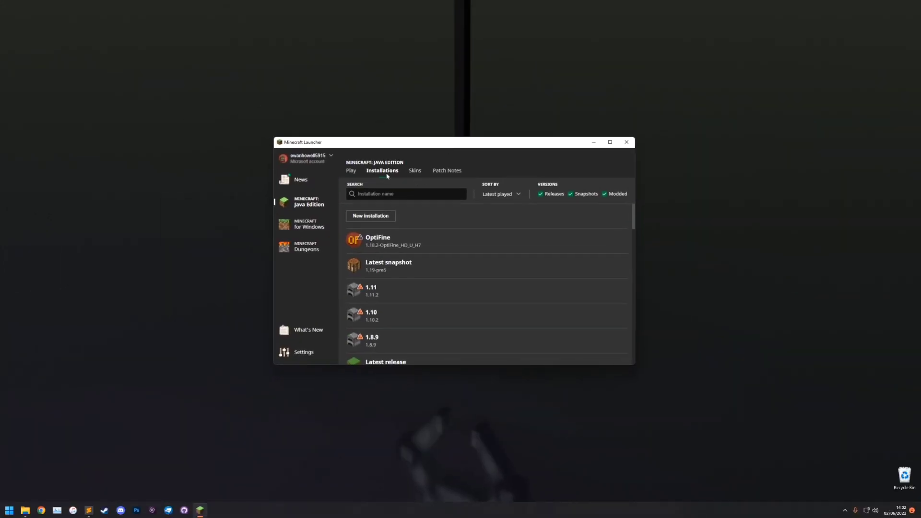
Check that OptiFine is the installation chosen for playing and close the launcher.
{"action": "left_click", "coordinate": [351, 170]}
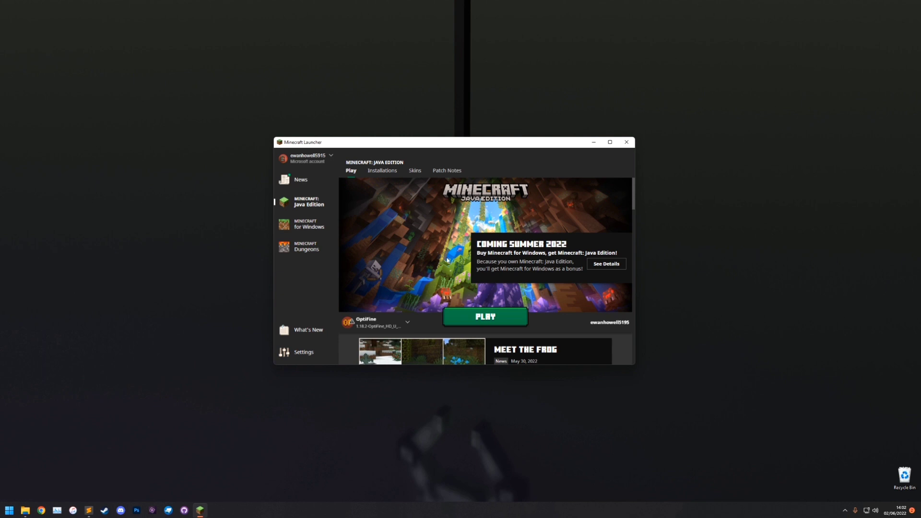
{"action": "left_click", "coordinate": [384, 323]}
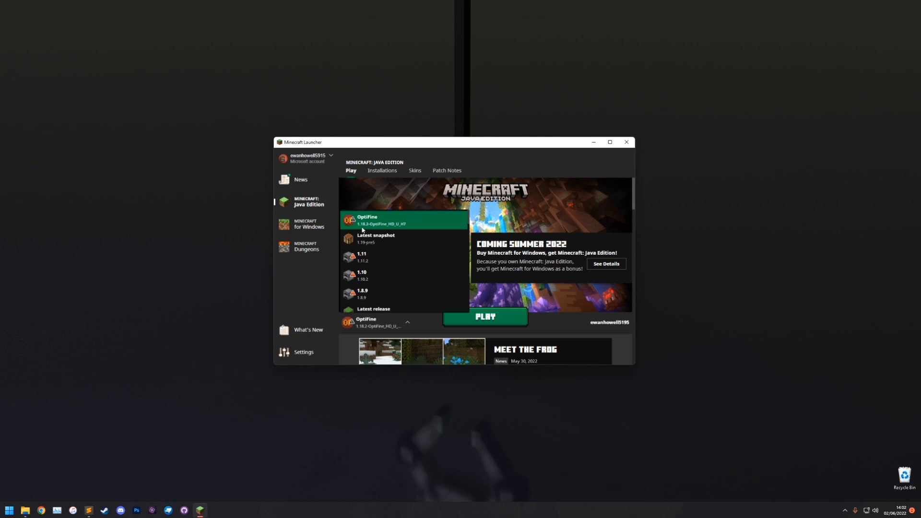
{"action": "left_click", "coordinate": [243, 240]}
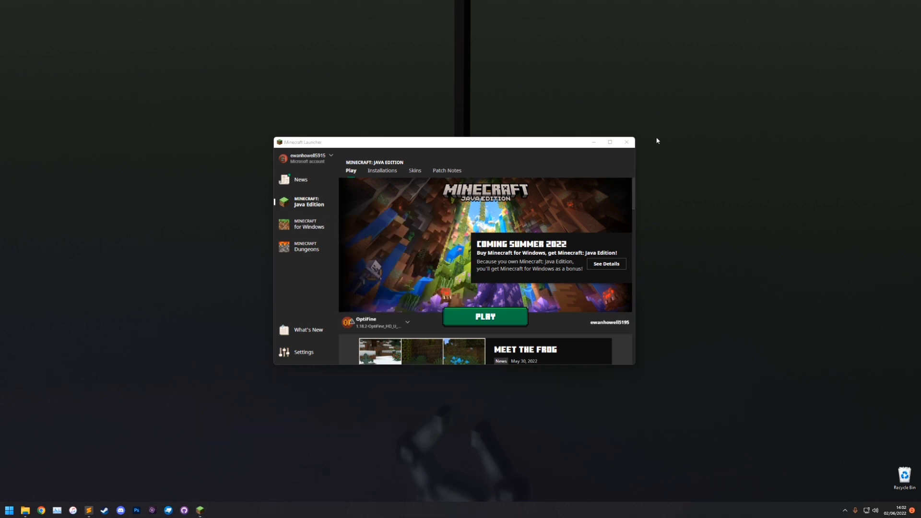
{"action": "left_click", "coordinate": [626, 142]}
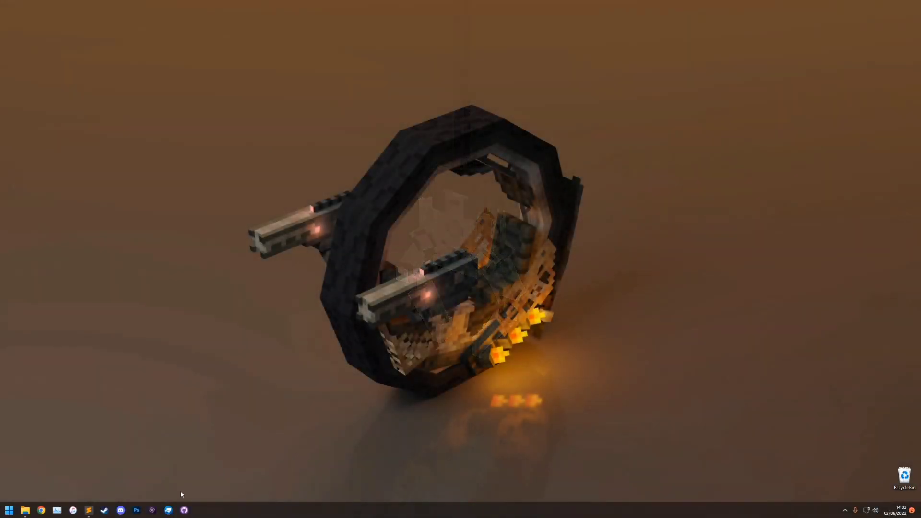
Switch to Blockbench, search the available plugins for "optif" and install OptiFine Player Models, closing its information window.
{"action": "left_click", "coordinate": [168, 510]}
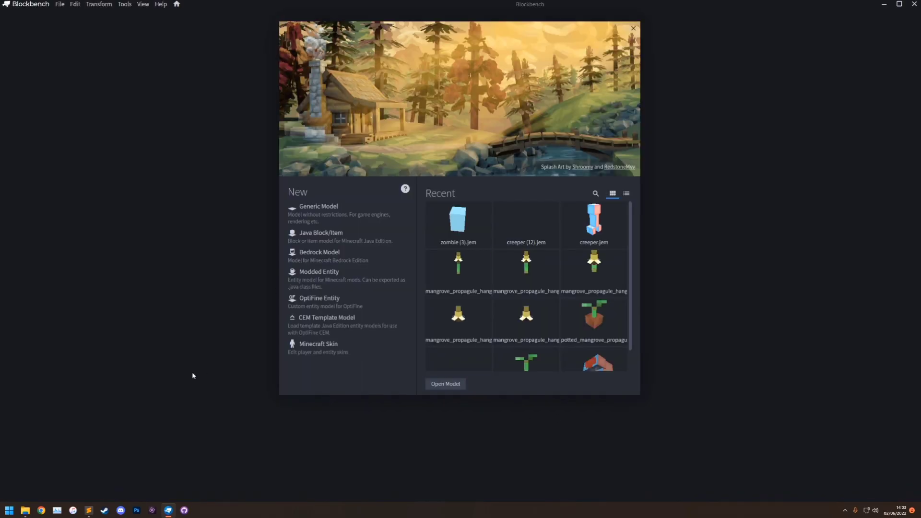
{"action": "left_click", "coordinate": [60, 4]}
{"action": "left_click", "coordinate": [74, 124]}
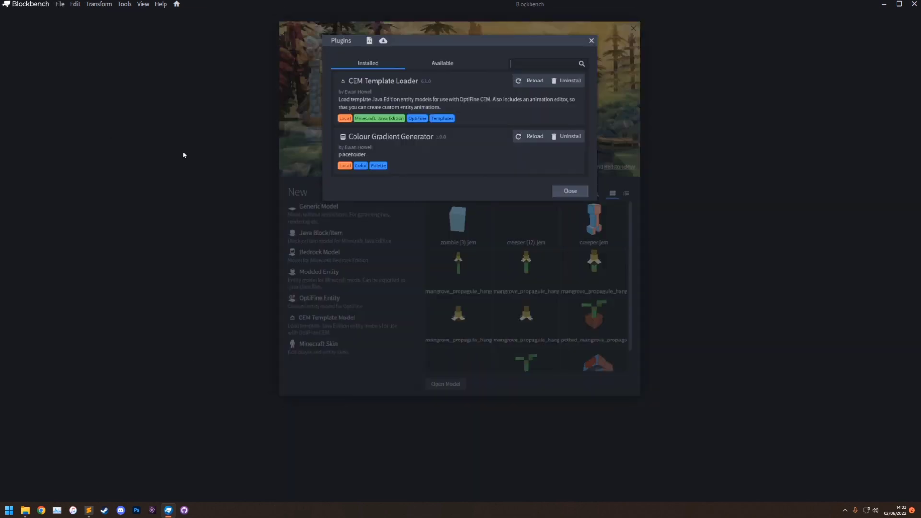
{"action": "left_click", "coordinate": [441, 64]}
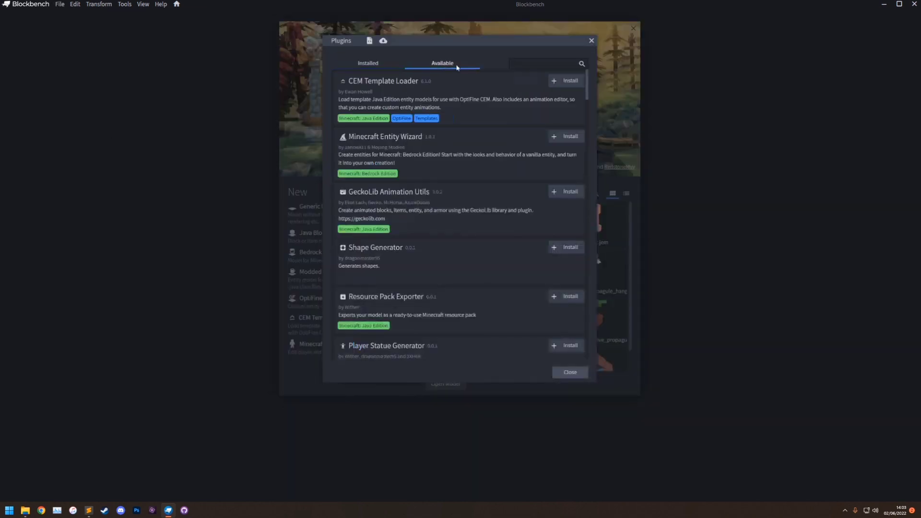
{"action": "left_click", "coordinate": [528, 64]}
{"action": "type", "text": "optif"}
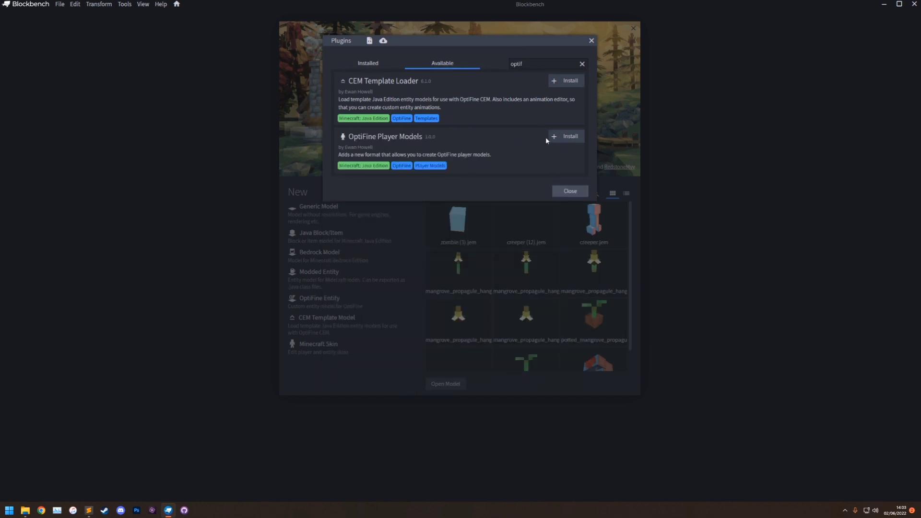
{"action": "left_click", "coordinate": [566, 138]}
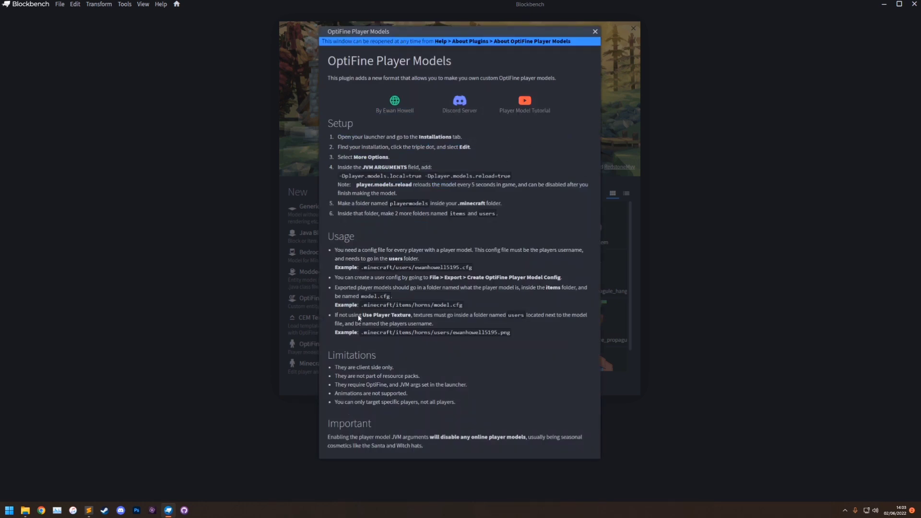
{"action": "left_click", "coordinate": [595, 32]}
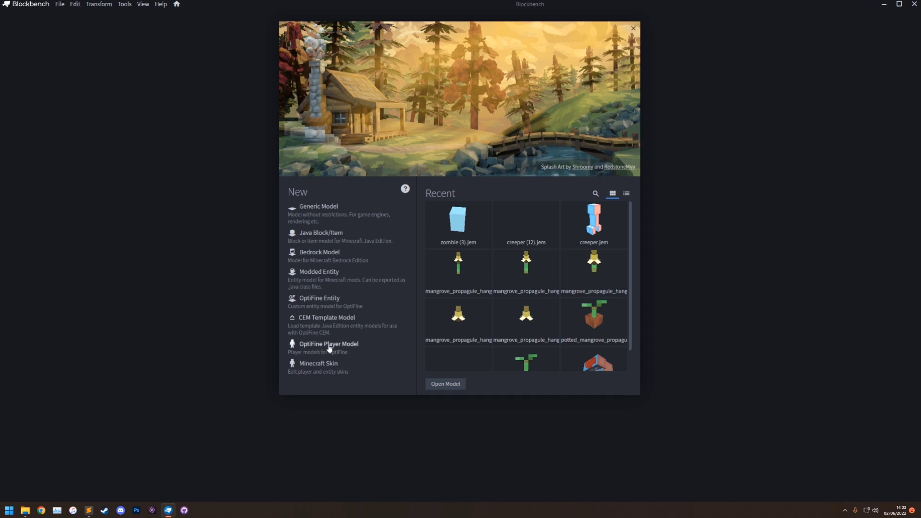
Create a new OptiFine Player Model project using the player texture, Box UV and a 64 × 64 texture size.
{"action": "left_click", "coordinate": [59, 5]}
{"action": "mouse_move", "coordinate": [64, 15]}
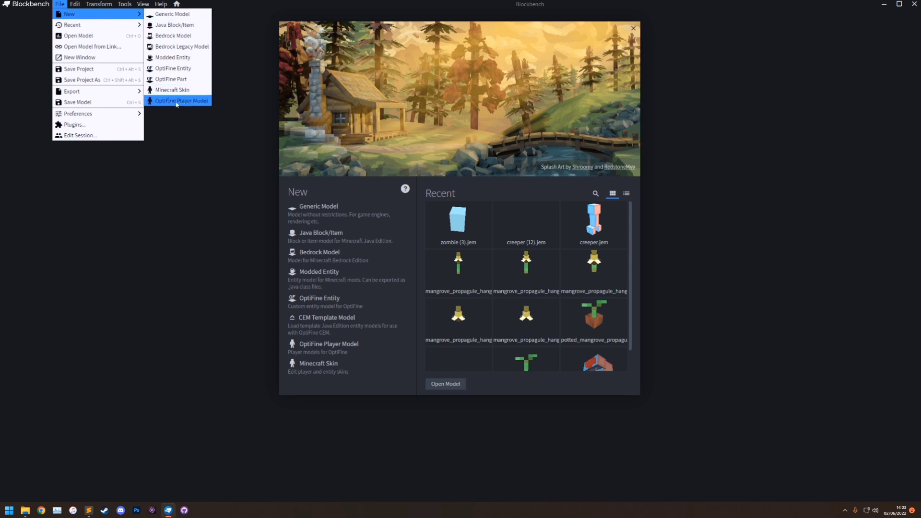
{"action": "left_click", "coordinate": [177, 102]}
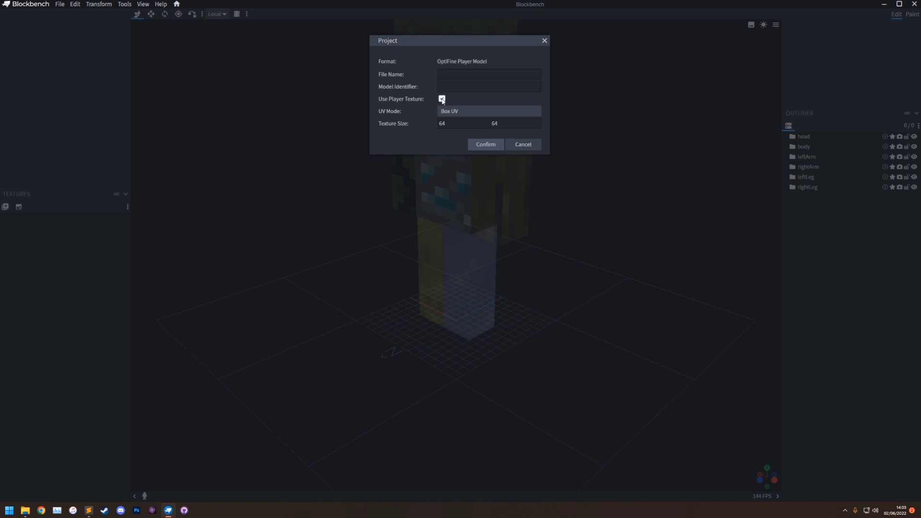
{"action": "left_click_drag", "start_coordinate": [435, 43], "coordinate": [413, 149]}
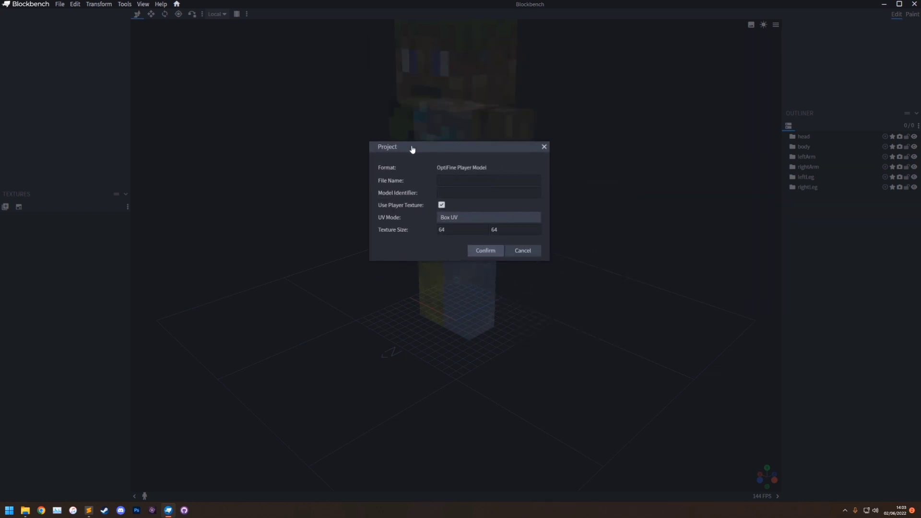
{"action": "left_click", "coordinate": [485, 251]}
Inspect the player reference model from several sides.
{"action": "left_click_drag", "start_coordinate": [418, 197], "coordinate": [551, 145]}
{"action": "scroll", "coordinate": [507, 293], "scroll_direction": "down", "scroll_amount": 3}
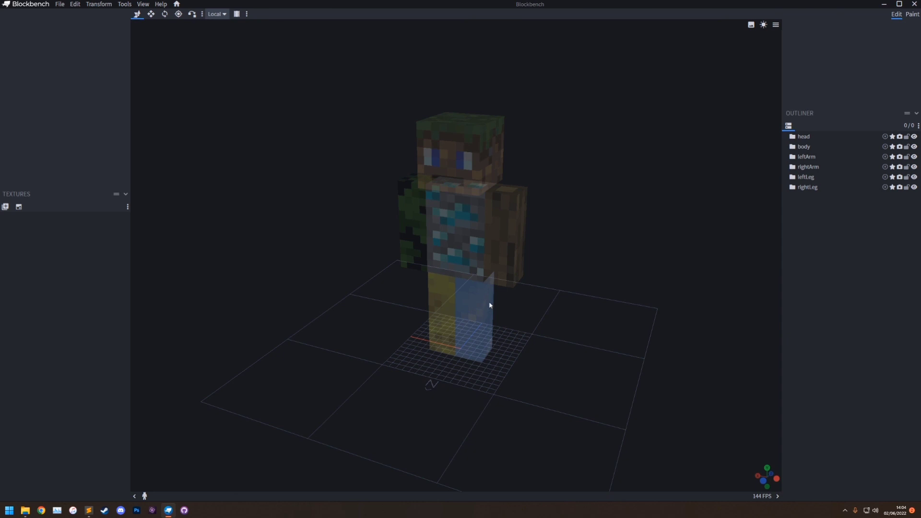
{"action": "scroll", "coordinate": [491, 302], "scroll_direction": "up", "scroll_amount": 4}
{"action": "right_click_drag", "start_coordinate": [491, 303], "coordinate": [450, 301]}
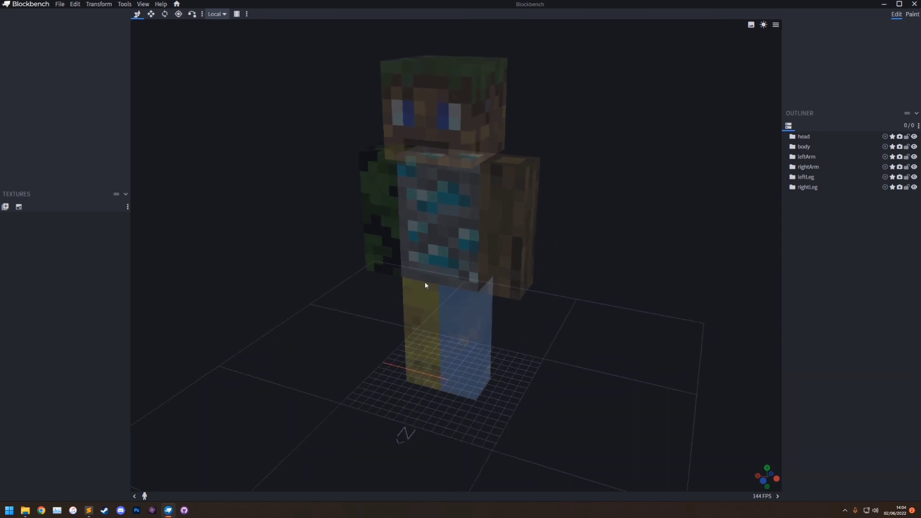
{"action": "left_click_drag", "start_coordinate": [425, 285], "coordinate": [508, 288]}
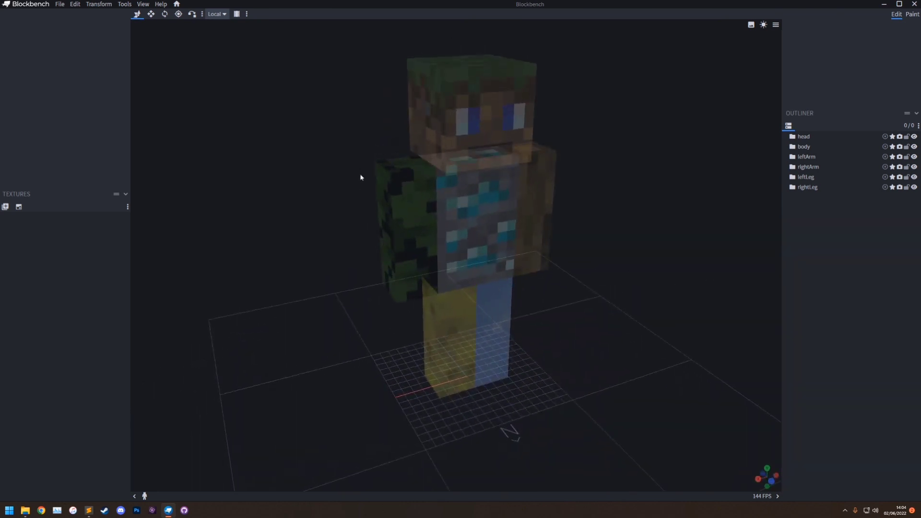
{"action": "left_click_drag", "start_coordinate": [551, 261], "coordinate": [443, 229]}
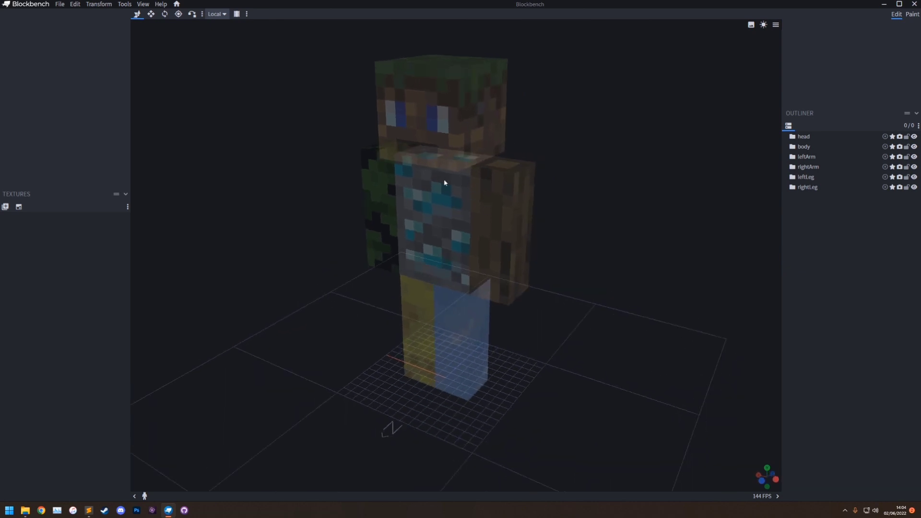
Create a new Java Block/Item project with the default settings and switch it to Display mode.
{"action": "left_click", "coordinate": [60, 4]}
{"action": "mouse_move", "coordinate": [81, 25]}
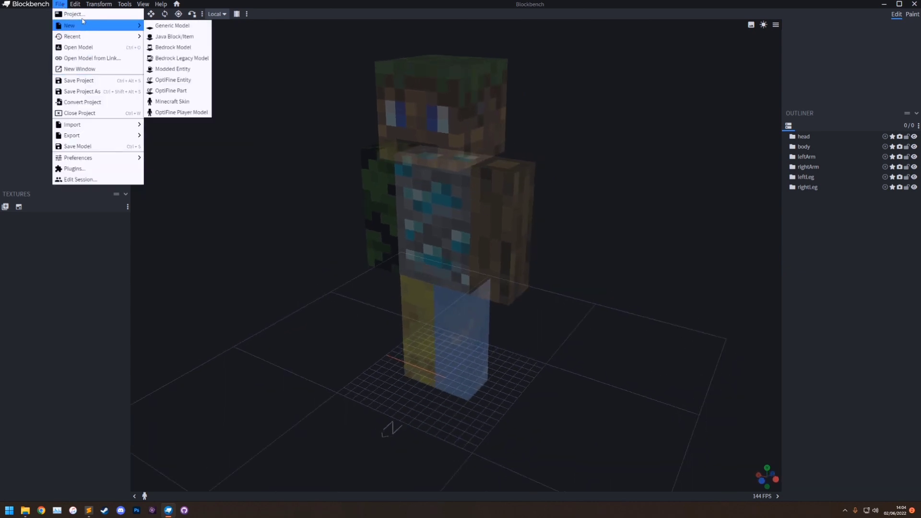
{"action": "left_click", "coordinate": [190, 37]}
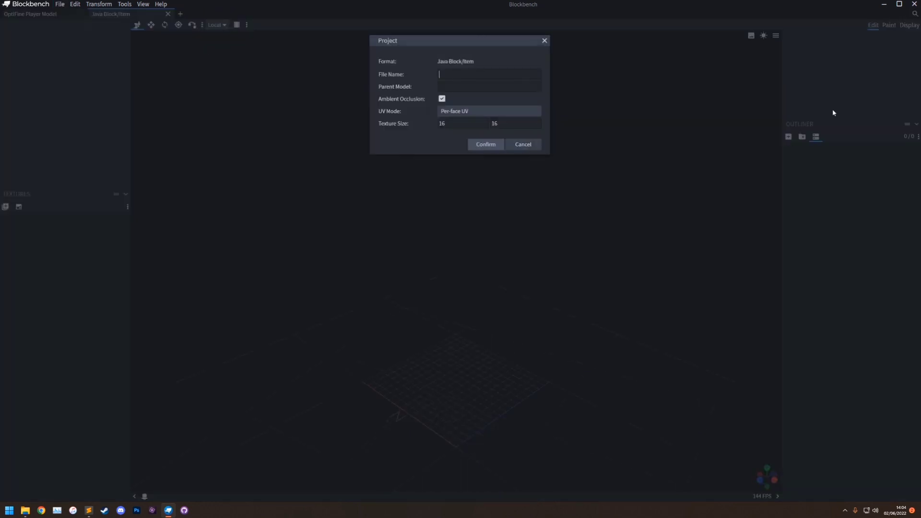
{"action": "left_click", "coordinate": [485, 143]}
{"action": "left_click", "coordinate": [909, 25]}
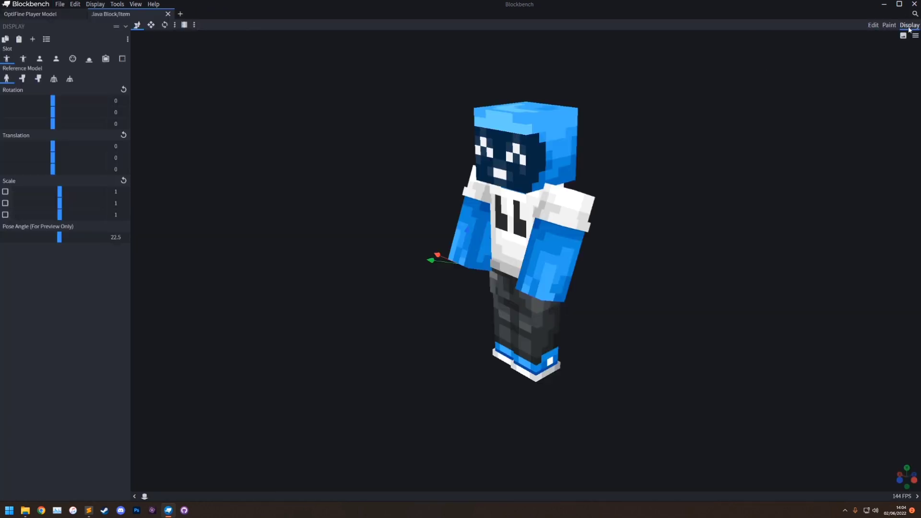
Open the Display Skin options for the reference player, dismiss them and close the Java Block/Item project.
{"action": "scroll", "coordinate": [540, 265], "scroll_direction": "up", "scroll_amount": 5}
{"action": "scroll", "coordinate": [539, 265], "scroll_direction": "down", "scroll_amount": 3}
{"action": "left_click_drag", "start_coordinate": [518, 242], "coordinate": [537, 228]}
{"action": "right_click", "coordinate": [489, 204]}
{"action": "left_click", "coordinate": [511, 220]}
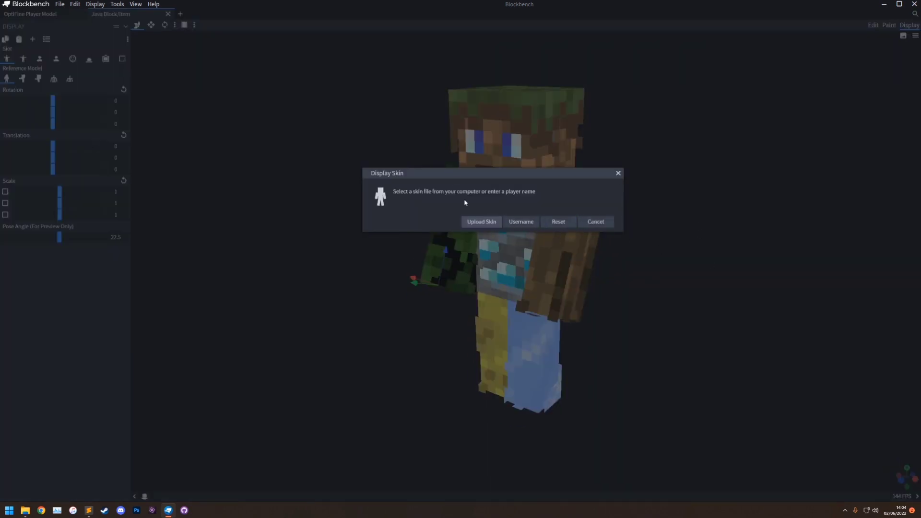
{"action": "left_click", "coordinate": [350, 100]}
{"action": "left_click", "coordinate": [168, 14]}
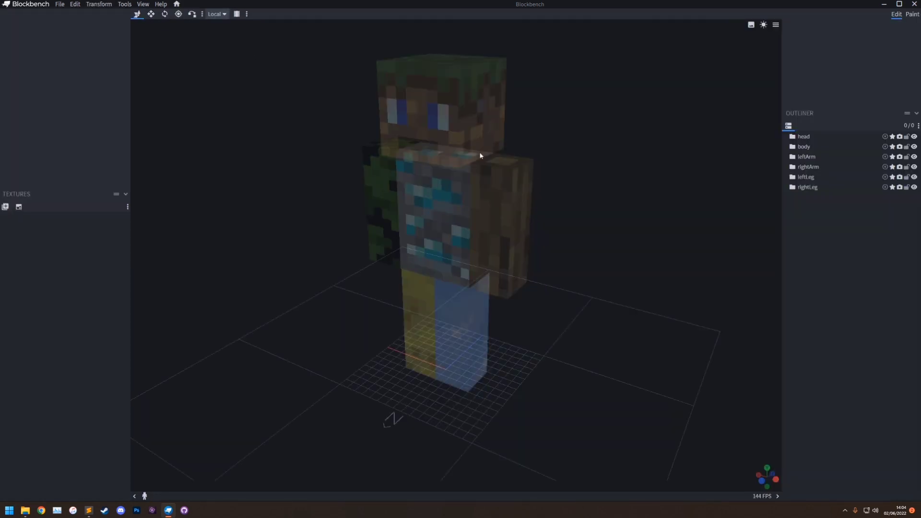
Add a cube to the head group of the player model.
{"action": "left_click", "coordinate": [811, 137]}
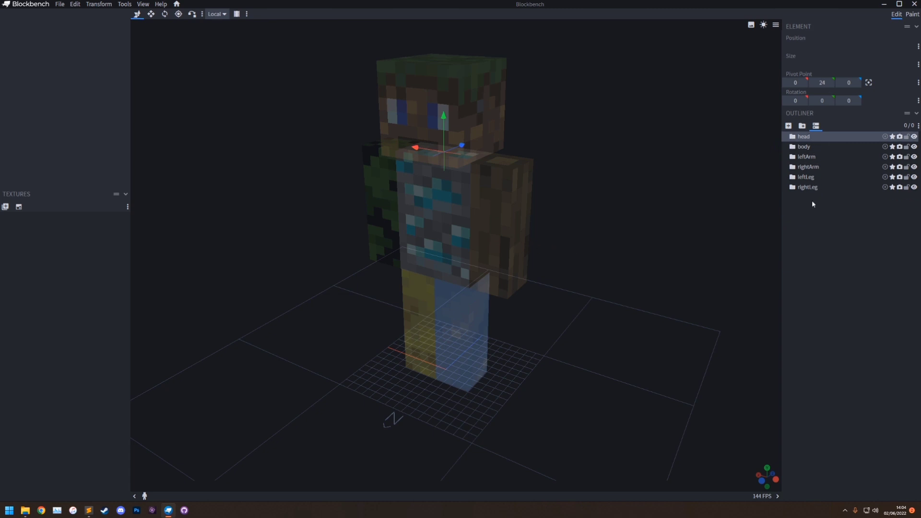
{"action": "left_click_drag", "start_coordinate": [617, 250], "coordinate": [712, 257]}
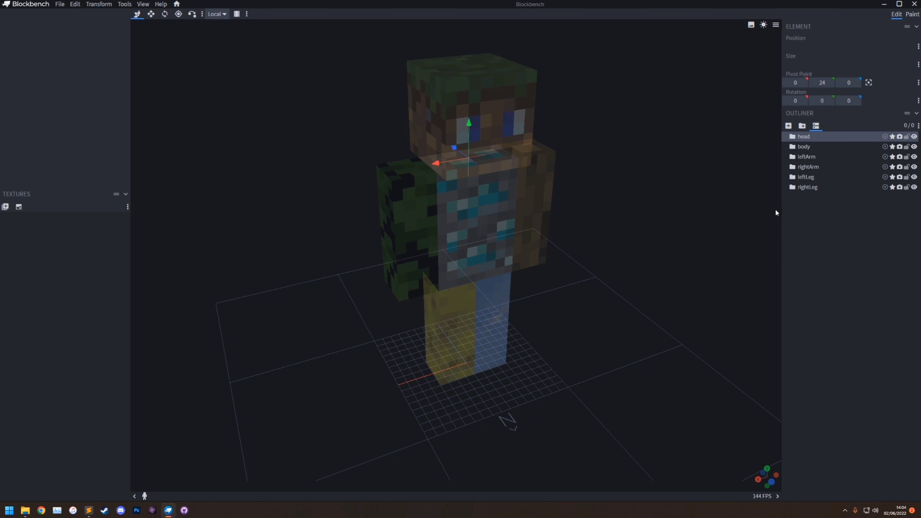
{"action": "left_click", "coordinate": [788, 126]}
Resize the head cube to 8 × 8 × 8 at position -4, 24, -4 so it covers the reference head.
{"action": "scroll", "coordinate": [600, 231], "scroll_direction": "up", "scroll_amount": 3}
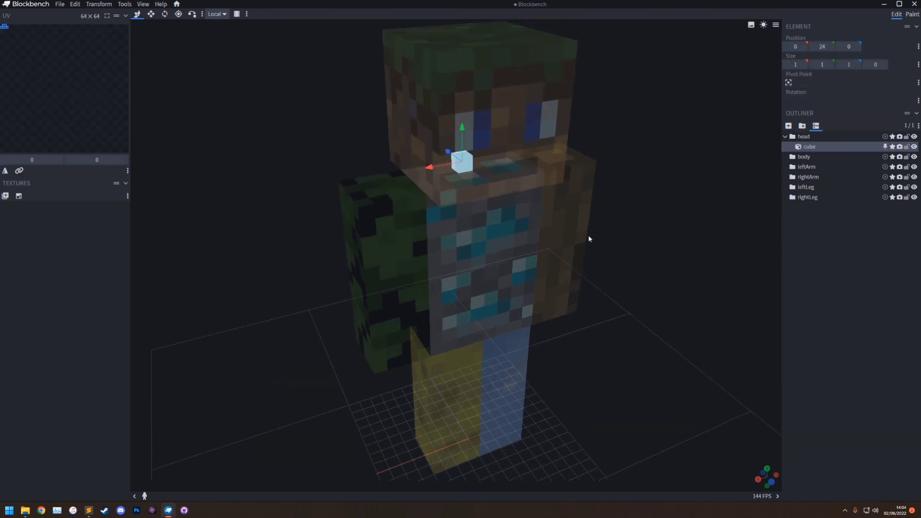
{"action": "right_click_drag", "start_coordinate": [590, 239], "coordinate": [585, 259]}
{"action": "key", "text": "s"}
{"action": "left_click_drag", "start_coordinate": [424, 189], "coordinate": [388, 194]}
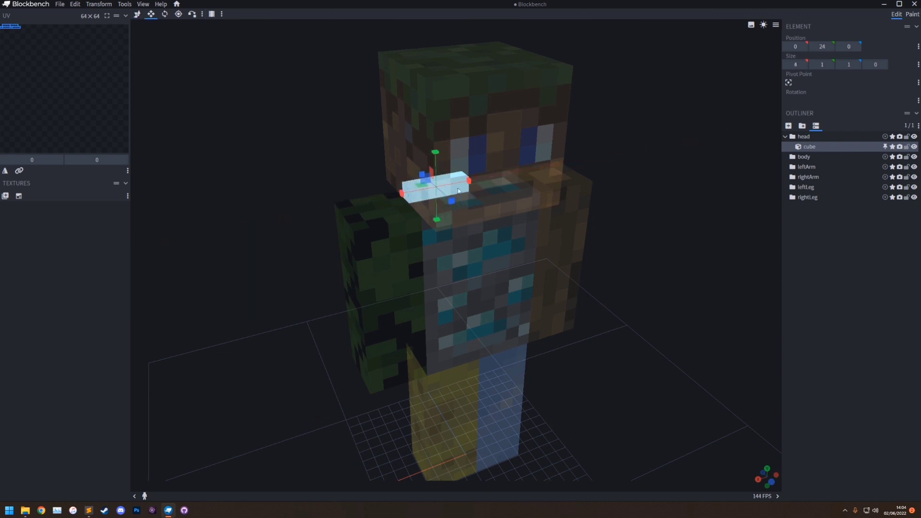
{"action": "left_click_drag", "start_coordinate": [458, 190], "coordinate": [501, 190]}
{"action": "left_click_drag", "start_coordinate": [630, 200], "coordinate": [444, 163]}
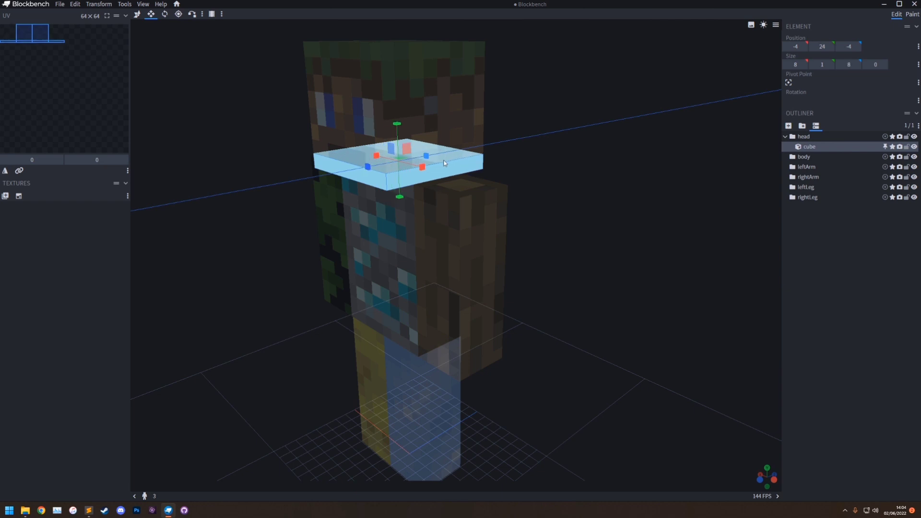
{"action": "left_click_drag", "start_coordinate": [541, 185], "coordinate": [586, 192]}
{"action": "left_click_drag", "start_coordinate": [416, 135], "coordinate": [421, 14]}
{"action": "scroll", "coordinate": [512, 115], "scroll_direction": "down", "scroll_amount": 3}
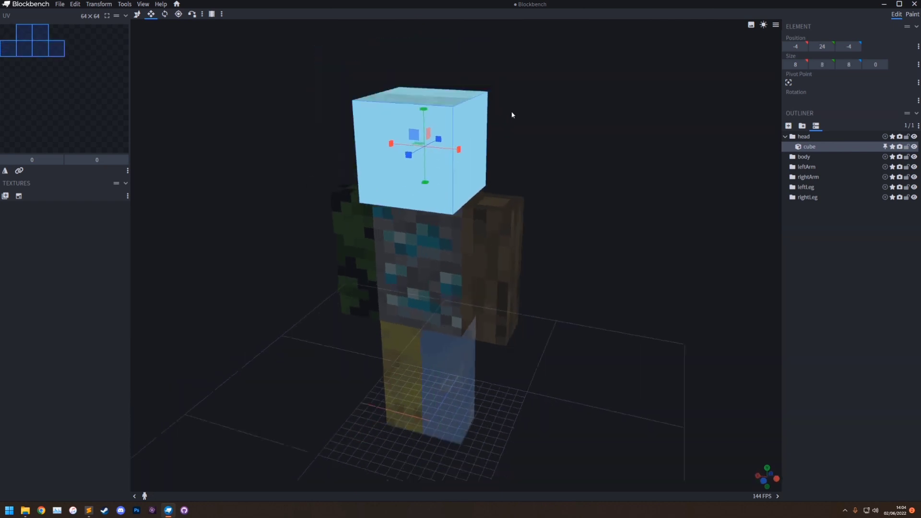
Move the head cube sideways to X position 4, beside the reference head.
{"action": "right_click_drag", "start_coordinate": [512, 114], "coordinate": [548, 164]}
{"action": "left_click", "coordinate": [137, 14]}
{"action": "scroll", "coordinate": [420, 187], "scroll_direction": "up", "scroll_amount": 3}
{"action": "left_click_drag", "start_coordinate": [451, 156], "coordinate": [316, 152]}
{"action": "left_click_drag", "start_coordinate": [643, 173], "coordinate": [556, 175]}
Duplicate the head cube and move the copy to the opposite side of the reference head at X position -12.
{"action": "key", "text": "ctrl+d"}
{"action": "left_click_drag", "start_coordinate": [314, 164], "coordinate": [604, 180]}
{"action": "scroll", "coordinate": [647, 270], "scroll_direction": "down", "scroll_amount": 3}
{"action": "left_click_drag", "start_coordinate": [646, 269], "coordinate": [600, 304]}
{"action": "right_click_drag", "start_coordinate": [600, 304], "coordinate": [598, 272]}
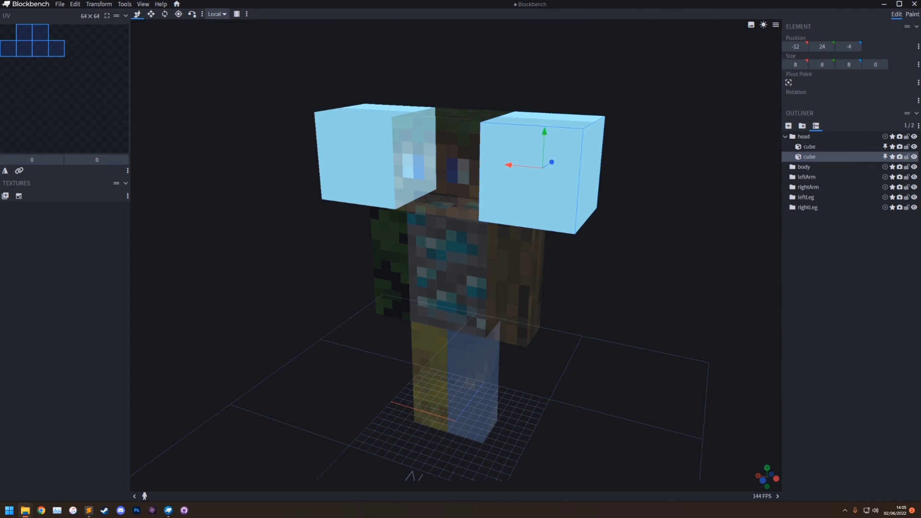
Import the 64 × 64 player skin image as the texture and view it on both head cubes.
{"action": "left_click_drag", "start_coordinate": [1, 288], "coordinate": [37, 282]}
{"action": "scroll", "coordinate": [301, 320], "scroll_direction": "down", "scroll_amount": 3}
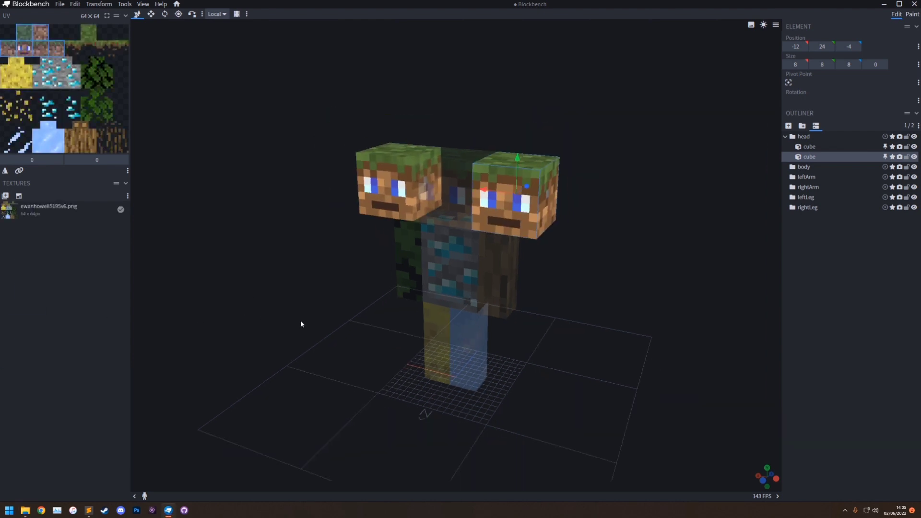
{"action": "left_click_drag", "start_coordinate": [301, 320], "coordinate": [626, 329]}
{"action": "left_click", "coordinate": [829, 347]}
{"action": "left_click", "coordinate": [391, 166]}
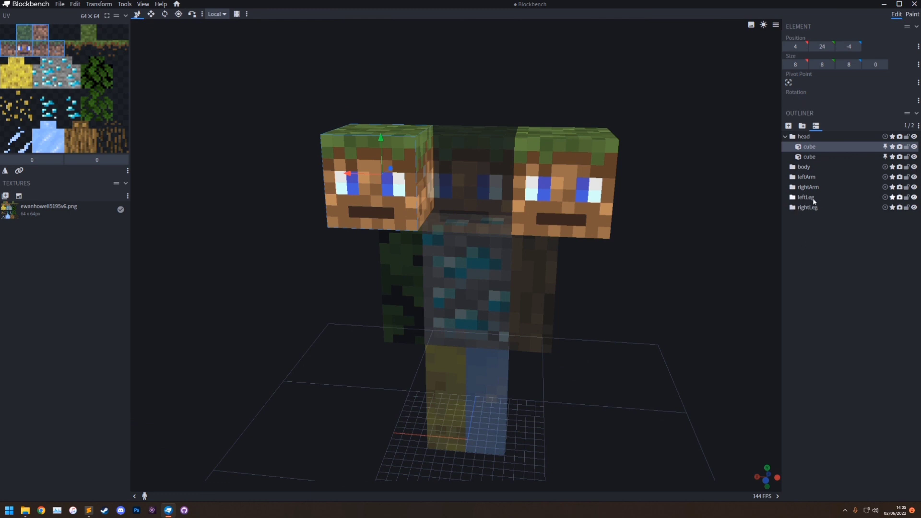
Add a cube to the leftArm group and lower it to Y position 11, just below the arm.
{"action": "left_click", "coordinate": [815, 179]}
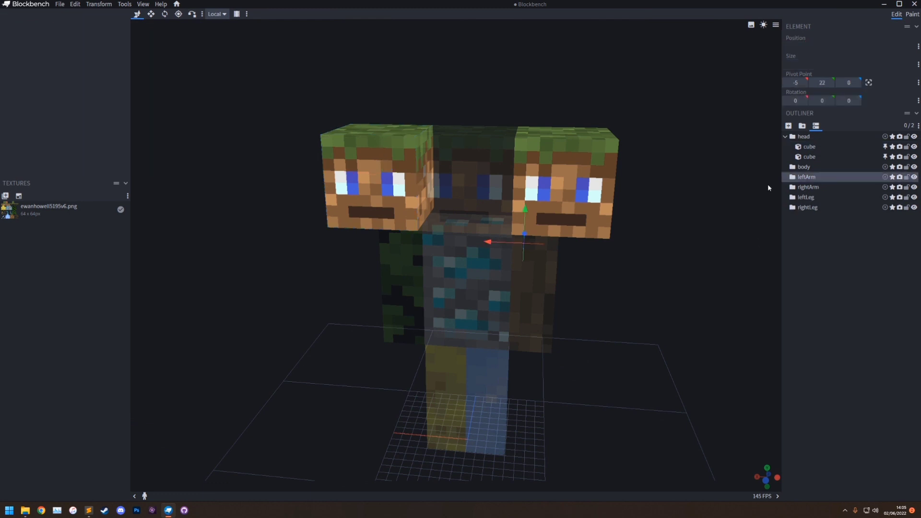
{"action": "left_click", "coordinate": [788, 126]}
{"action": "right_click_drag", "start_coordinate": [627, 330], "coordinate": [597, 292]}
{"action": "left_click_drag", "start_coordinate": [597, 293], "coordinate": [472, 273]}
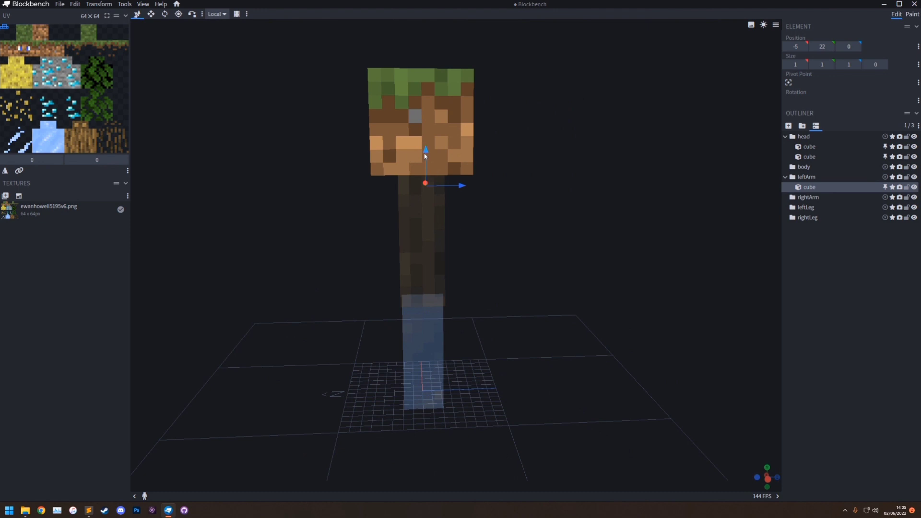
{"action": "left_click_drag", "start_coordinate": [425, 153], "coordinate": [343, 182]}
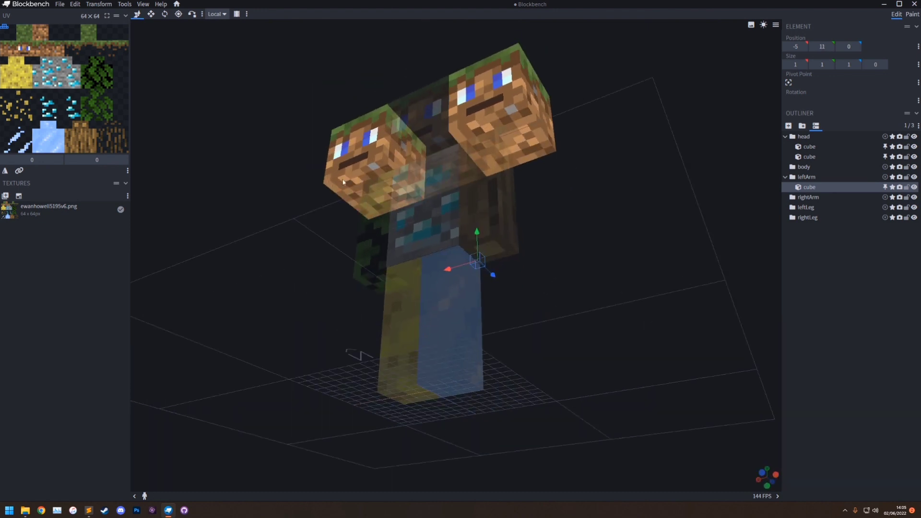
Resize the leftArm cube to 4 × 4 × 3 at position -8, 8, -2 beneath the arm.
{"action": "left_click", "coordinate": [151, 15]}
{"action": "scroll", "coordinate": [309, 238], "scroll_direction": "up", "scroll_amount": 3}
{"action": "left_click_drag", "start_coordinate": [565, 336], "coordinate": [550, 363]}
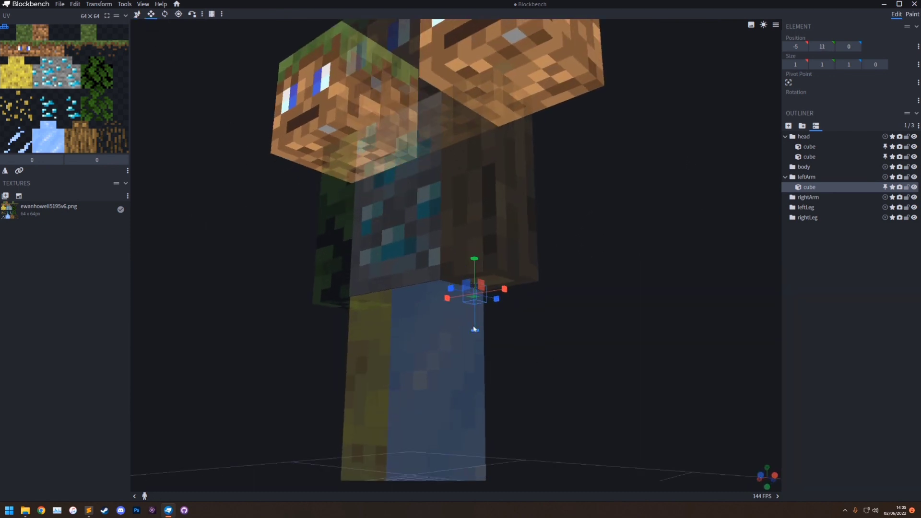
{"action": "left_click_drag", "start_coordinate": [474, 329], "coordinate": [474, 378]}
{"action": "left_click_drag", "start_coordinate": [527, 366], "coordinate": [566, 379]}
{"action": "mouse_move", "coordinate": [539, 344]}
{"action": "left_mouse_down"}
{"action": "mouse_move", "coordinate": [586, 349]}
{"action": "mouse_move", "coordinate": [547, 355]}
{"action": "left_mouse_up"}
{"action": "left_click_drag", "start_coordinate": [406, 339], "coordinate": [370, 339]}
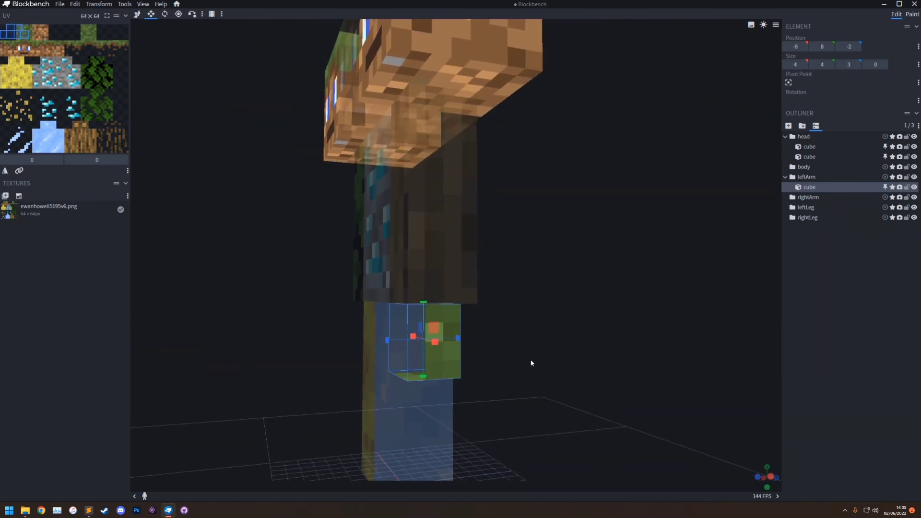
Extend the leftArm cube front and back to a depth of 12, starting at Z position -6.
{"action": "left_click_drag", "start_coordinate": [531, 363], "coordinate": [504, 363]}
{"action": "left_click_drag", "start_coordinate": [437, 344], "coordinate": [458, 344]}
{"action": "left_click_drag", "start_coordinate": [372, 346], "coordinate": [272, 347]}
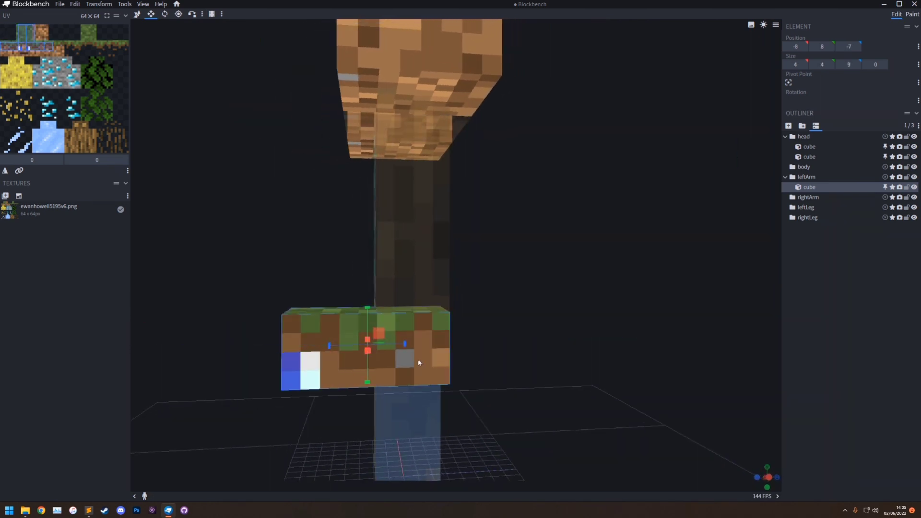
{"action": "left_click_drag", "start_coordinate": [410, 349], "coordinate": [474, 349]}
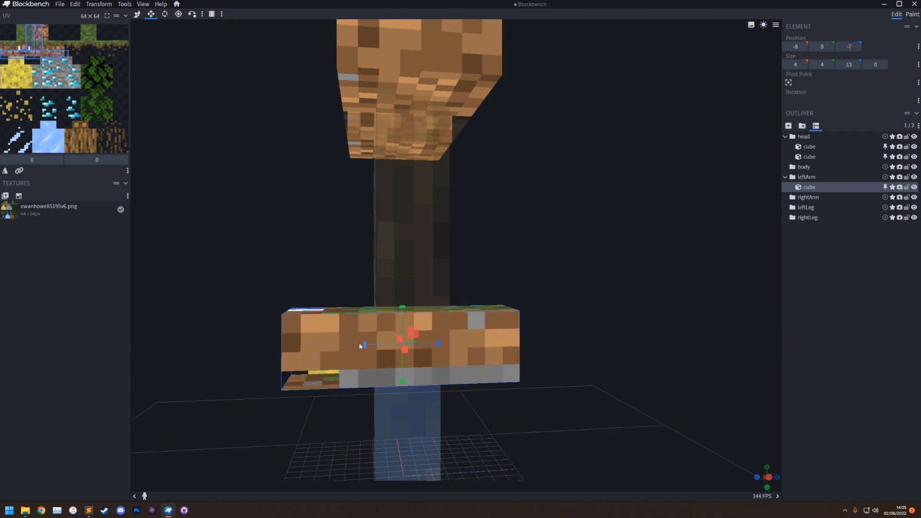
{"action": "left_click_drag", "start_coordinate": [365, 345], "coordinate": [385, 347]}
Shift the leftArm cube's UV map to 11, 12 on the texture, clear the selection and view the model.
{"action": "left_click_drag", "start_coordinate": [539, 396], "coordinate": [566, 420]}
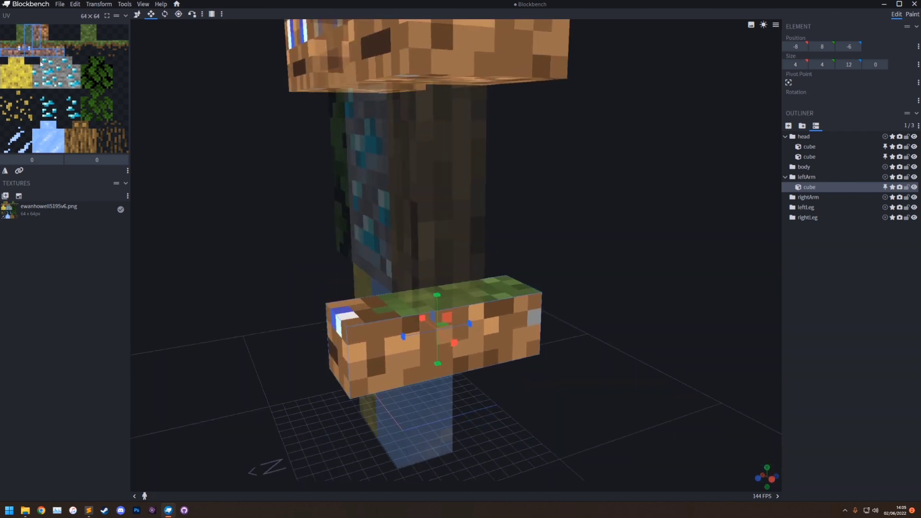
{"action": "left_click_drag", "start_coordinate": [32, 45], "coordinate": [54, 69]}
{"action": "scroll", "coordinate": [619, 359], "scroll_direction": "down", "scroll_amount": 3}
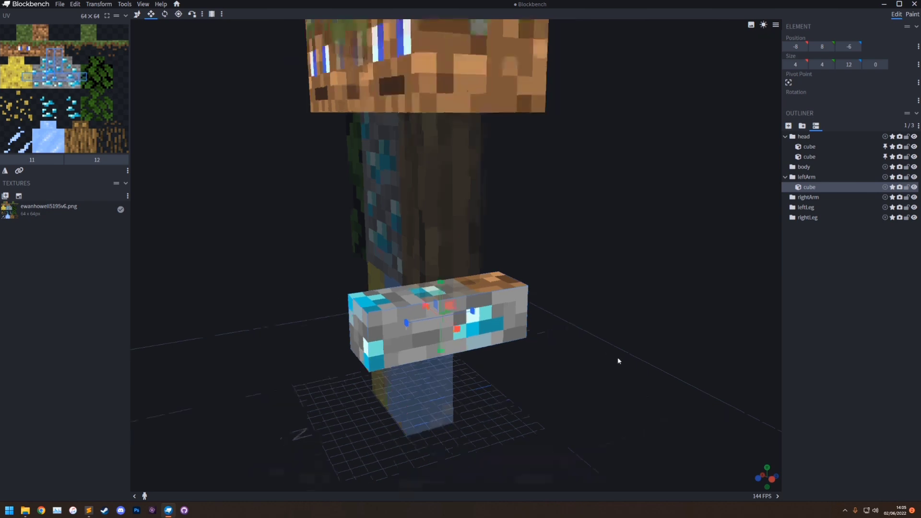
{"action": "left_click_drag", "start_coordinate": [513, 355], "coordinate": [595, 343]}
{"action": "left_click", "coordinate": [684, 298]}
{"action": "left_click_drag", "start_coordinate": [600, 307], "coordinate": [596, 333]}
{"action": "scroll", "coordinate": [624, 317], "scroll_direction": "down", "scroll_amount": 4}
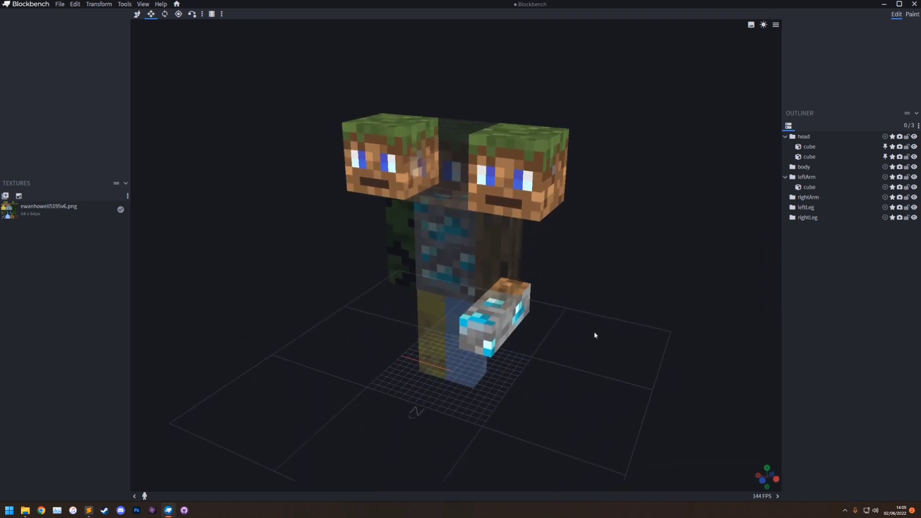
{"action": "scroll", "coordinate": [595, 331], "scroll_direction": "up", "scroll_amount": 3}
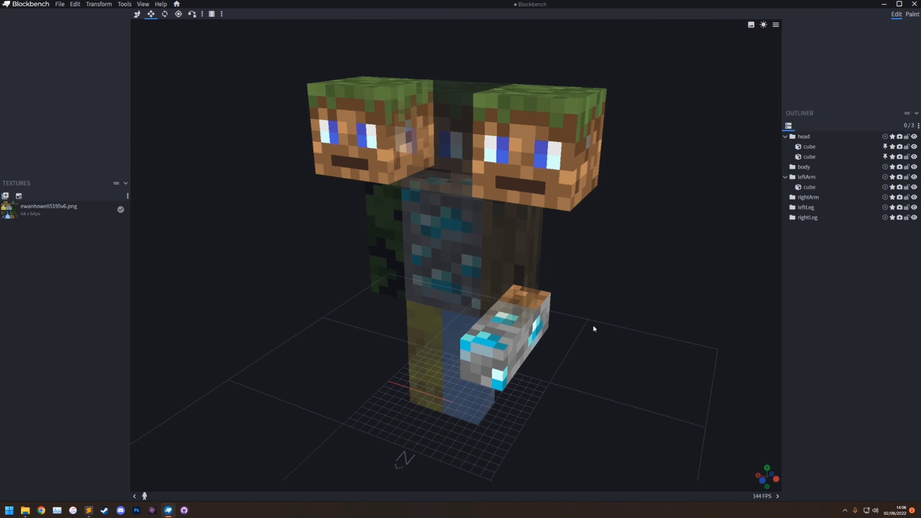
Start exporting the model as an OptiFine Player Model and browse to the AppData\Roaming\.minecraft folder.
{"action": "left_click", "coordinate": [59, 4]}
{"action": "mouse_move", "coordinate": [119, 136]}
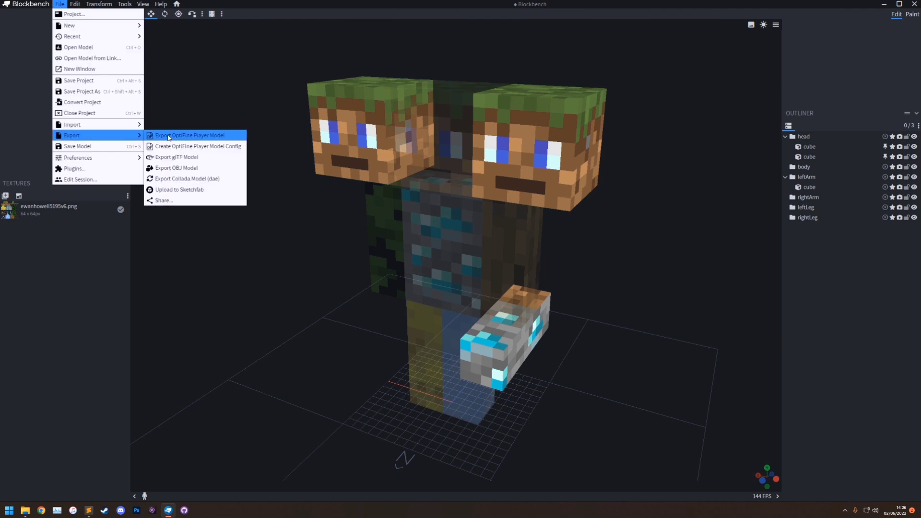
{"action": "left_click", "coordinate": [215, 141]}
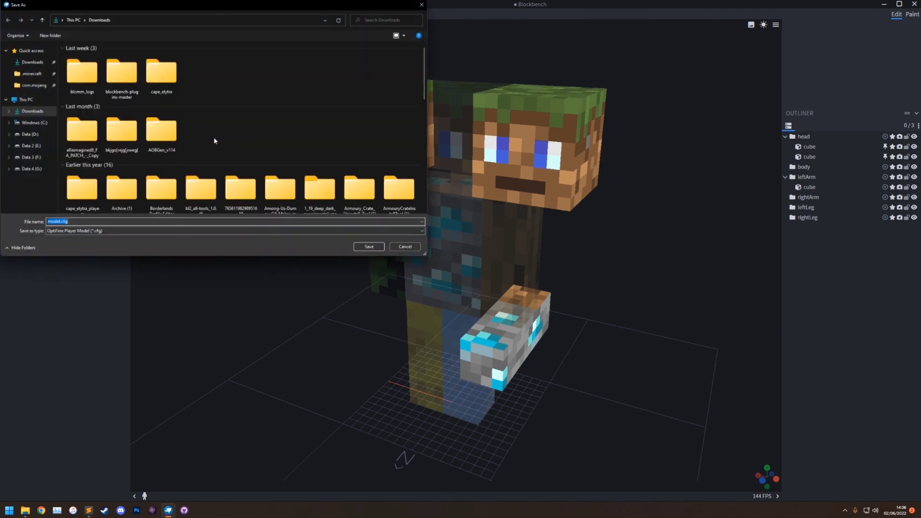
{"action": "left_click_drag", "start_coordinate": [128, 6], "coordinate": [403, 134]}
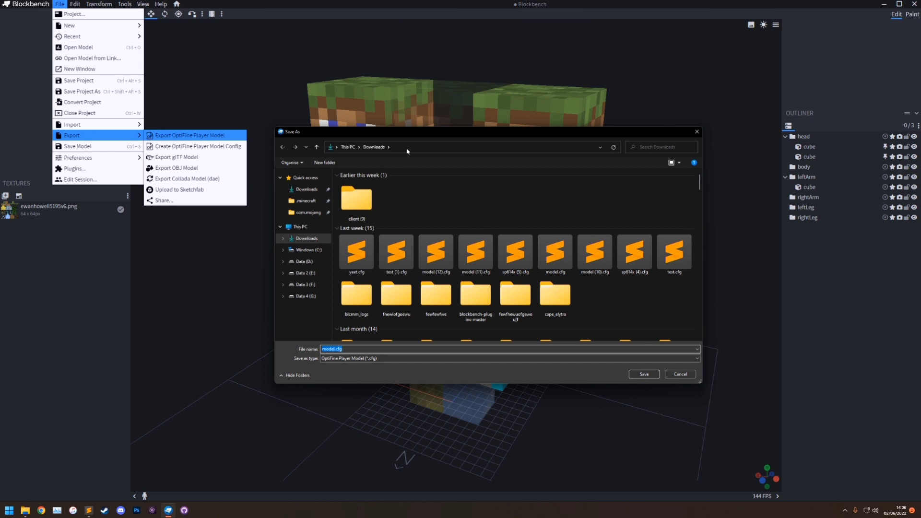
{"action": "left_click", "coordinate": [407, 149]}
{"action": "type", "text": "%"}
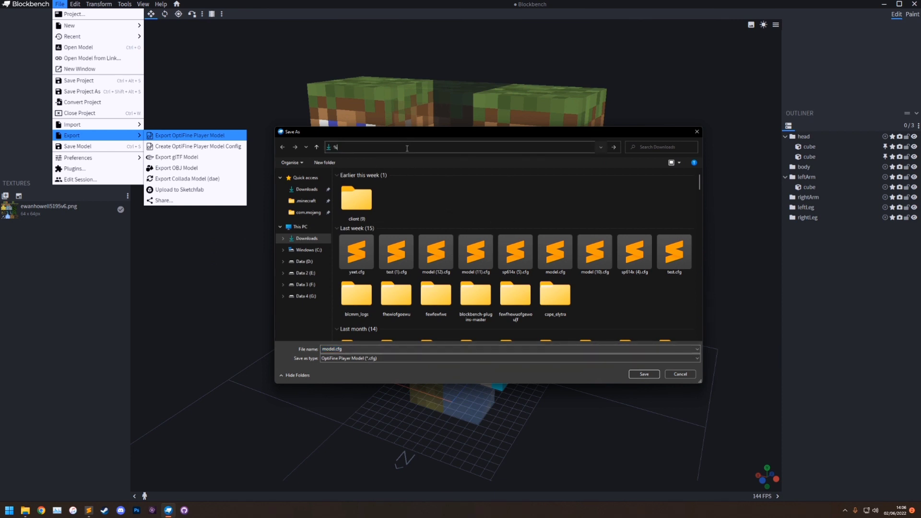
{"action": "type", "text": "appdata%"}
{"action": "key", "text": "Return"}
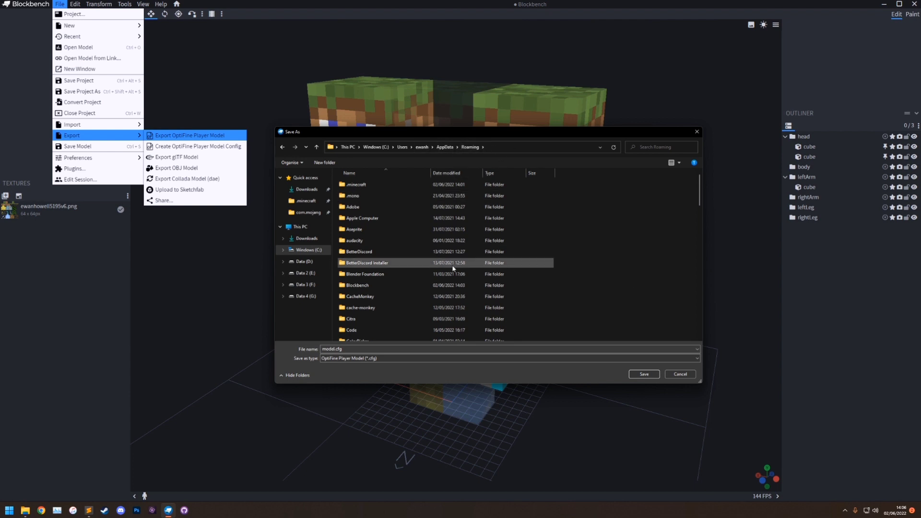
{"action": "double_click", "coordinate": [358, 189]}
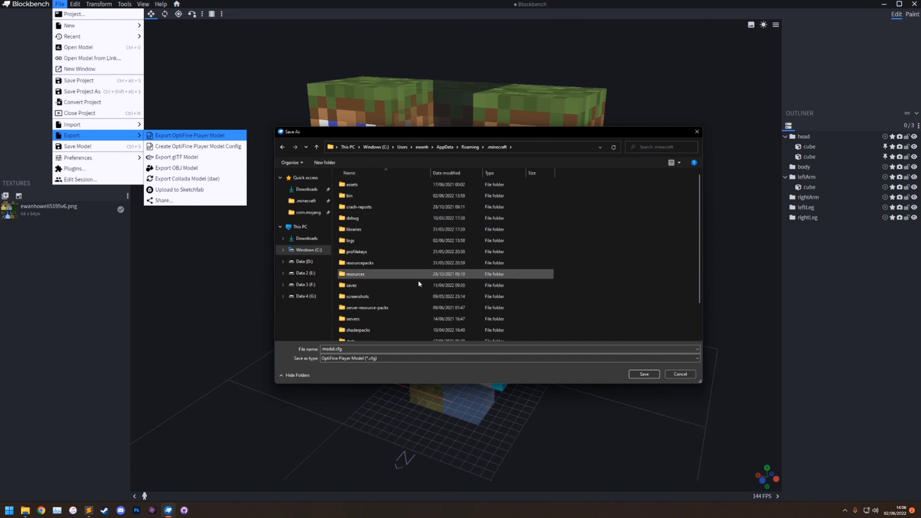
Create a folder named playermodels inside .minecraft and open it as the export location.
{"action": "left_click", "coordinate": [325, 162]}
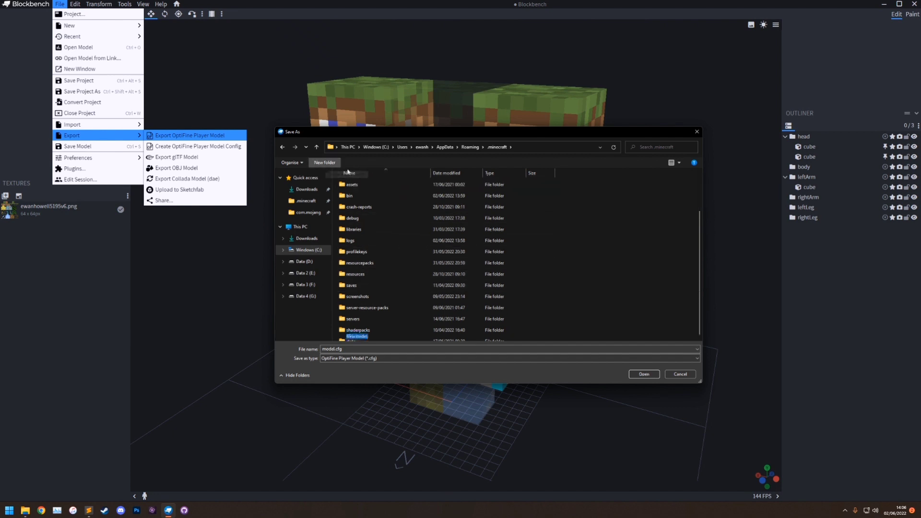
{"action": "type", "text": "playermodels"}
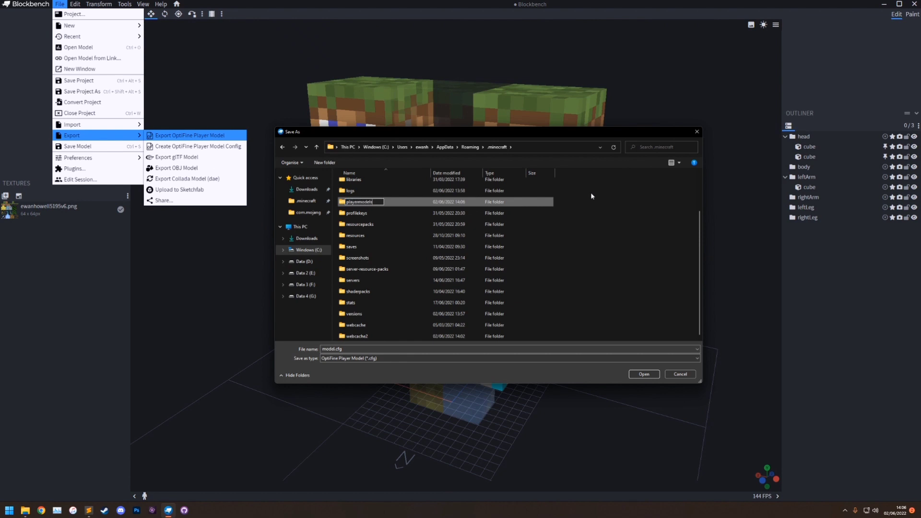
{"action": "key", "text": "Return"}
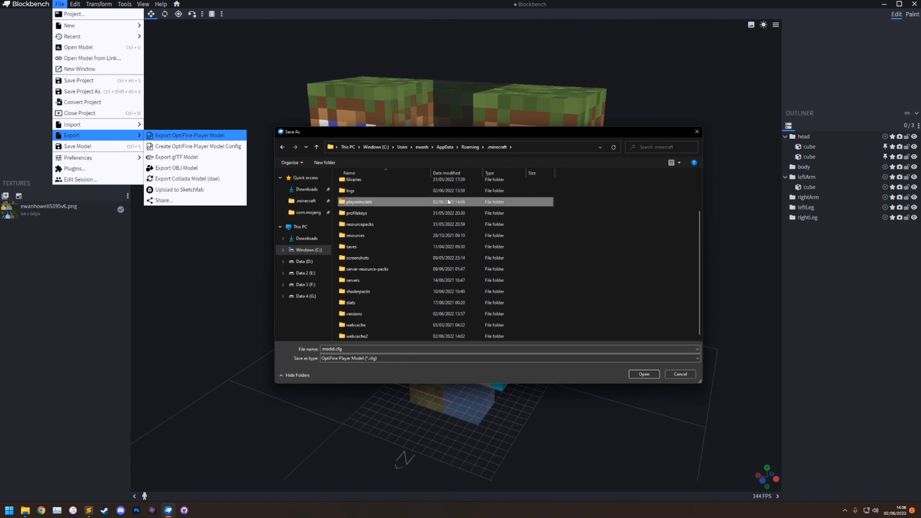
{"action": "double_click", "coordinate": [379, 203]}
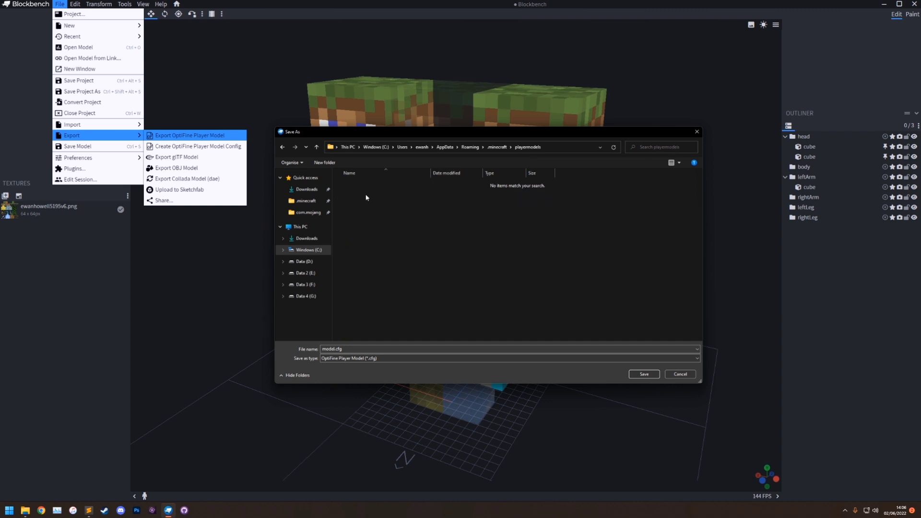
Create a folder named items inside playermodels and open it.
{"action": "left_click", "coordinate": [325, 163]}
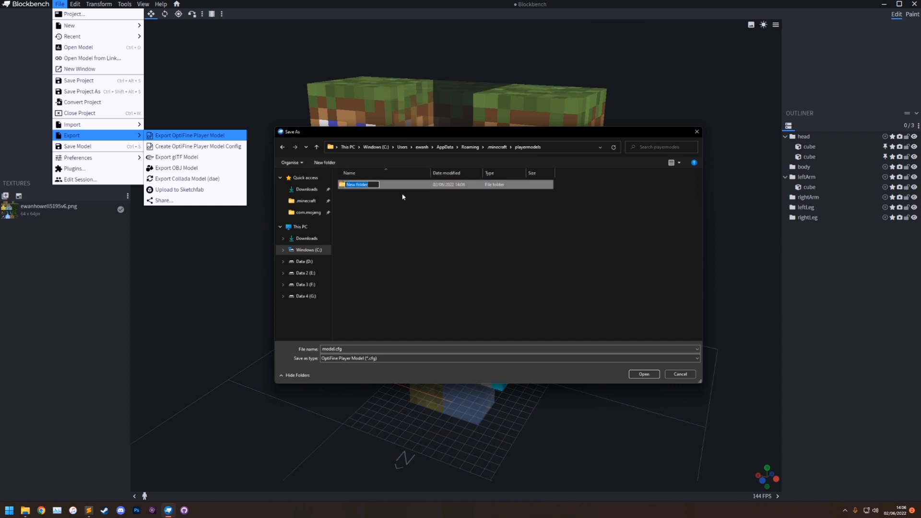
{"action": "type", "text": "items"}
{"action": "key", "text": "Return"}
{"action": "double_click", "coordinate": [352, 185]}
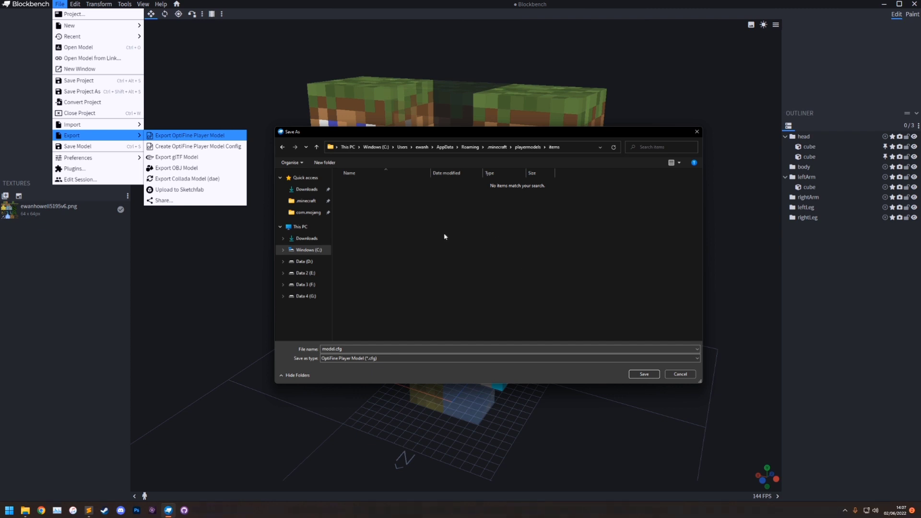
Create a folder named test inside the items folder and open it as the export location.
{"action": "left_click_drag", "start_coordinate": [383, 126], "coordinate": [458, 162]}
{"action": "right_click", "coordinate": [456, 224]}
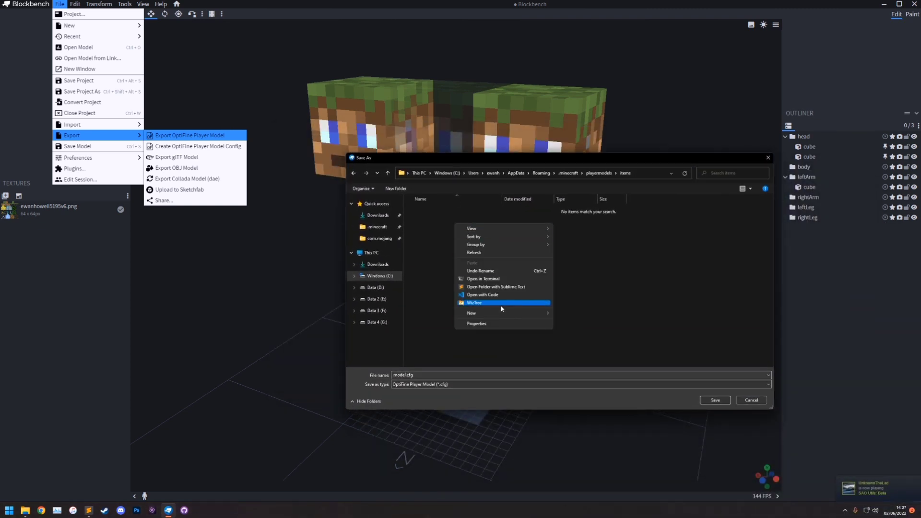
{"action": "mouse_move", "coordinate": [505, 317]}
{"action": "left_click", "coordinate": [569, 314]}
{"action": "type", "text": "ty"}
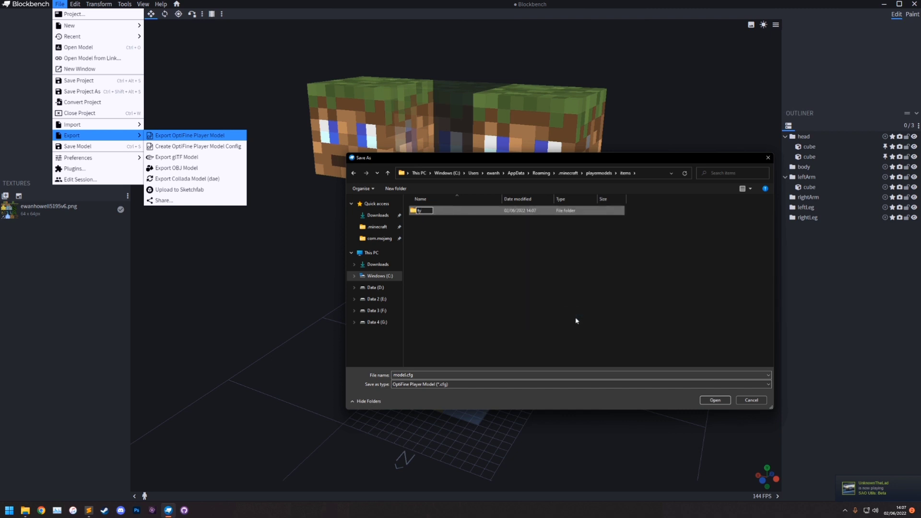
{"action": "type", "text": "st"}
{"action": "key", "text": "Return"}
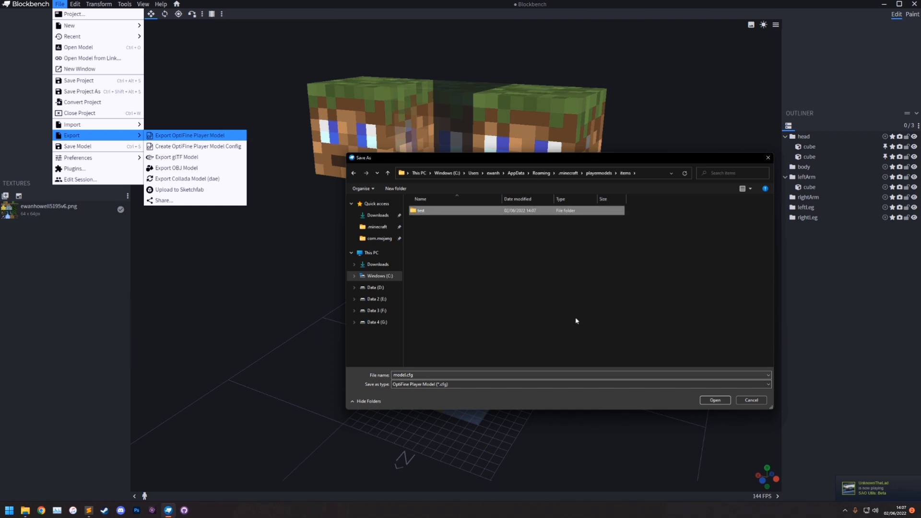
{"action": "double_click", "coordinate": [433, 212]}
Copy the path of the test folder and save the player model there as model.cfg.
{"action": "left_click_drag", "start_coordinate": [476, 161], "coordinate": [387, 150]}
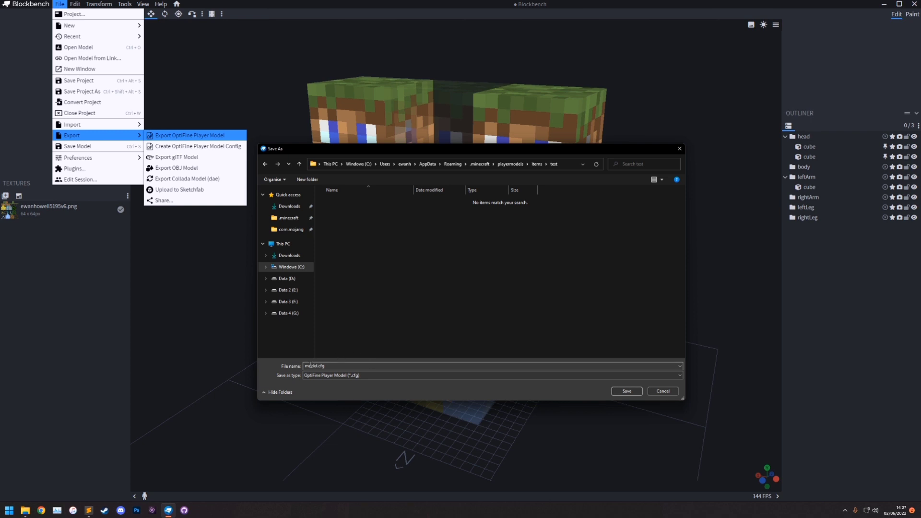
{"action": "double_click", "coordinate": [328, 367]}
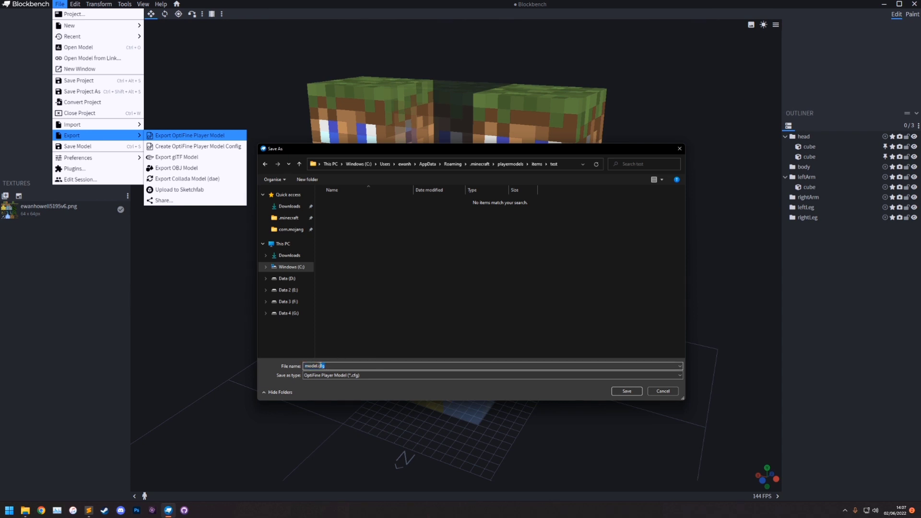
{"action": "left_click", "coordinate": [359, 224]}
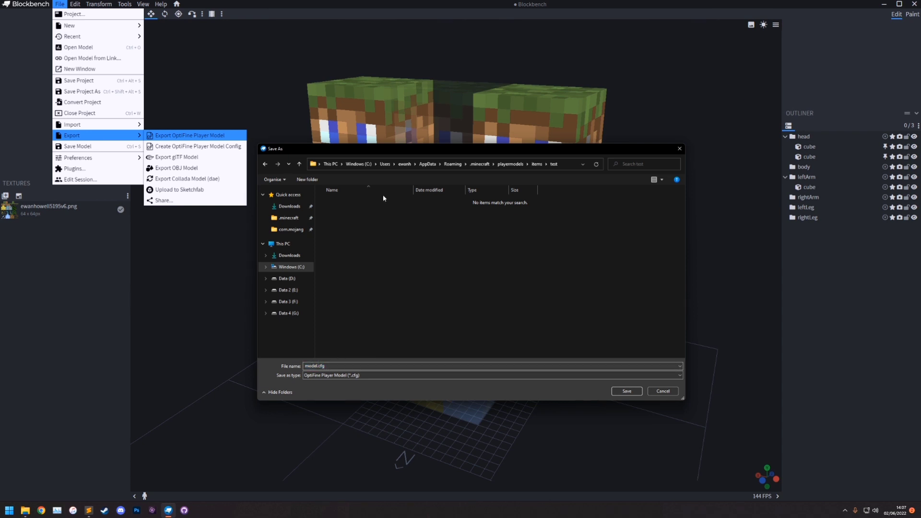
{"action": "left_click", "coordinate": [571, 166]}
{"action": "key", "text": "ctrl+c"}
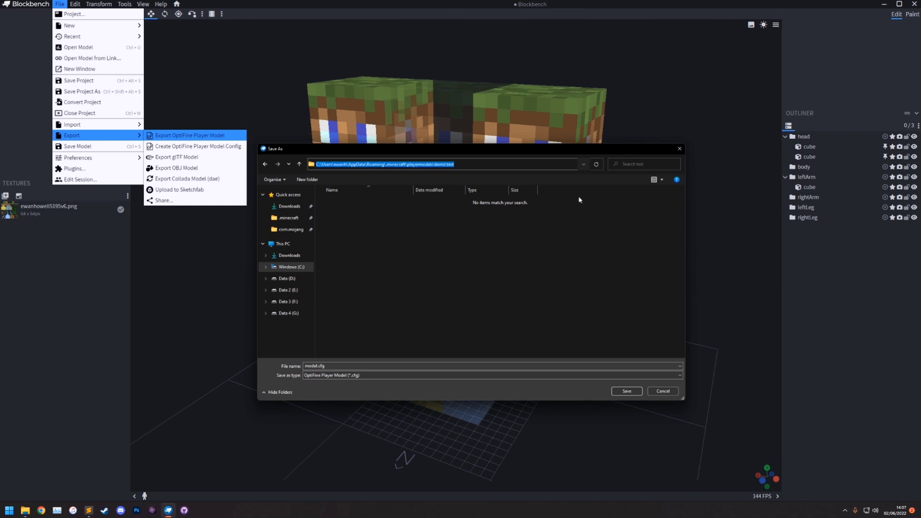
{"action": "left_click", "coordinate": [619, 390]}
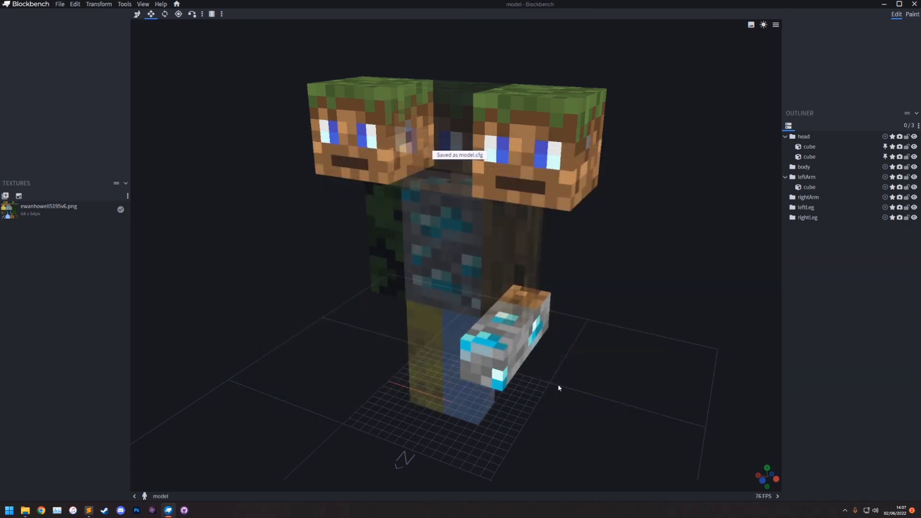
Open a new File Explorer window at the copied test folder path and open model.cfg in Sublime Text.
{"action": "right_click", "coordinate": [26, 510]}
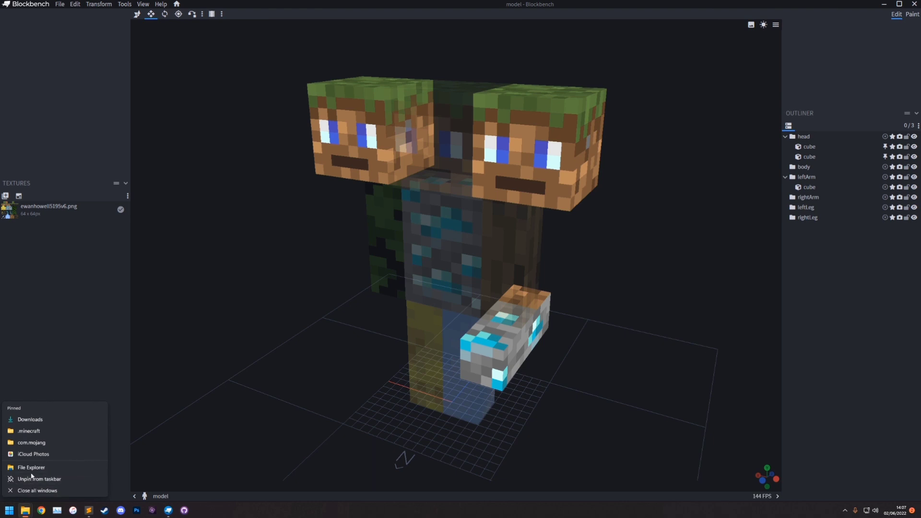
{"action": "left_click", "coordinate": [33, 468]}
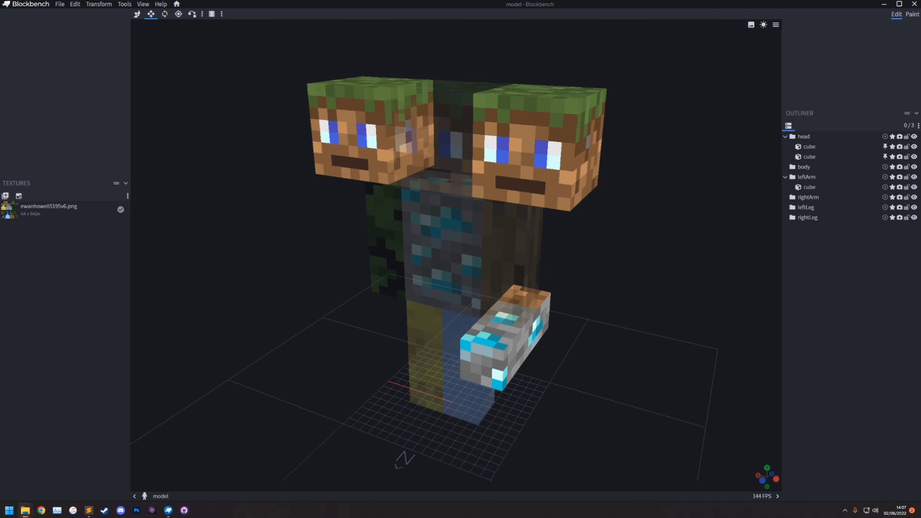
{"action": "left_click", "coordinate": [315, 173]}
{"action": "key", "text": "ctrl+v"}
{"action": "key", "text": "Return"}
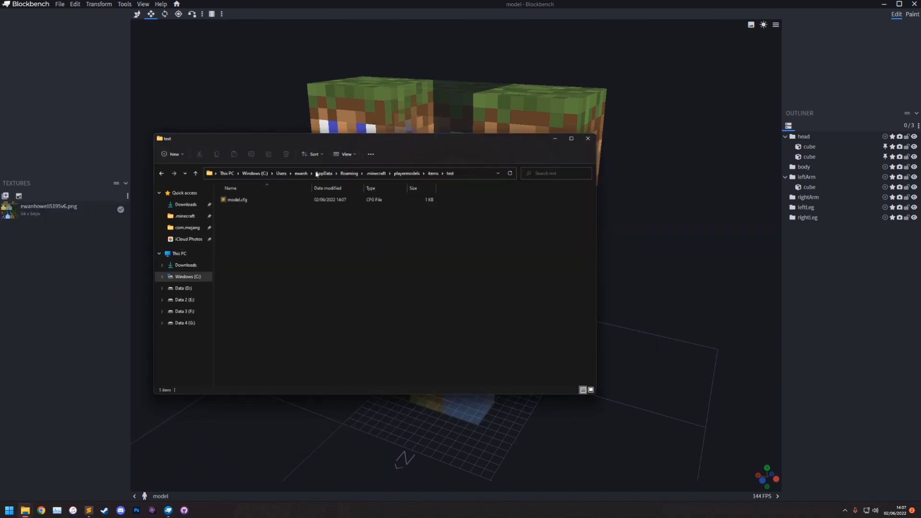
{"action": "left_click", "coordinate": [232, 202]}
{"action": "double_click", "coordinate": [240, 202]}
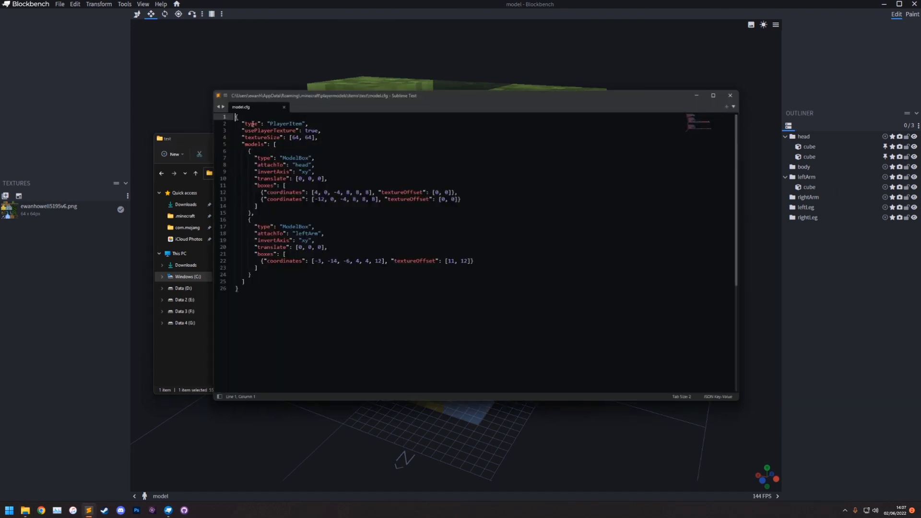
Examine the type, player texture, texture size, attachment and box entries in model.cfg, and dismiss the editor and folder windows.
{"action": "double_click", "coordinate": [286, 124]}
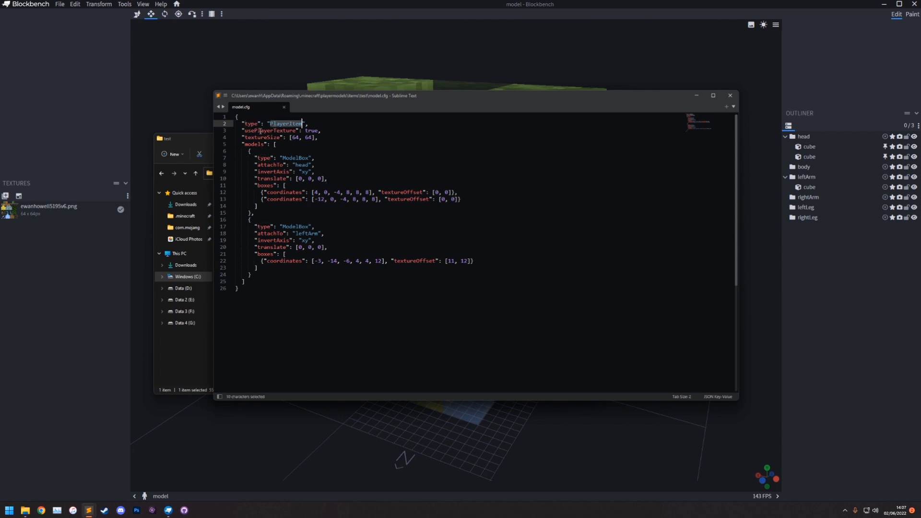
{"action": "double_click", "coordinate": [259, 130]}
{"action": "double_click", "coordinate": [312, 130]}
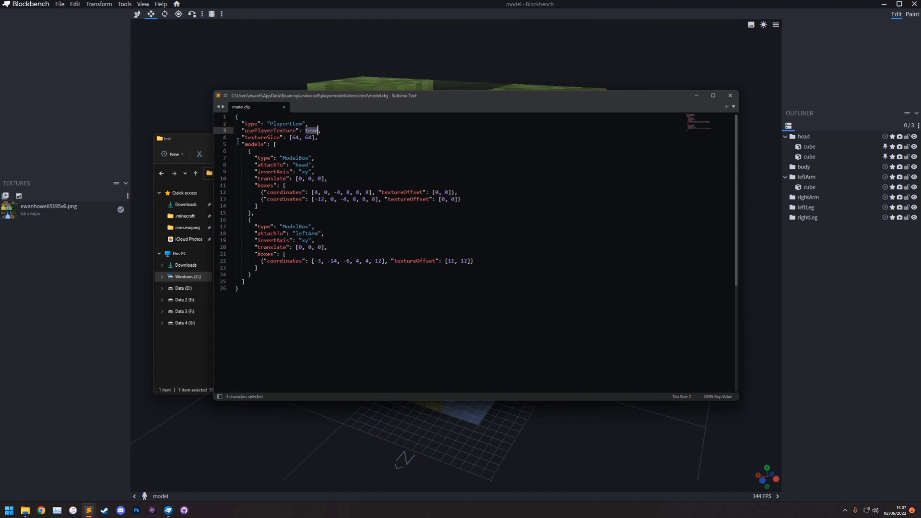
{"action": "left_click_drag", "start_coordinate": [243, 138], "coordinate": [314, 139]}
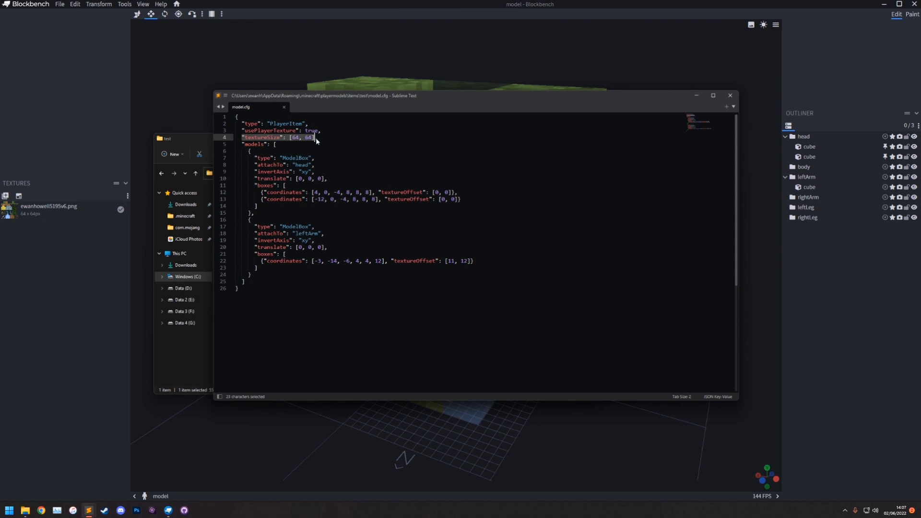
{"action": "double_click", "coordinate": [282, 165]}
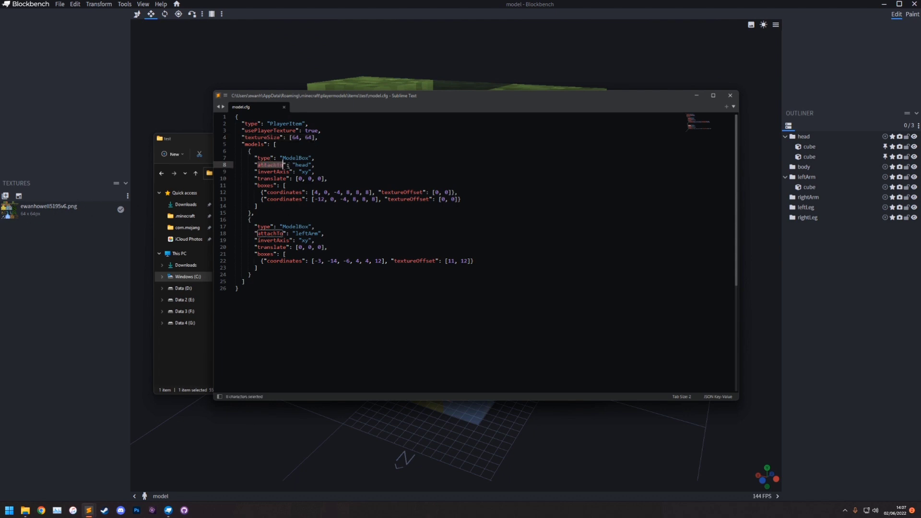
{"action": "double_click", "coordinate": [301, 165]}
{"action": "left_click_drag", "start_coordinate": [254, 192], "coordinate": [462, 200]}
{"action": "left_click", "coordinate": [274, 235]}
{"action": "double_click", "coordinate": [307, 233]}
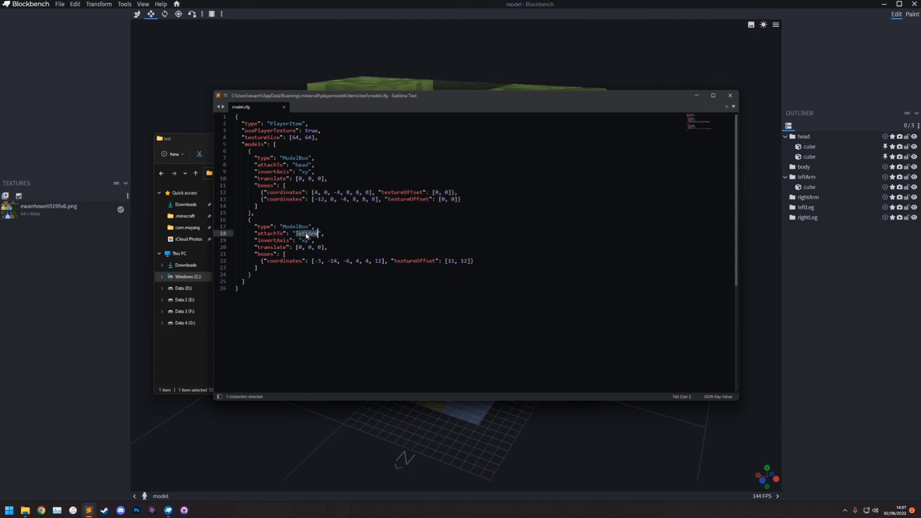
{"action": "left_click_drag", "start_coordinate": [262, 261], "coordinate": [483, 256]}
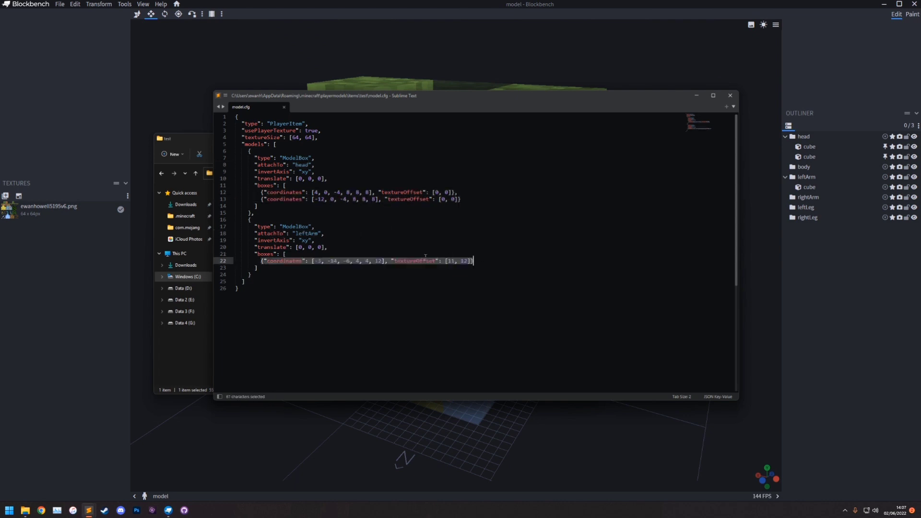
{"action": "left_click", "coordinate": [487, 247]}
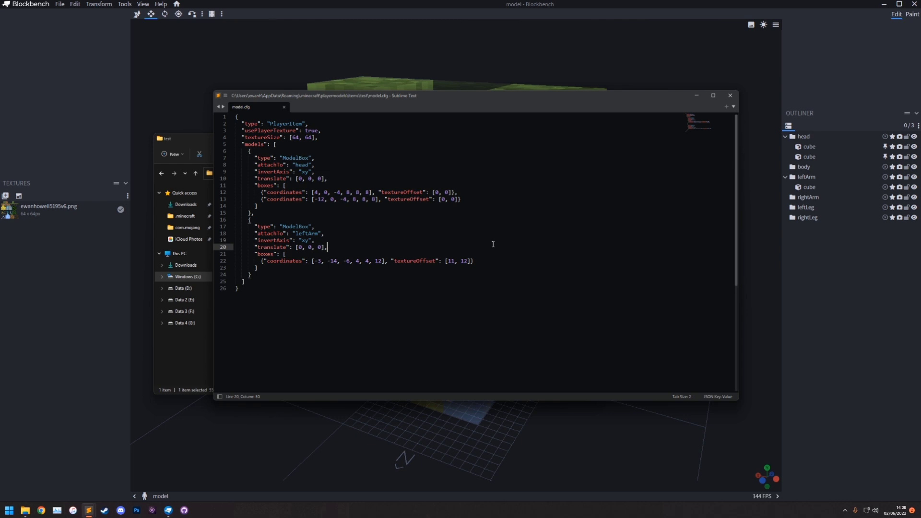
{"action": "left_click", "coordinate": [730, 95]}
{"action": "left_click", "coordinate": [639, 91]}
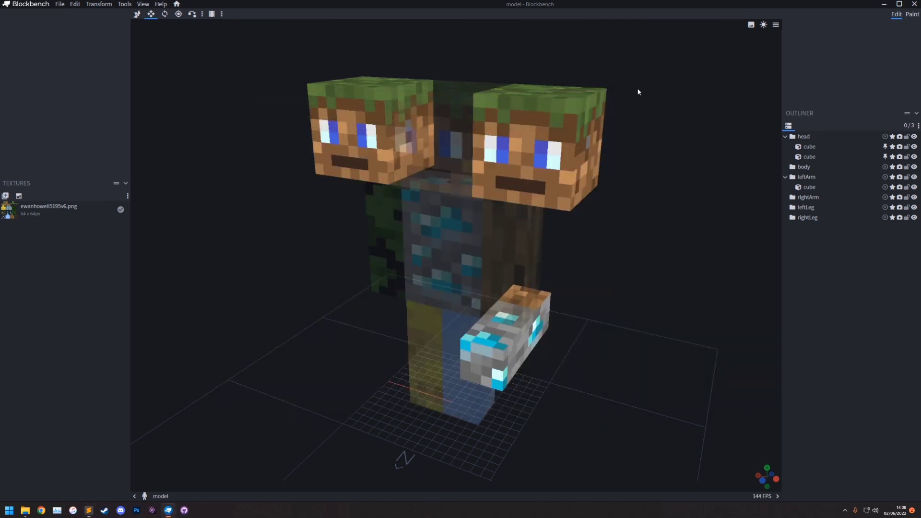
Create an OptiFine Player Model Config with the player's Minecraft username and the player model name test.
{"action": "left_click_drag", "start_coordinate": [632, 263], "coordinate": [612, 263]}
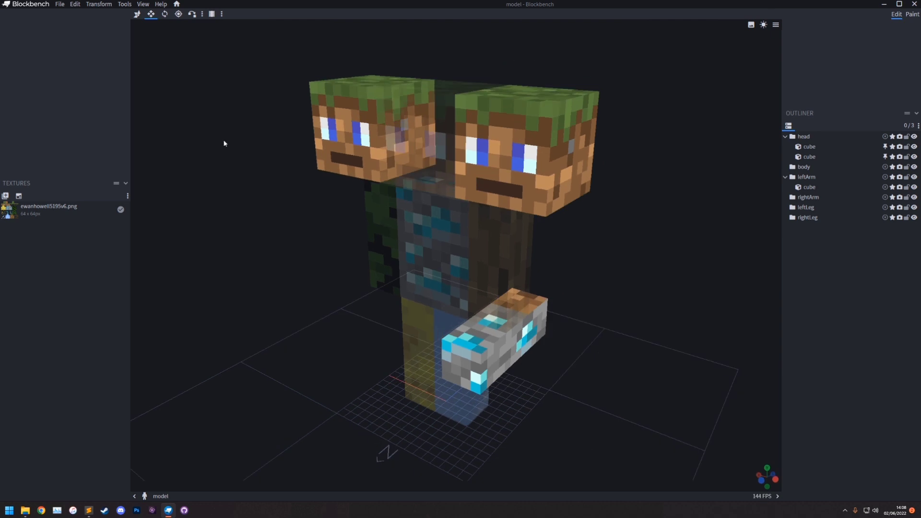
{"action": "left_click", "coordinate": [59, 5]}
{"action": "mouse_move", "coordinate": [96, 135]}
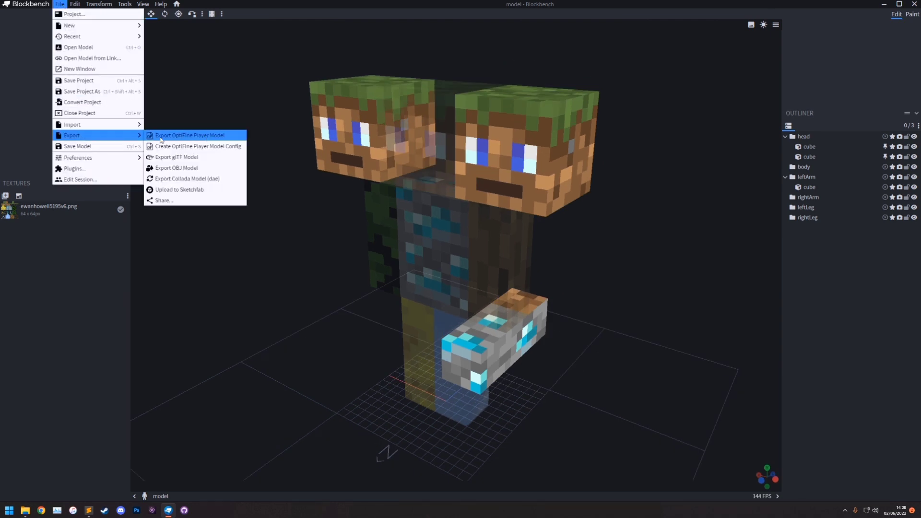
{"action": "left_click", "coordinate": [209, 150]}
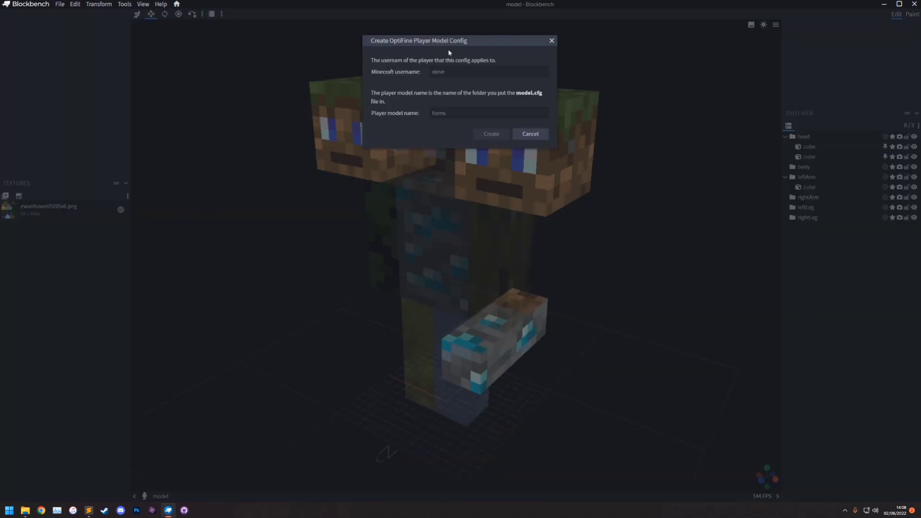
{"action": "left_click_drag", "start_coordinate": [460, 47], "coordinate": [431, 169]}
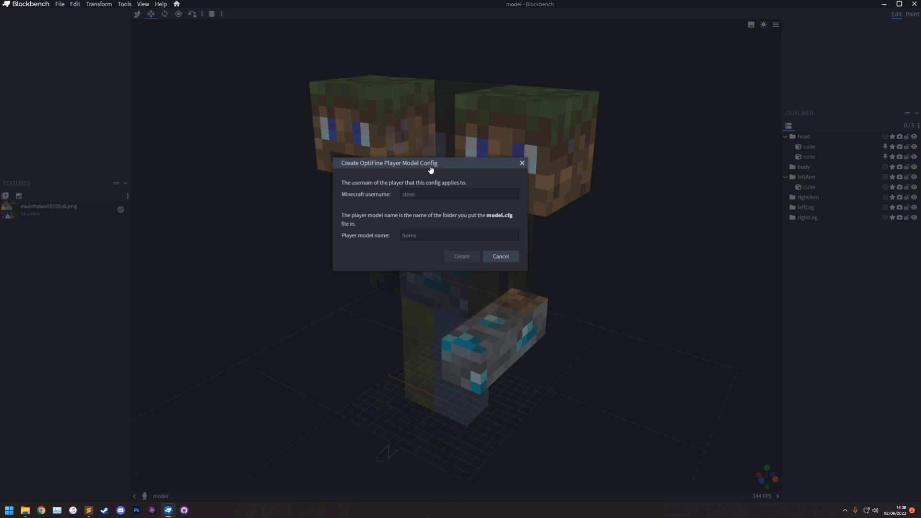
{"action": "type", "text": "ewanhowell5195"}
{"action": "type", "text": "test"}
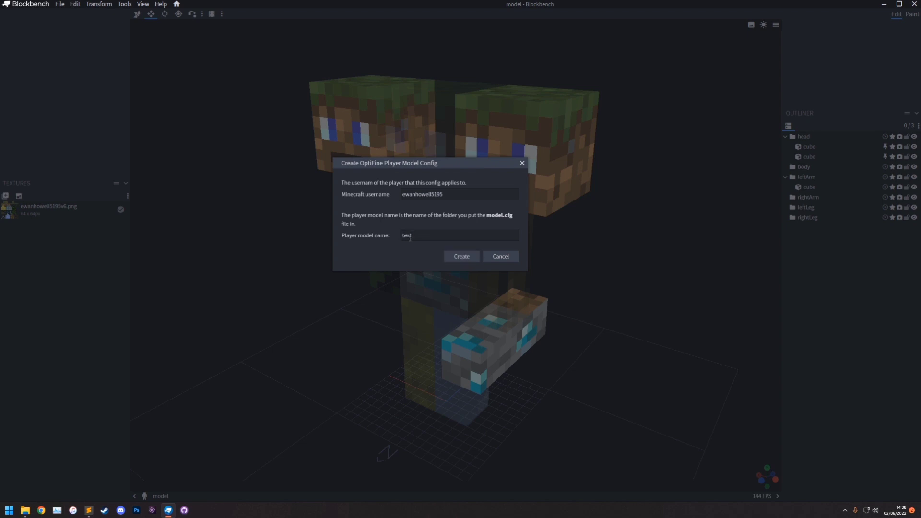
{"action": "left_click", "coordinate": [468, 259]}
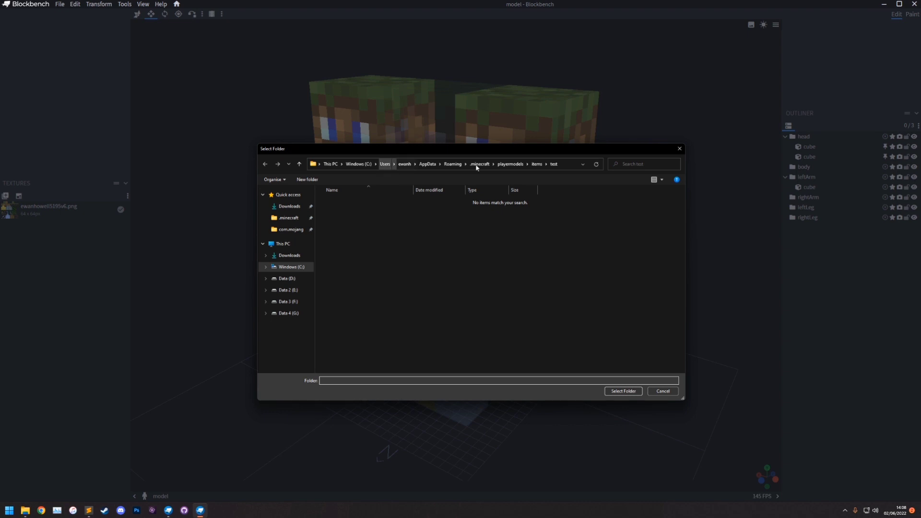
Create a folder named users inside playermodels and save the player config in it.
{"action": "left_click_drag", "start_coordinate": [453, 150], "coordinate": [398, 123]}
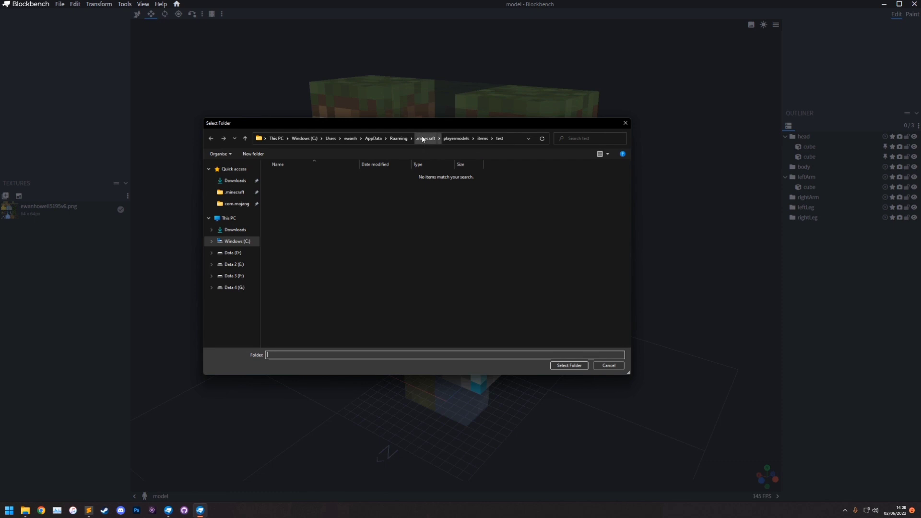
{"action": "left_click", "coordinate": [456, 139]}
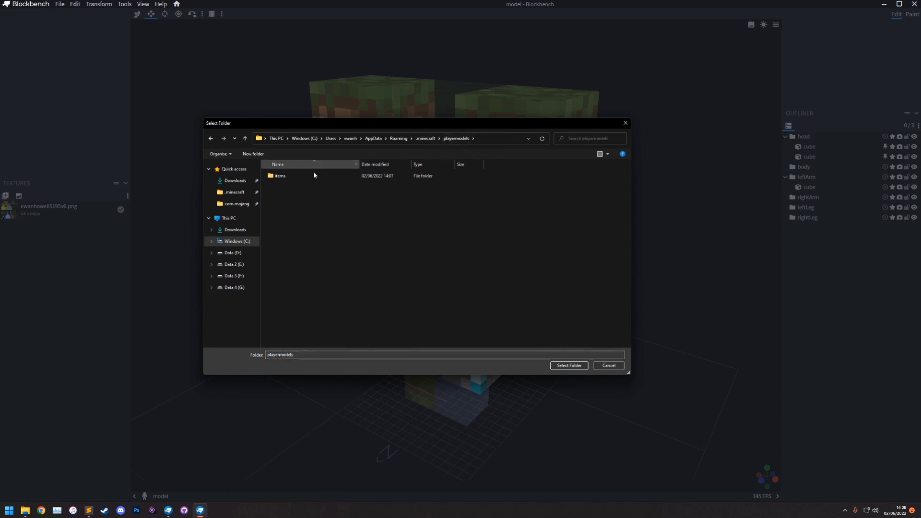
{"action": "left_click", "coordinate": [253, 154]}
{"action": "type", "text": "user"}
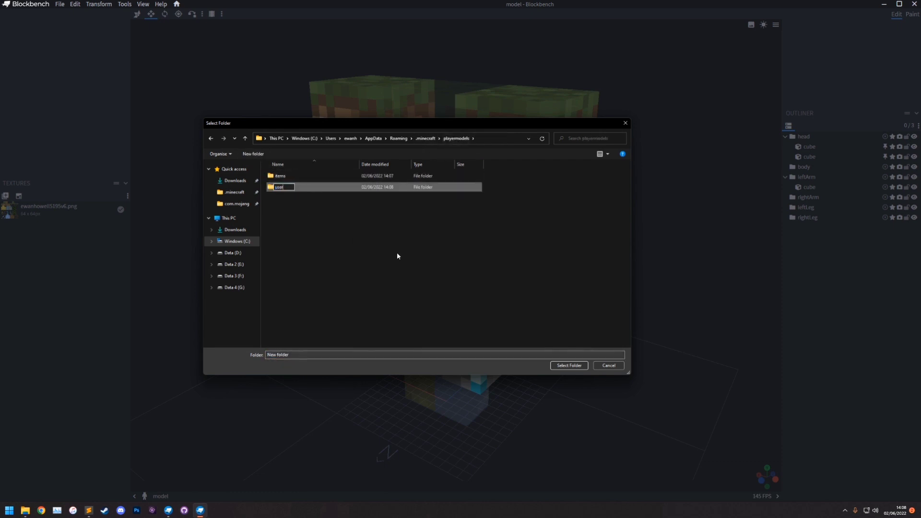
{"action": "type", "text": "s"}
{"action": "key", "text": "Return"}
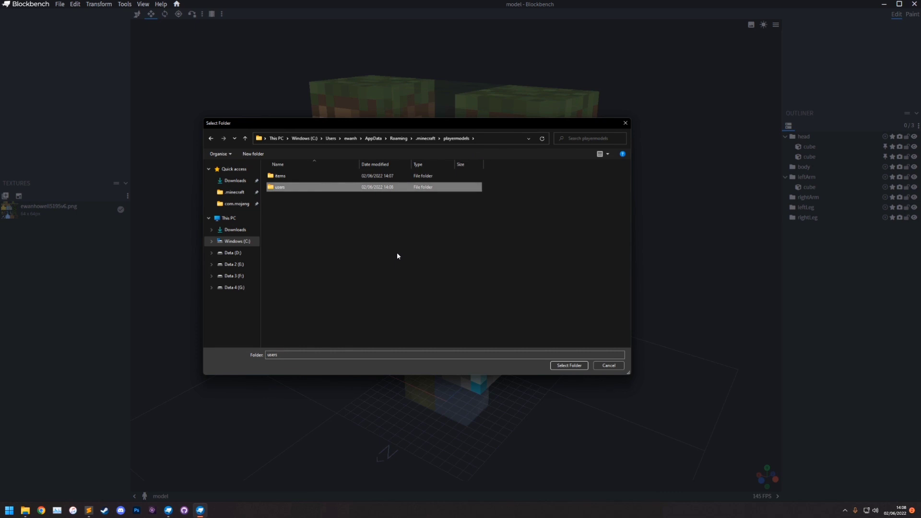
{"action": "double_click", "coordinate": [287, 191]}
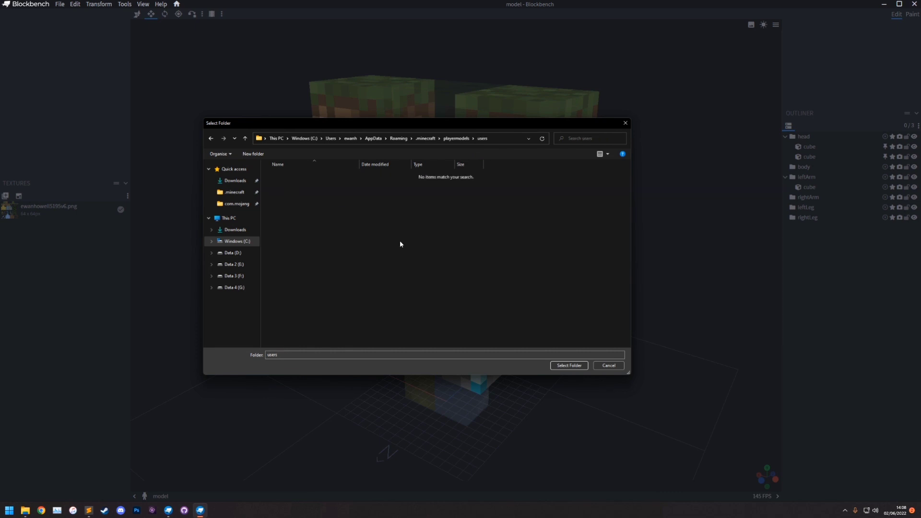
{"action": "left_click", "coordinate": [569, 365]}
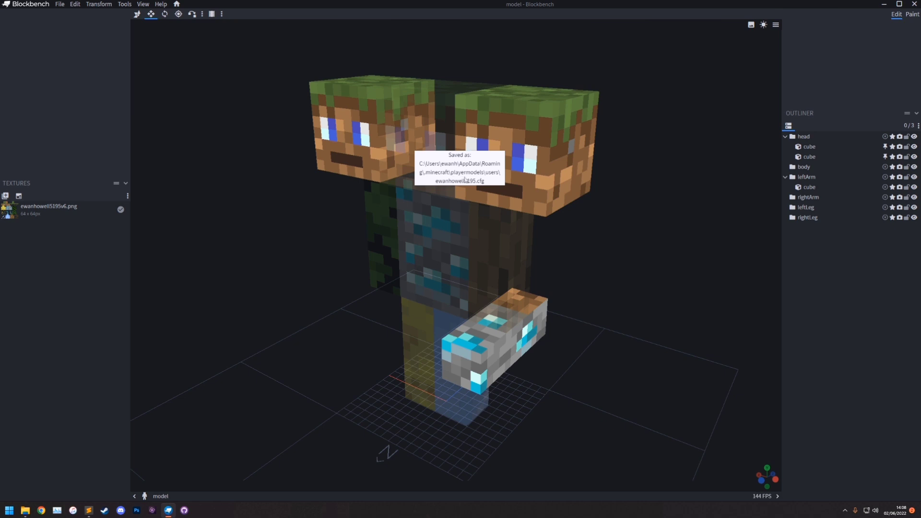
Switch to the File Explorer window and open the player's config from the playermodels users folder in Sublime Text.
{"action": "mouse_move", "coordinate": [25, 510]}
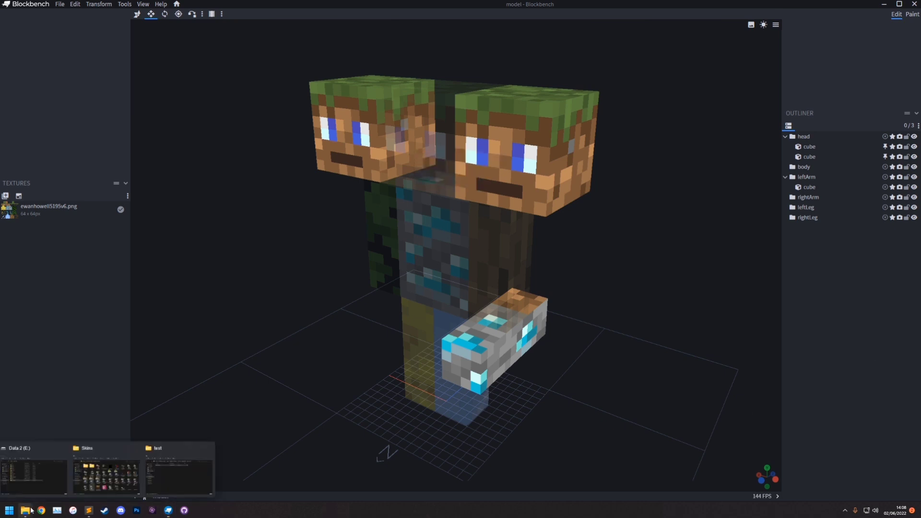
{"action": "left_click", "coordinate": [157, 470]}
{"action": "left_click", "coordinate": [376, 173]}
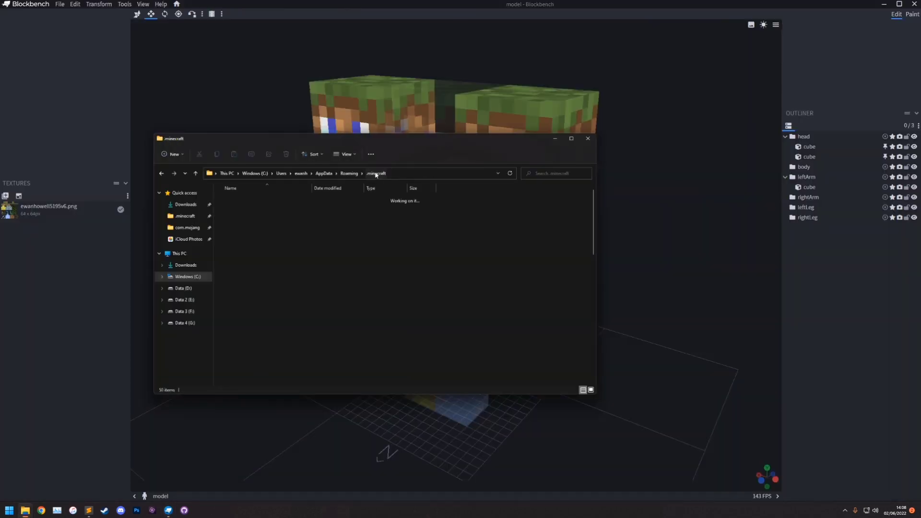
{"action": "double_click", "coordinate": [256, 270]}
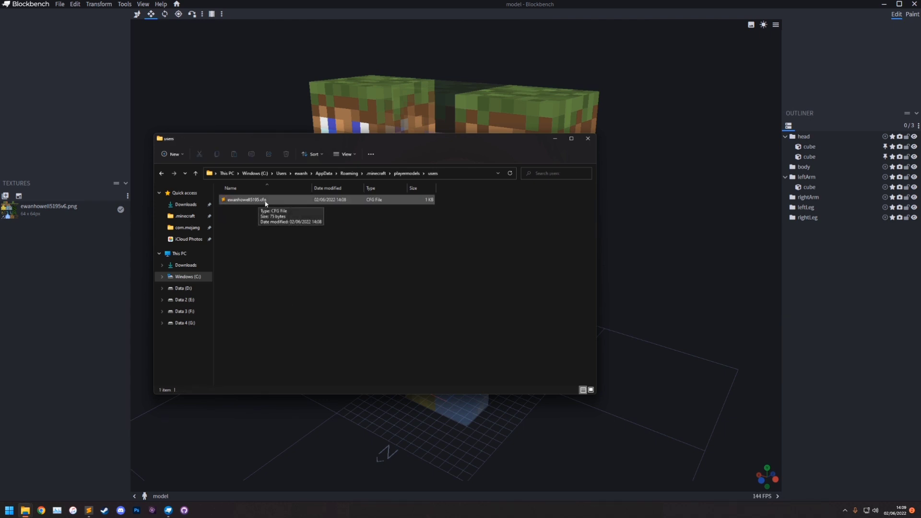
{"action": "left_click", "coordinate": [266, 201]}
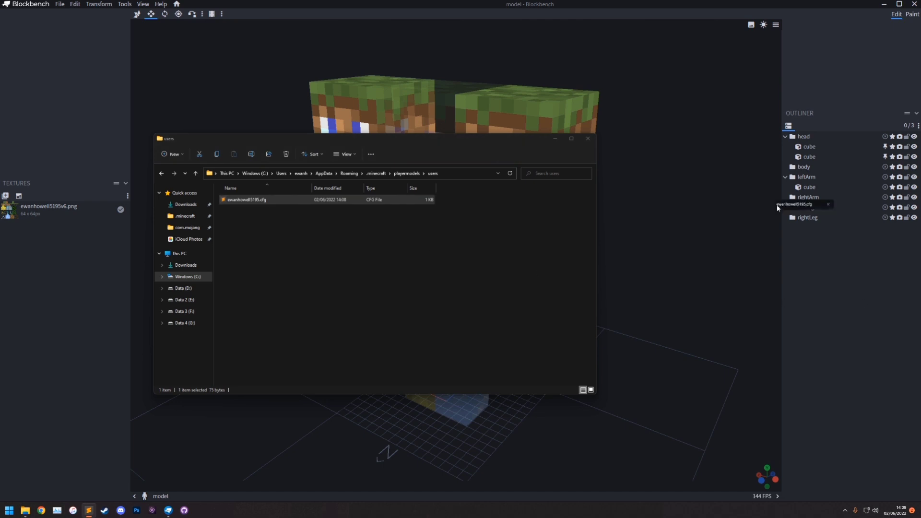
{"action": "key", "text": "Return"}
{"action": "left_click_drag", "start_coordinate": [419, 105], "coordinate": [290, 95]}
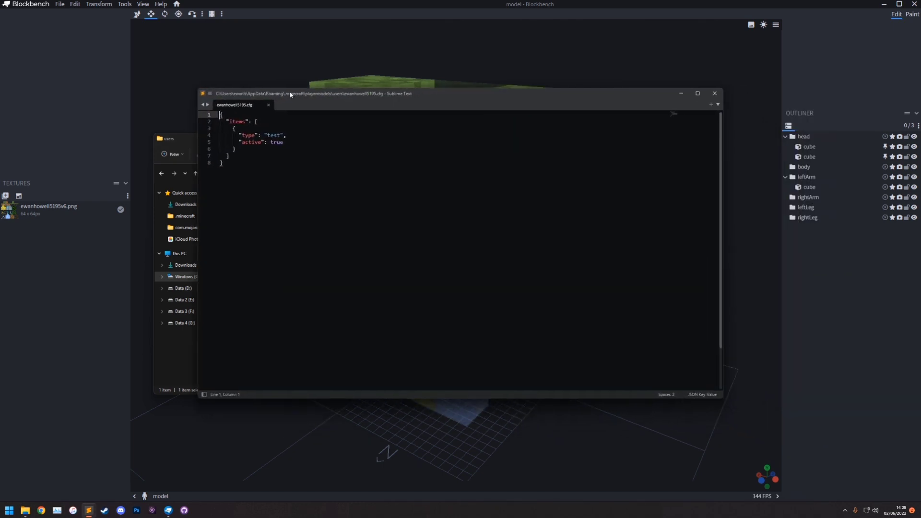
Compare the config's items and type entries with the test folder inside playermodels items, and examine the active entry.
{"action": "double_click", "coordinate": [237, 122]}
{"action": "double_click", "coordinate": [273, 136]}
{"action": "left_click_drag", "start_coordinate": [324, 95], "coordinate": [444, 131]}
{"action": "left_click", "coordinate": [281, 242]}
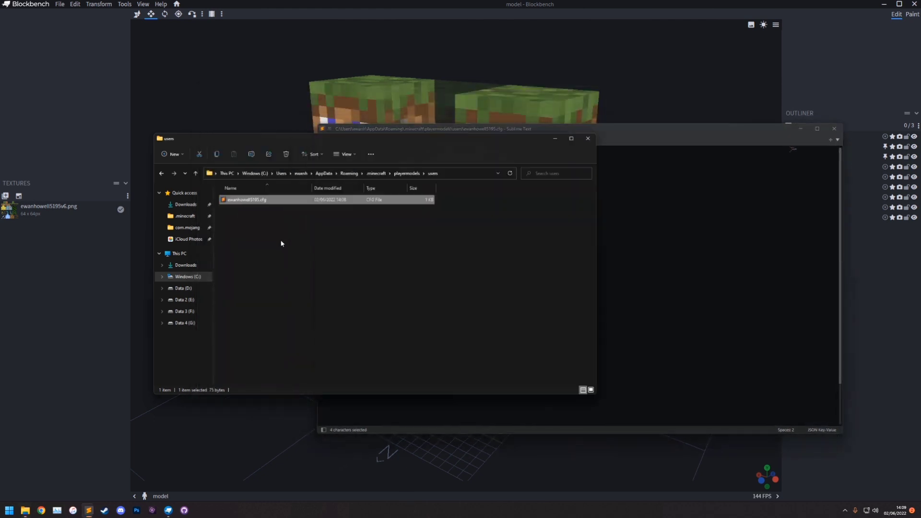
{"action": "left_click", "coordinate": [401, 176]}
{"action": "double_click", "coordinate": [260, 199]}
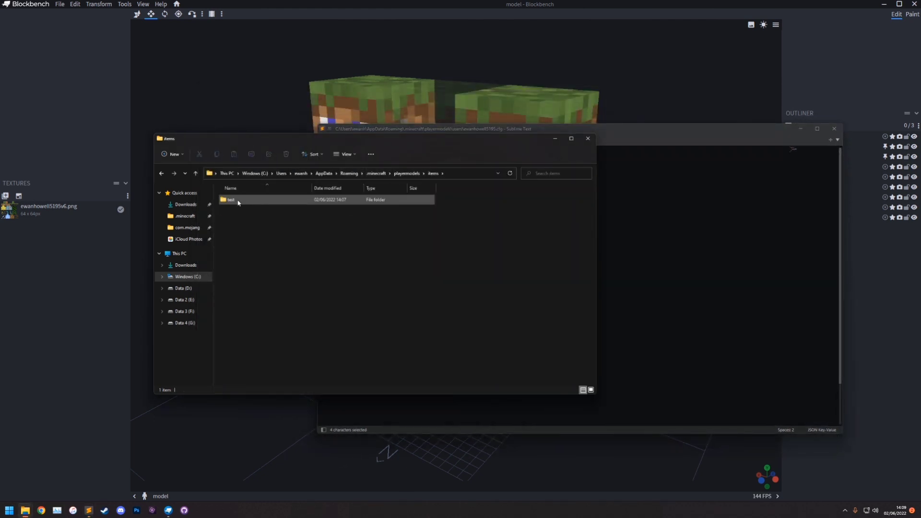
{"action": "double_click", "coordinate": [235, 201]}
{"action": "left_click", "coordinate": [610, 252]}
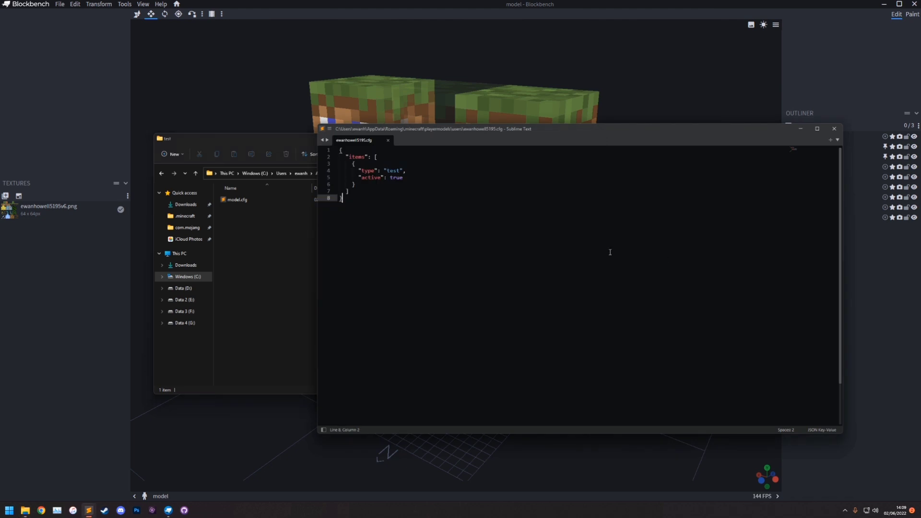
{"action": "double_click", "coordinate": [374, 178]}
{"action": "double_click", "coordinate": [396, 177]}
{"action": "left_click", "coordinate": [402, 186]}
Duplicate the test entry in the items list, separated by a comma, and set the copy's type to horns.
{"action": "left_click_drag", "start_coordinate": [355, 185], "coordinate": [353, 163]}
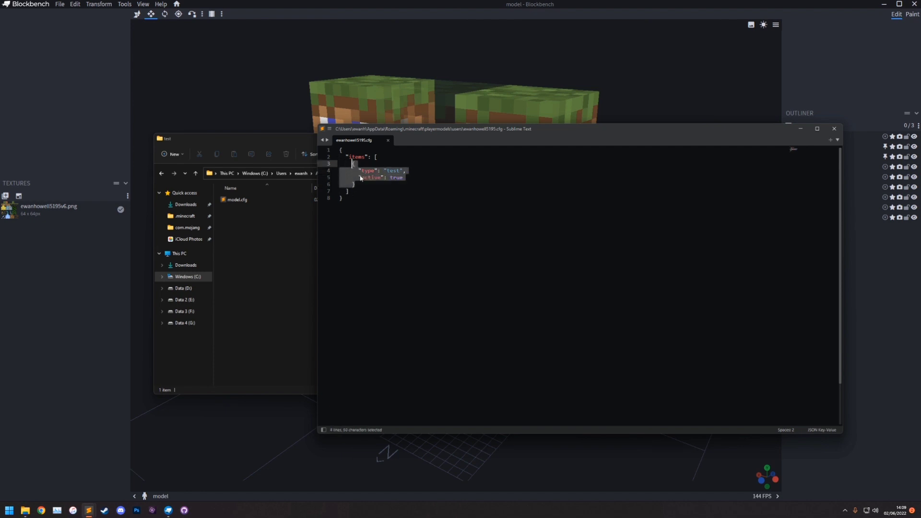
{"action": "key", "text": "ctrl+c"}
{"action": "key", "text": "ctrl+v"}
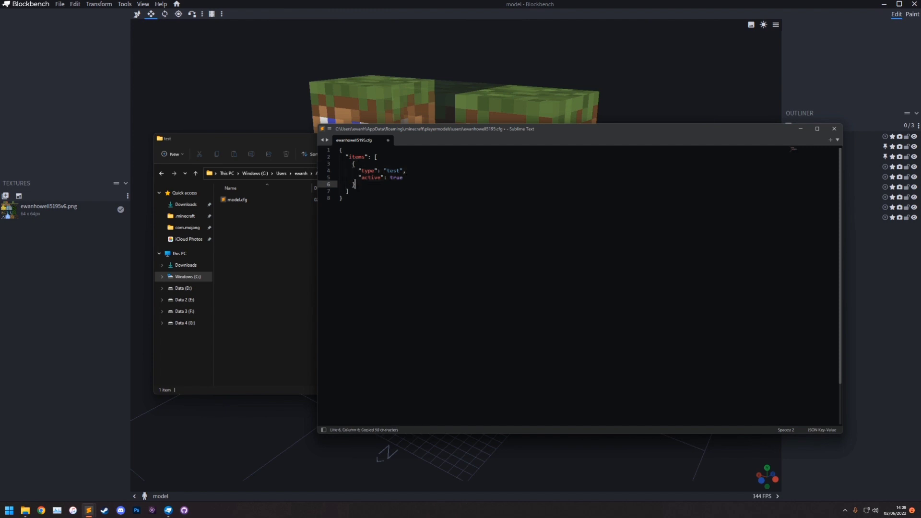
{"action": "type", "text": ","}
{"action": "key", "text": "Return"}
{"action": "key", "text": "ctrl+v"}
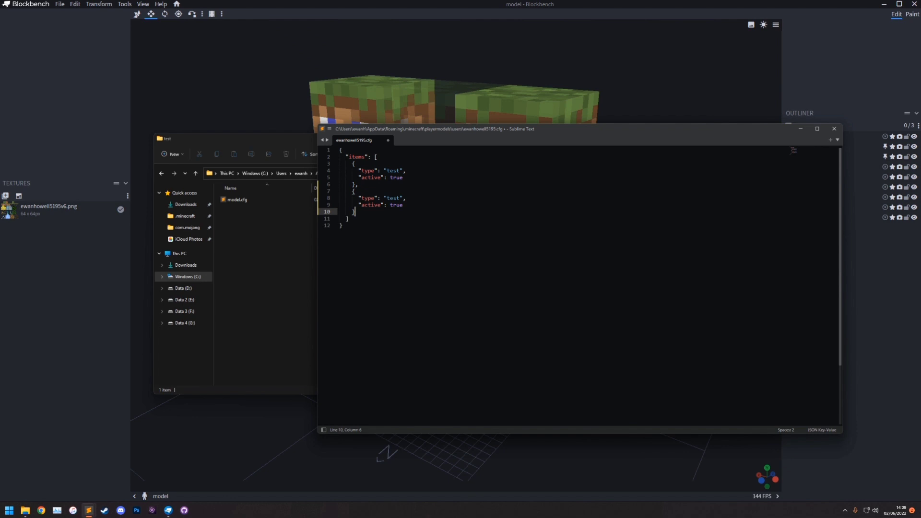
{"action": "double_click", "coordinate": [393, 198]}
{"action": "type", "text": "horns"}
Try setting the test item's active value to false, and undo that change.
{"action": "double_click", "coordinate": [390, 198]}
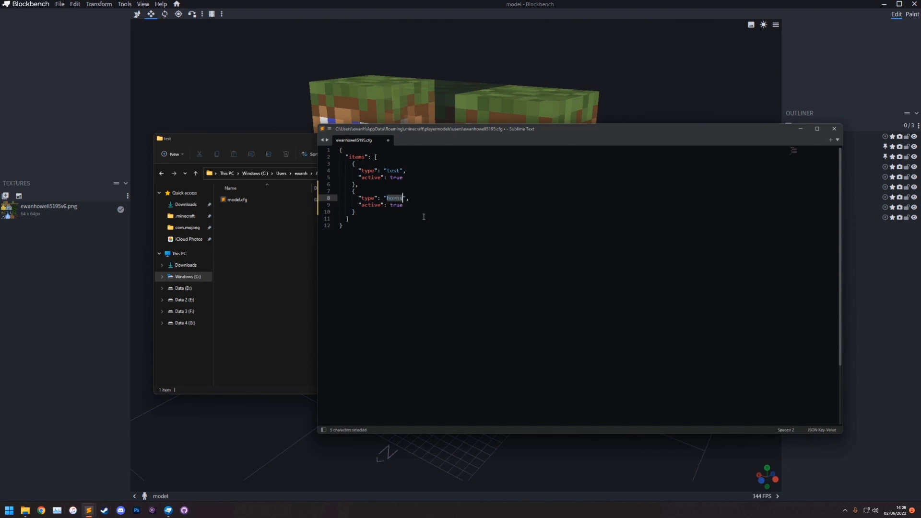
{"action": "double_click", "coordinate": [396, 205]}
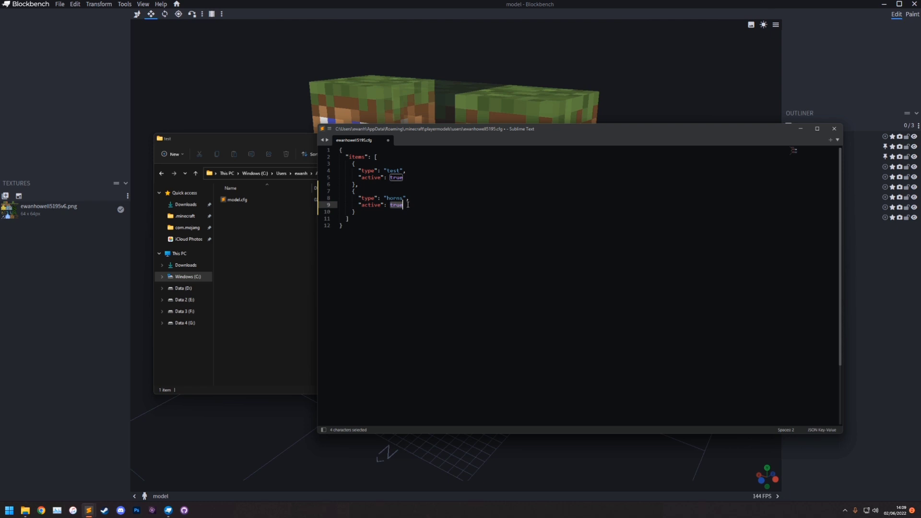
{"action": "double_click", "coordinate": [396, 178]}
{"action": "type", "text": "false"}
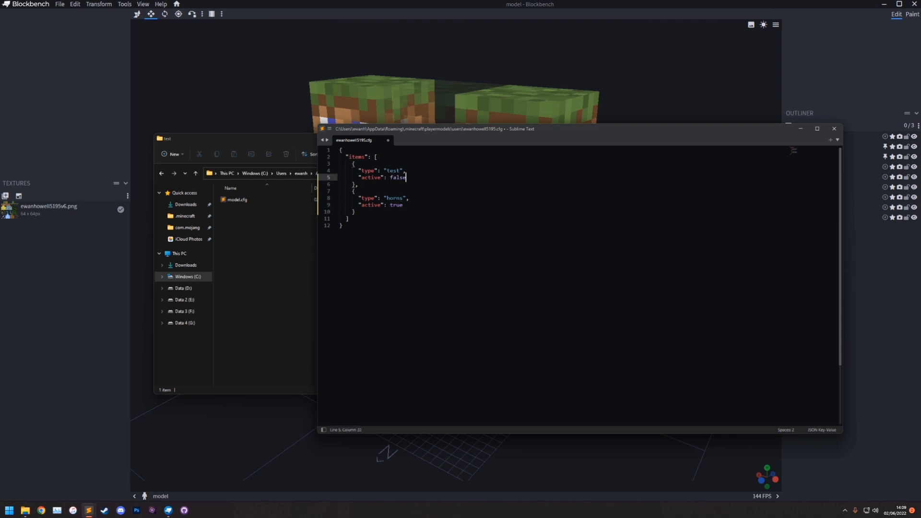
{"action": "key", "text": "ctrl+z"}
Delete the horns entry from the items list, save the config and close the editor.
{"action": "left_click_drag", "start_coordinate": [365, 209], "coordinate": [355, 184]}
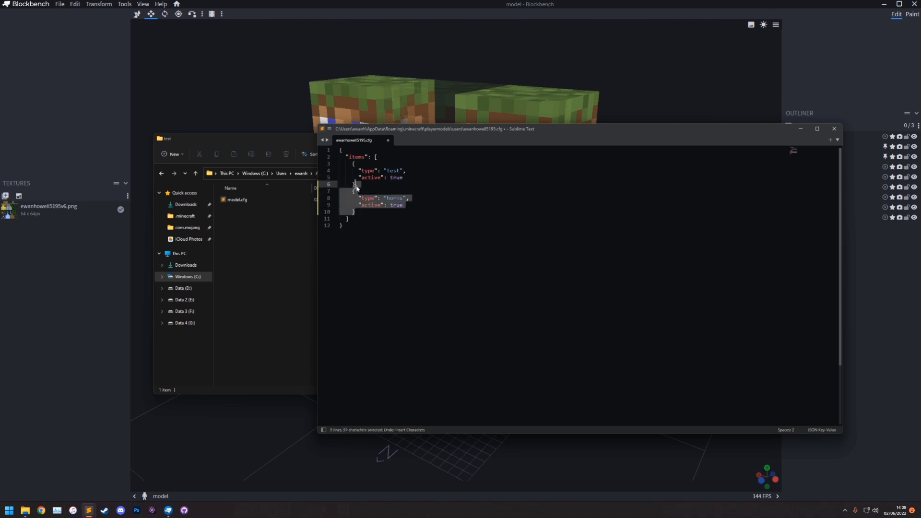
{"action": "key", "text": "BackSpace"}
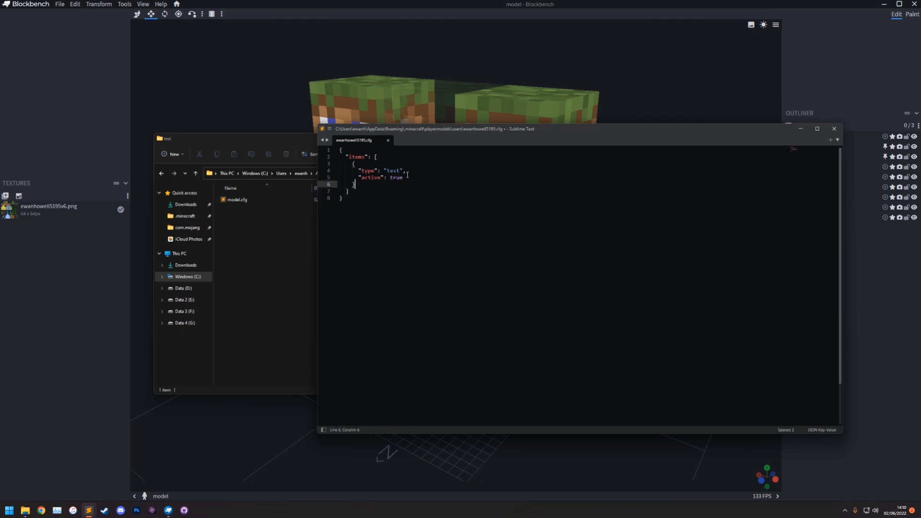
{"action": "key", "text": "ctrl+s"}
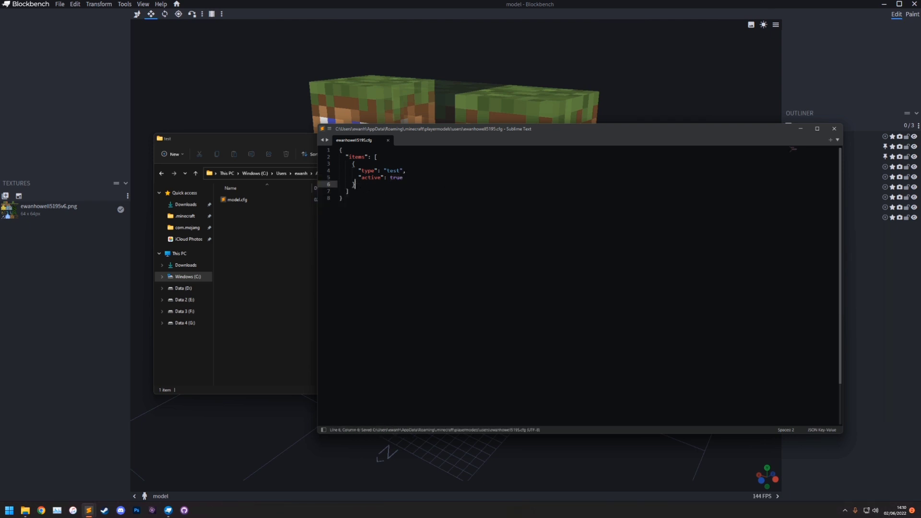
{"action": "left_click", "coordinate": [834, 129]}
Launch Minecraft with the OptiFine 1.18.2 installation and load the singleplayer save named world.
{"action": "left_click", "coordinate": [15, 514]}
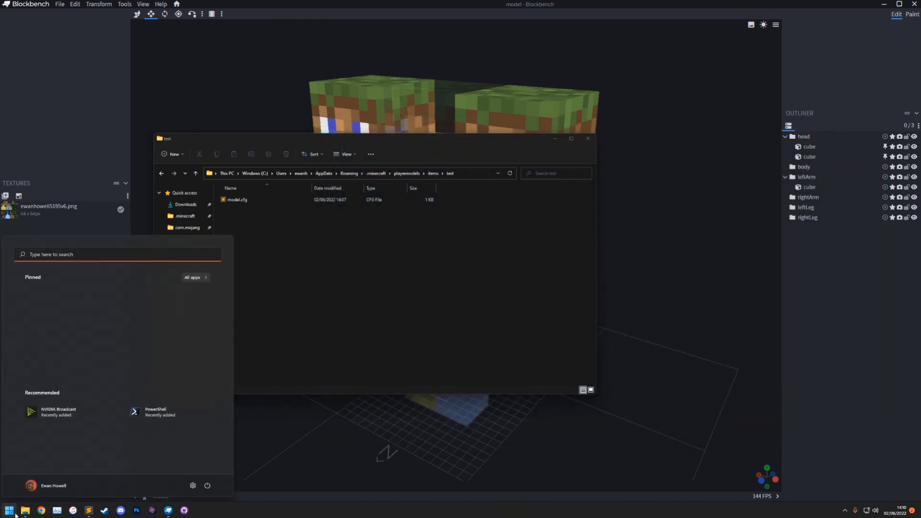
{"action": "type", "text": "mine"}
{"action": "key", "text": "Return"}
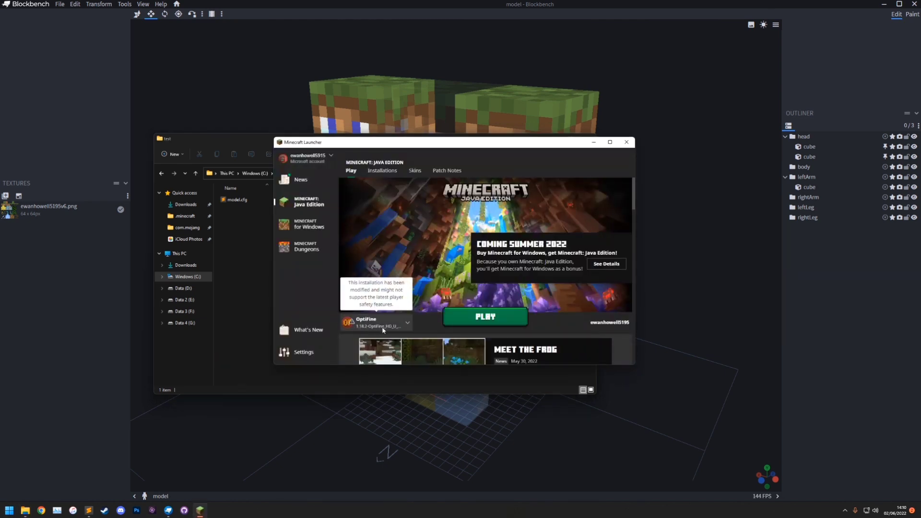
{"action": "left_click", "coordinate": [475, 322]}
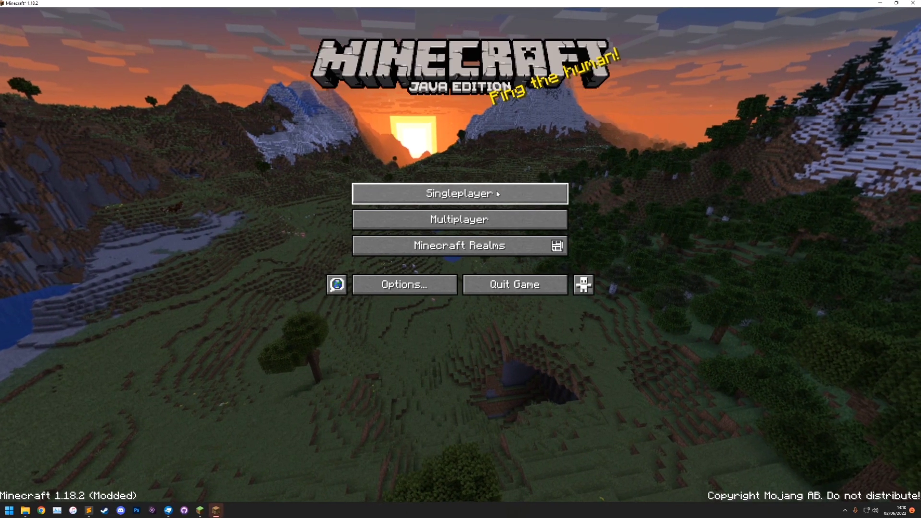
{"action": "left_click", "coordinate": [498, 194]}
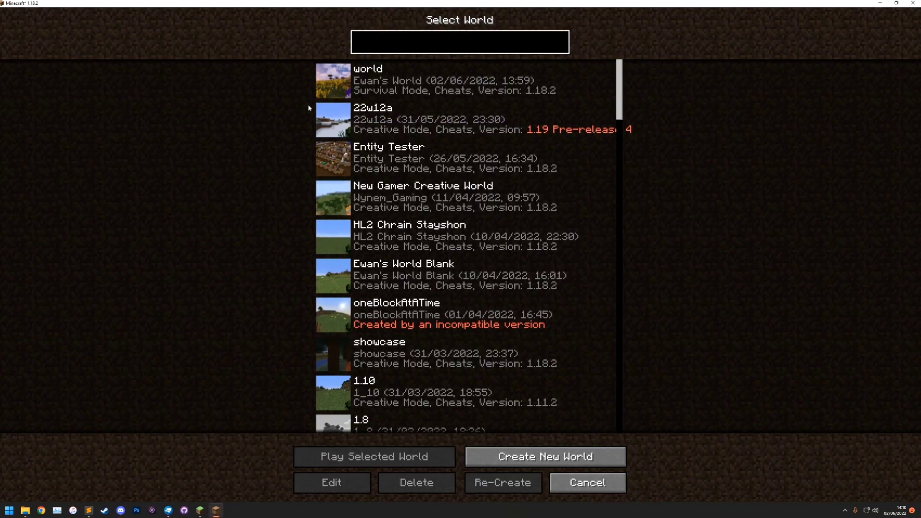
{"action": "left_click", "coordinate": [328, 87]}
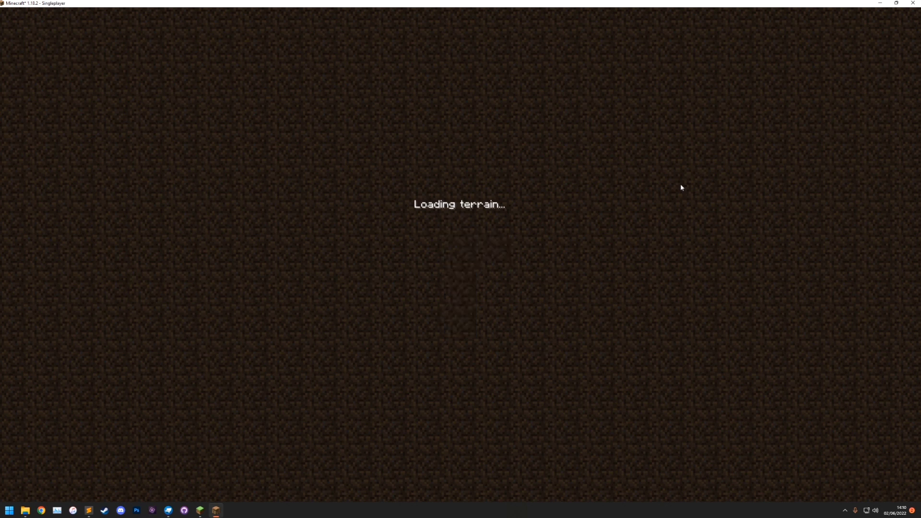
Examine the custom player model in front-facing third-person and first-person views, and pause the game.
{"action": "key", "text": "F5"}
{"action": "key", "text": "F5"}
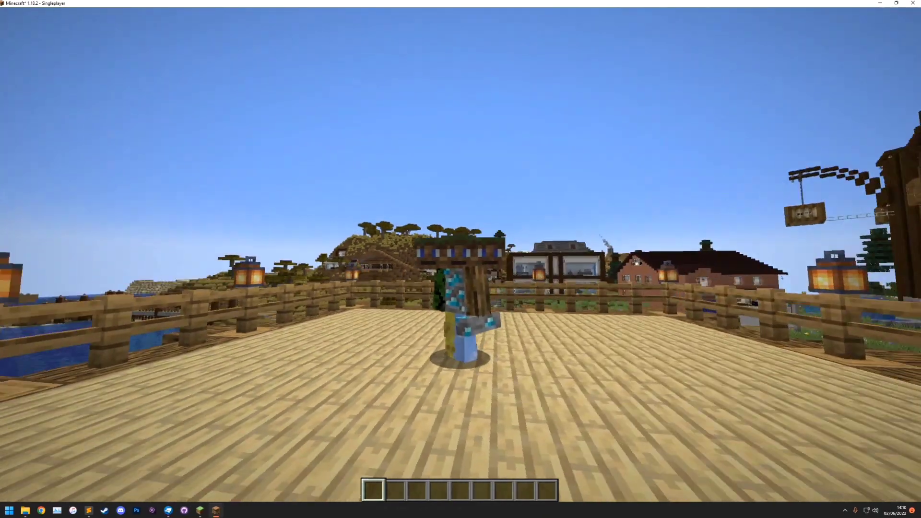
{"action": "key", "text": "c"}
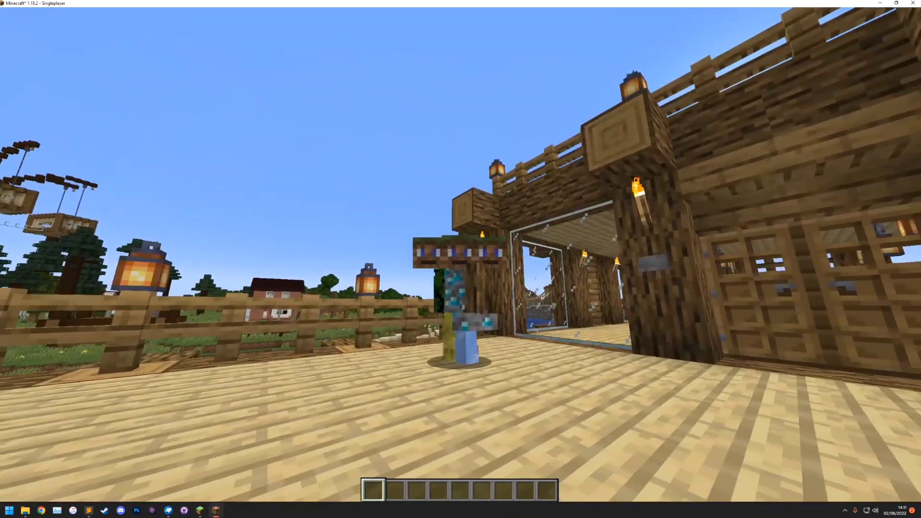
{"action": "key", "text": "F5"}
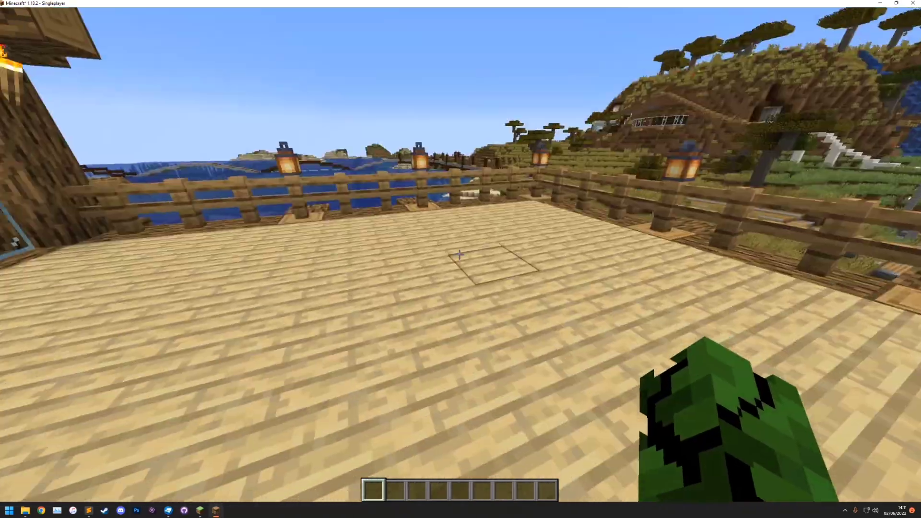
{"action": "key", "text": "e"}
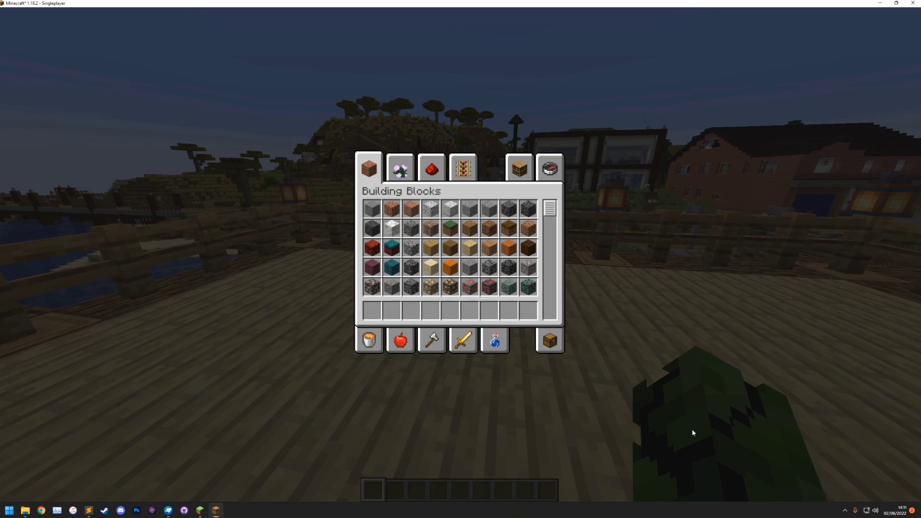
{"action": "key", "text": "e"}
{"action": "key", "text": "Escape"}
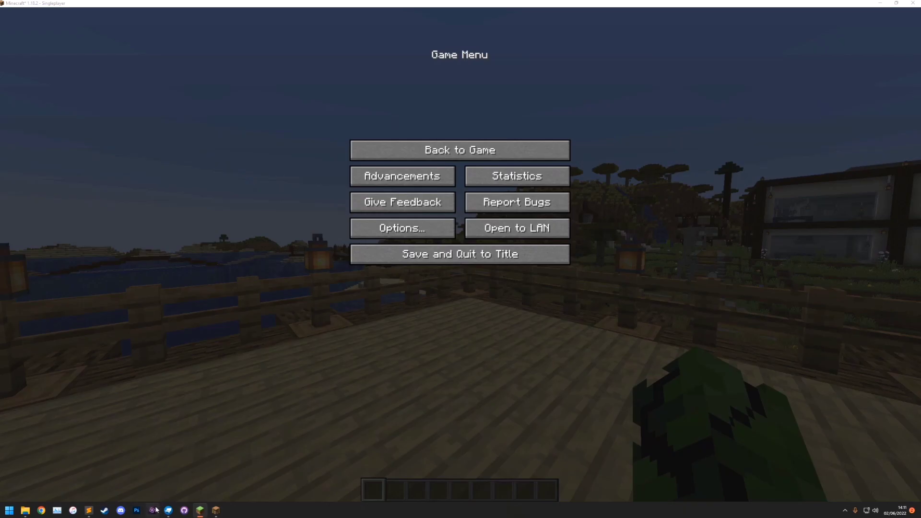
Switch to Blockbench, duplicate the leftArm cube and move the copy to X position 4.
{"action": "left_click", "coordinate": [164, 510]}
{"action": "left_click_drag", "start_coordinate": [625, 332], "coordinate": [693, 302]}
{"action": "left_click", "coordinate": [557, 312]}
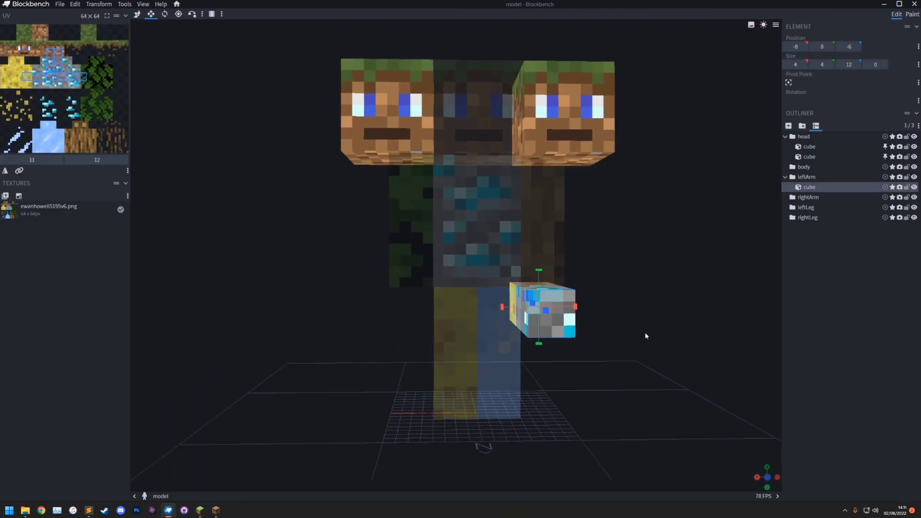
{"action": "left_click_drag", "start_coordinate": [645, 332], "coordinate": [689, 341]}
{"action": "left_click", "coordinate": [137, 17]}
{"action": "key", "text": "ctrl+d"}
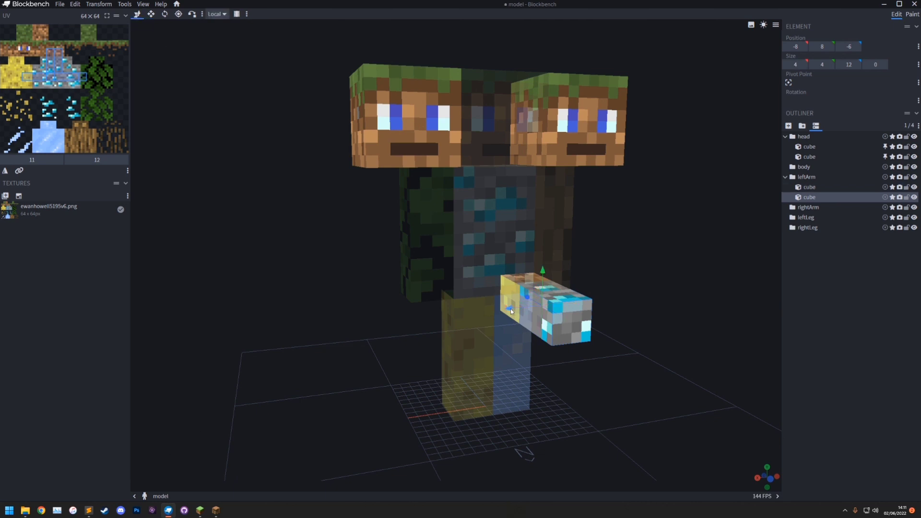
{"action": "left_click_drag", "start_coordinate": [508, 308], "coordinate": [388, 310]}
Place the duplicated arm cube in the rightArm group and save the model.
{"action": "mouse_move", "coordinate": [808, 198]}
{"action": "left_mouse_down"}
{"action": "mouse_move", "coordinate": [826, 207]}
{"action": "mouse_move", "coordinate": [811, 208]}
{"action": "left_mouse_up"}
{"action": "left_click", "coordinate": [785, 198]}
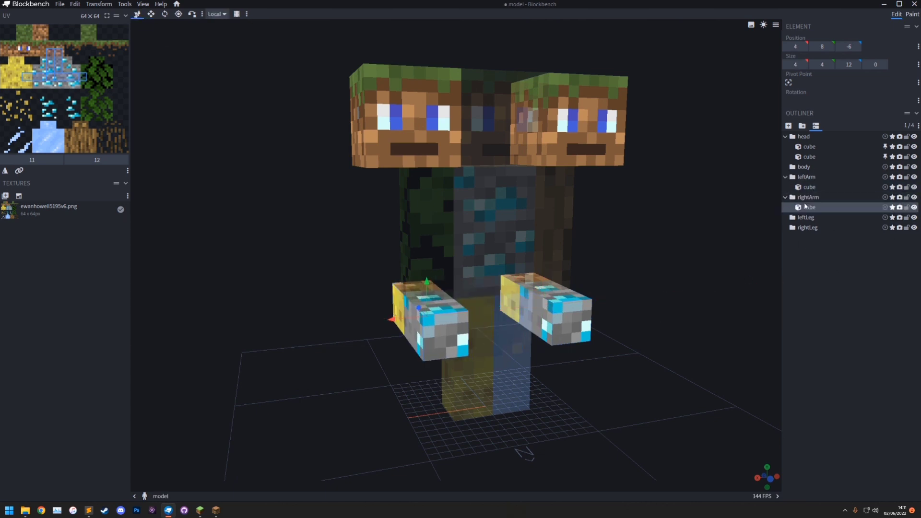
{"action": "left_click_drag", "start_coordinate": [600, 238], "coordinate": [594, 258]}
{"action": "key", "text": "ctrl+s"}
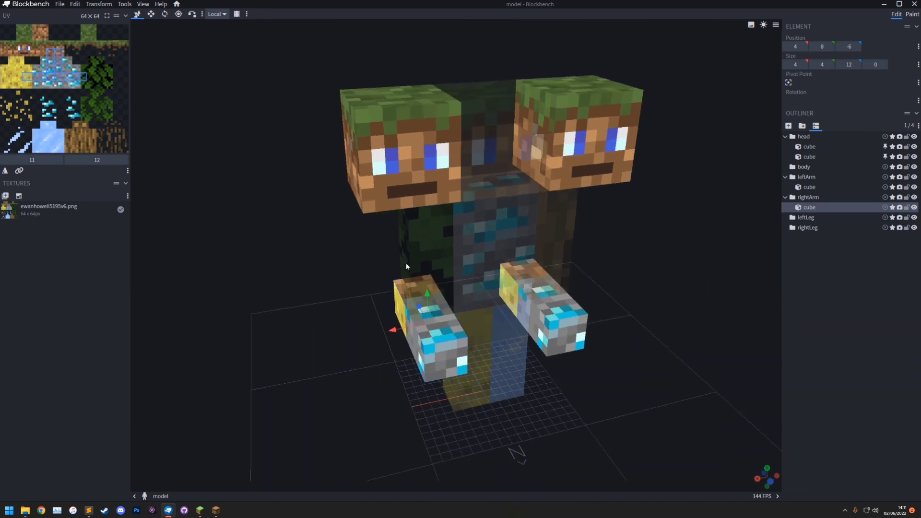
Return to Minecraft, examine the player model with both arms in third person, and fly around in first-person view.
{"action": "left_click", "coordinate": [216, 510]}
{"action": "key", "text": "F5"}
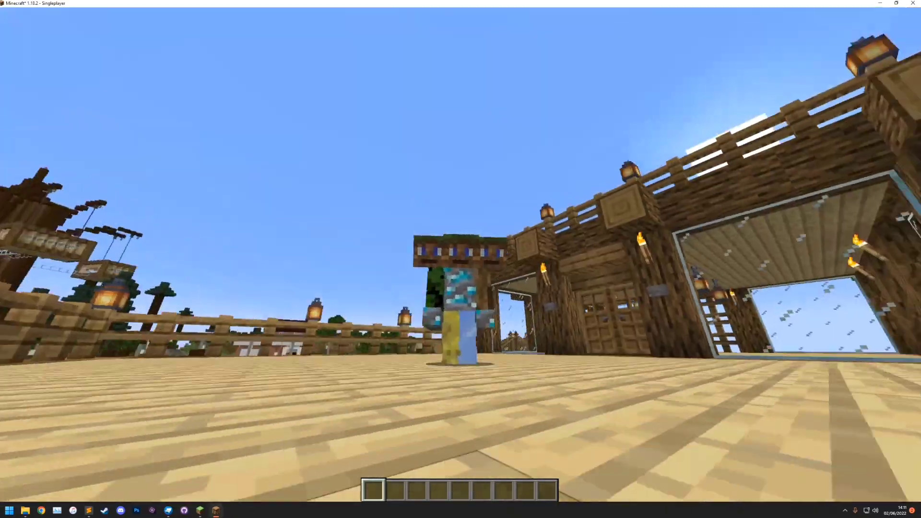
{"action": "key", "text": "F5"}
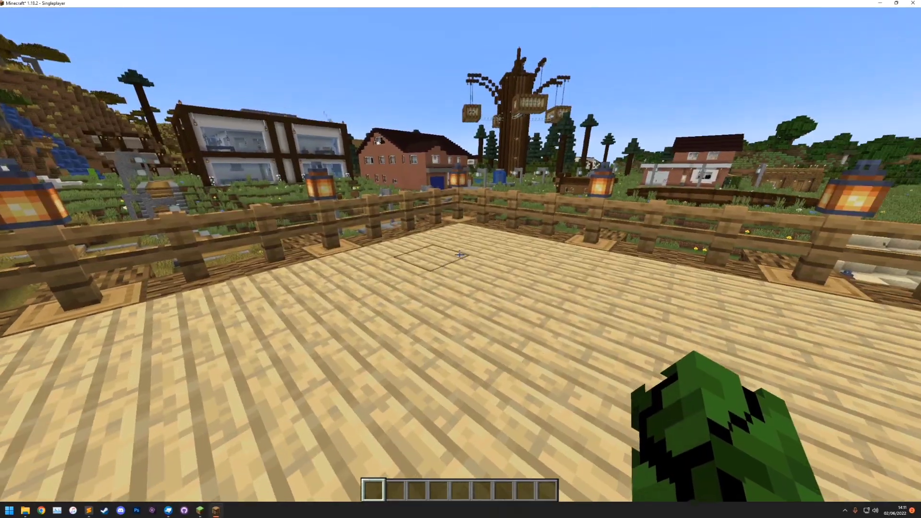
{"action": "key", "text": "w"}
{"action": "key", "text": "space"}
{"action": "key", "text": "space"}
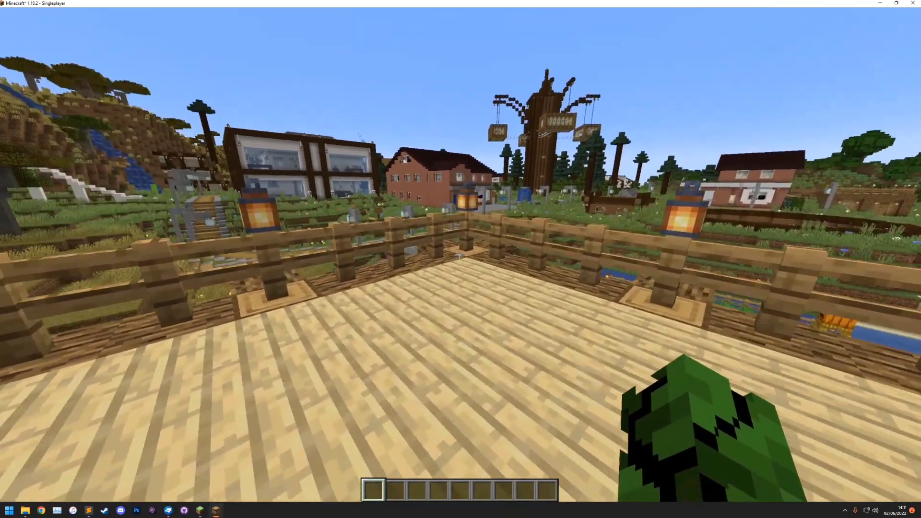
{"action": "key", "text": "w"}
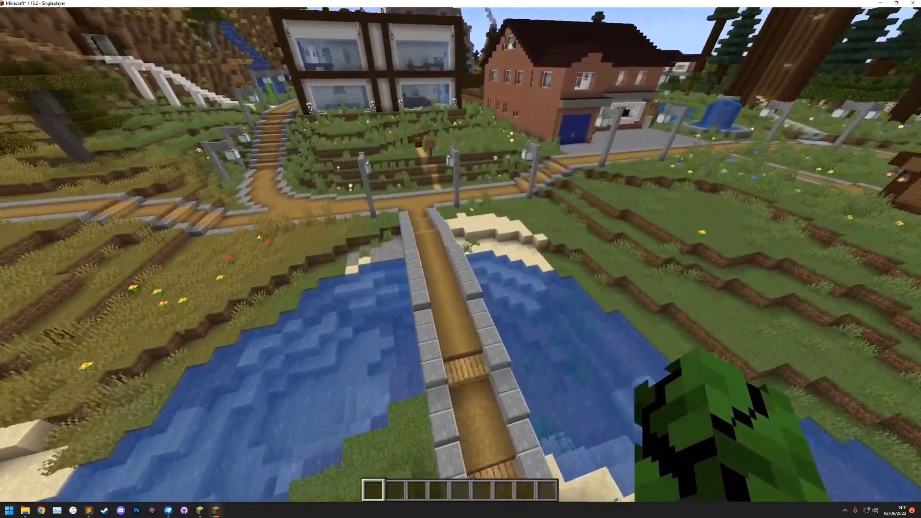
Switch to Blockbench and open the OptiFine player model config creator to examine its username and model name fields.
{"action": "key", "text": "shift"}
{"action": "key", "text": "alt+Tab"}
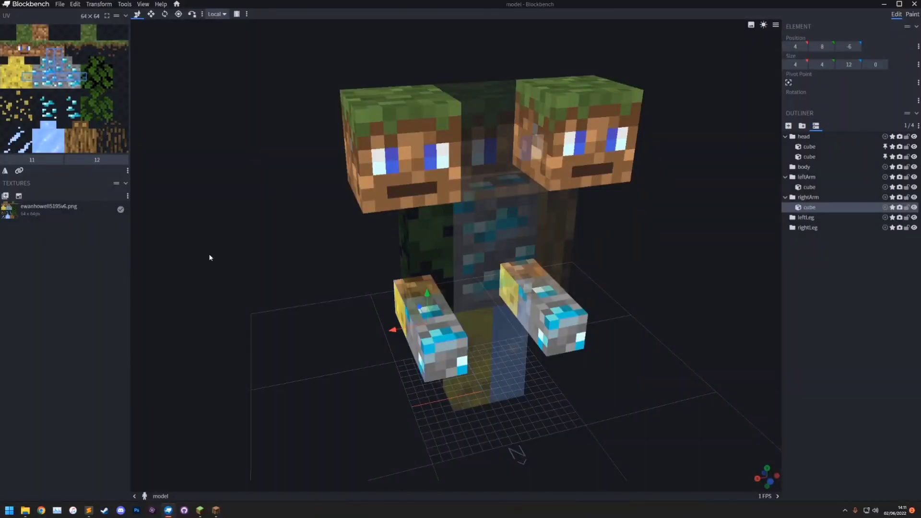
{"action": "left_click", "coordinate": [60, 4]}
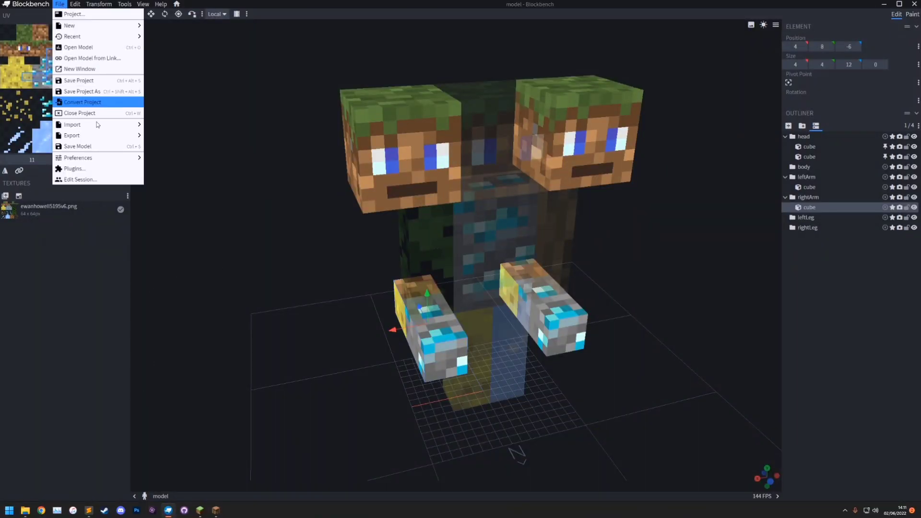
{"action": "mouse_move", "coordinate": [96, 136]}
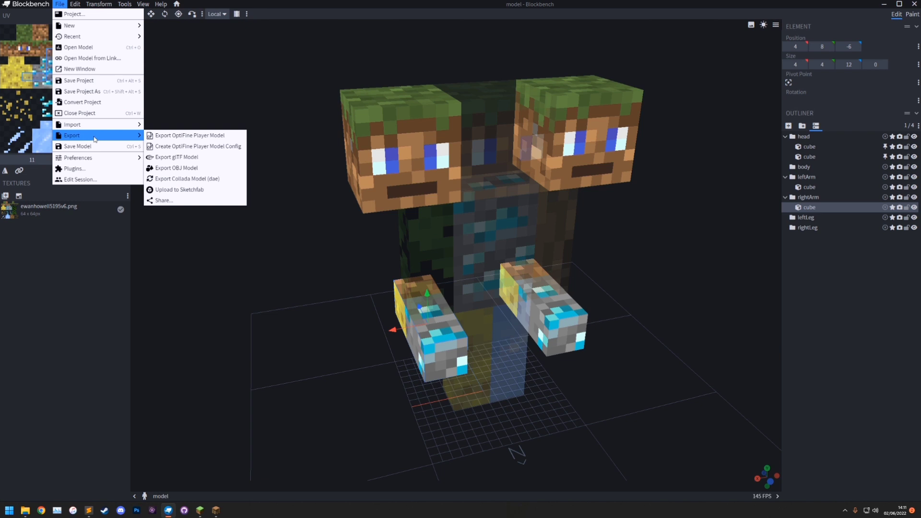
{"action": "left_click", "coordinate": [187, 146]}
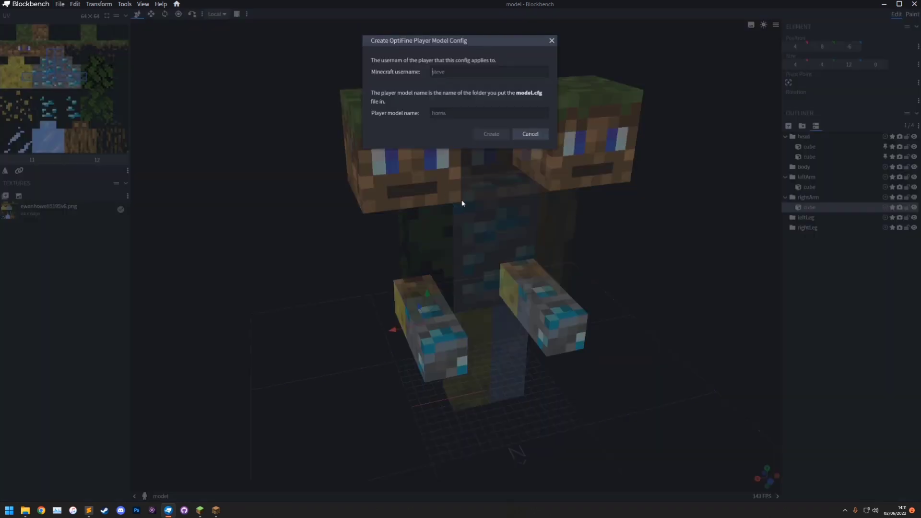
{"action": "left_click", "coordinate": [449, 72]}
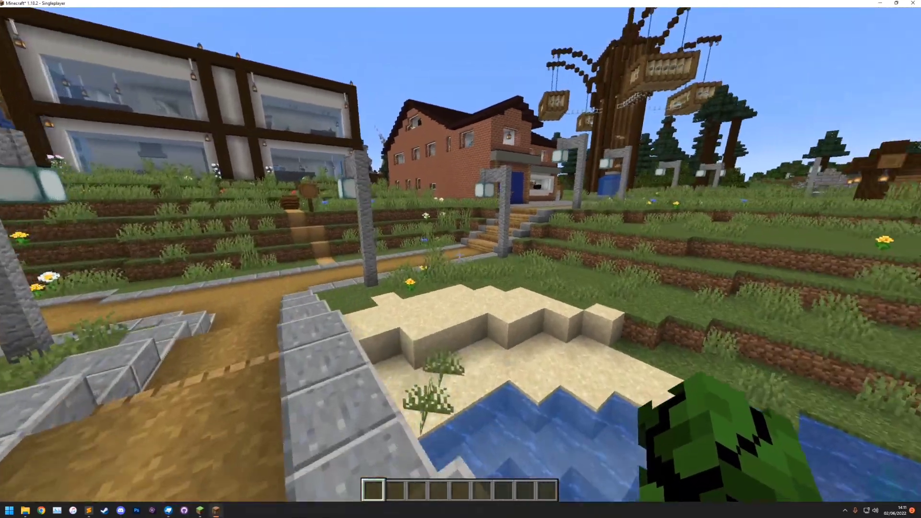
Return to Minecraft, move from the bridge up the stairs to the paved area in first-person view, and pause the game.
{"action": "key", "text": "w"}
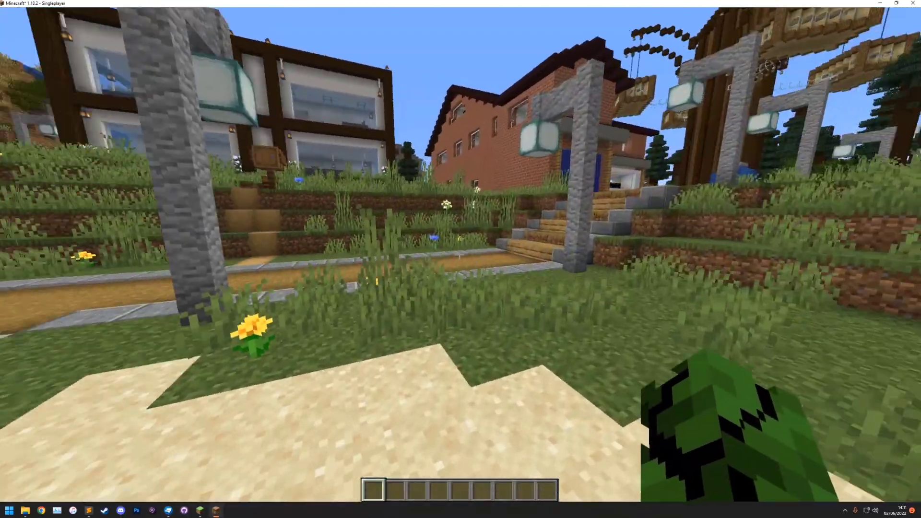
{"action": "key", "text": "w"}
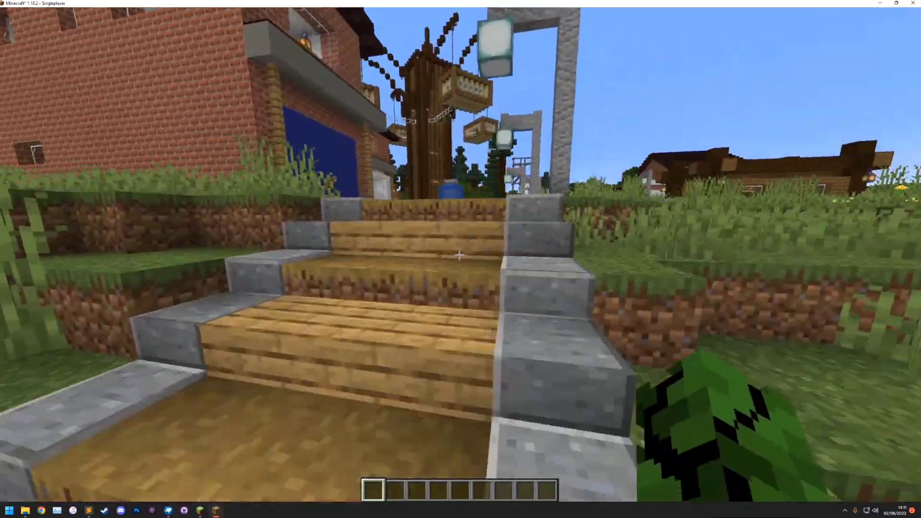
{"action": "key", "text": "w"}
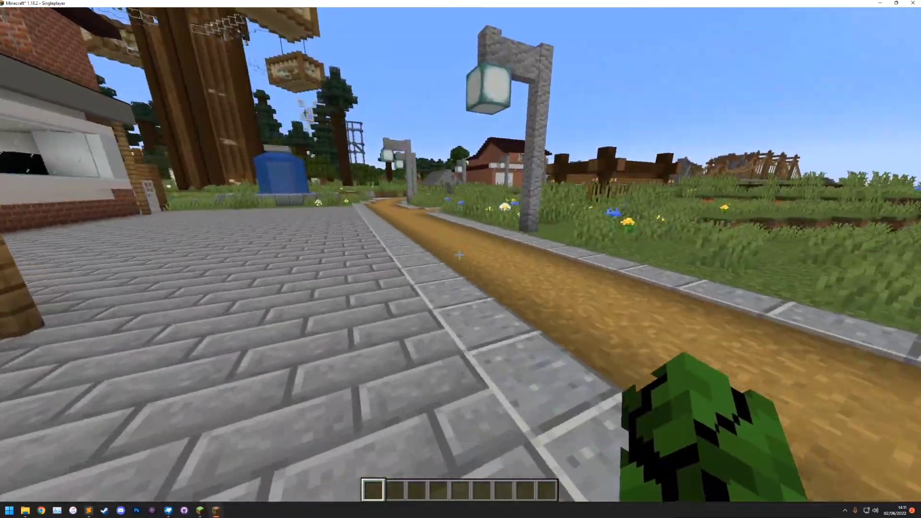
{"action": "key", "text": "Escape"}
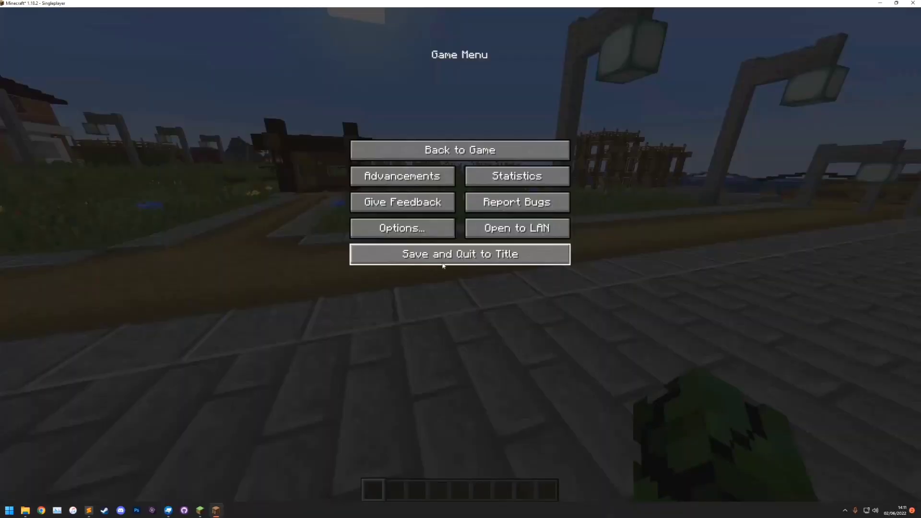
Switch to Blockbench, dismiss the player model config dialog, and delete both head cubes and both arm cubes.
{"action": "left_click", "coordinate": [169, 510]}
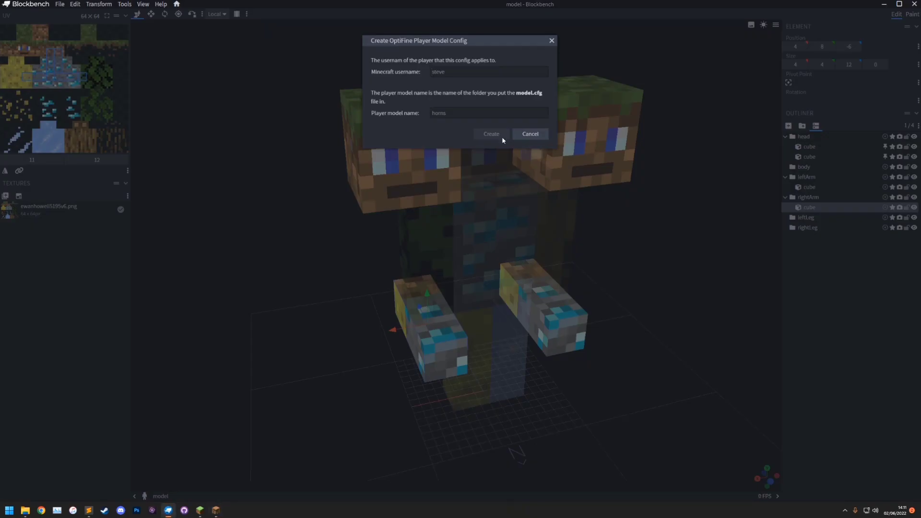
{"action": "left_click", "coordinate": [532, 135]}
{"action": "left_click_drag", "start_coordinate": [617, 181], "coordinate": [540, 174]}
{"action": "left_click", "coordinate": [409, 143]}
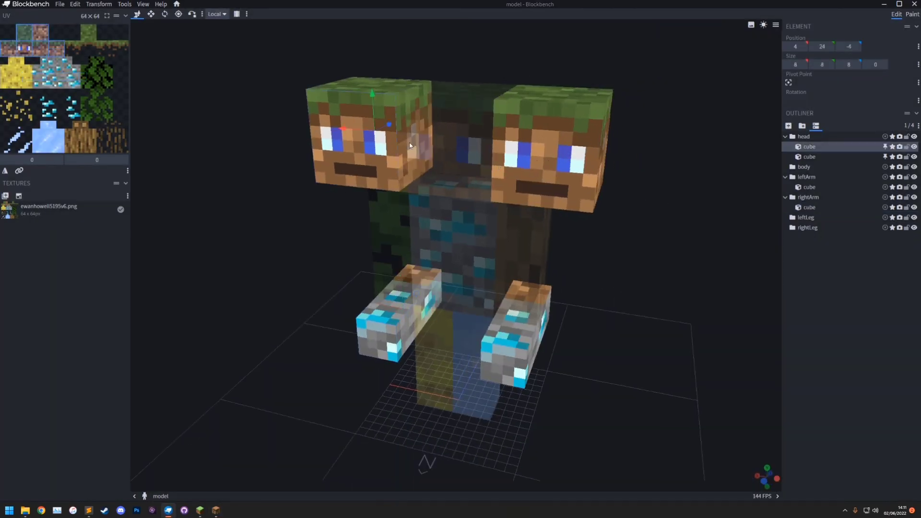
{"action": "key", "text": "Delete"}
{"action": "left_click", "coordinate": [538, 177]}
{"action": "key", "text": "Delete"}
{"action": "left_click", "coordinate": [398, 322]}
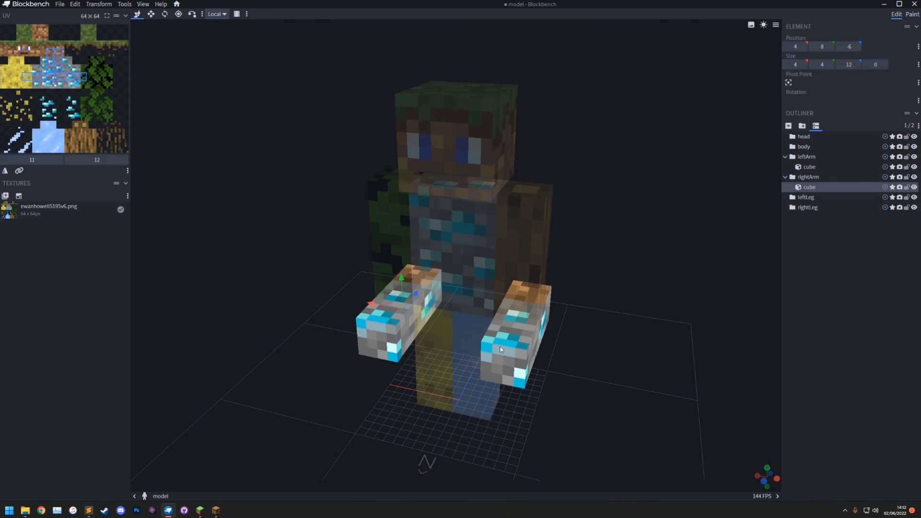
{"action": "key", "text": "Delete"}
{"action": "left_click", "coordinate": [500, 346]}
{"action": "key", "text": "Delete"}
Confirm the project settings with Use Player Texture off and a 64 × 64 texture size, and remove the existing skin texture.
{"action": "left_click", "coordinate": [61, 5]}
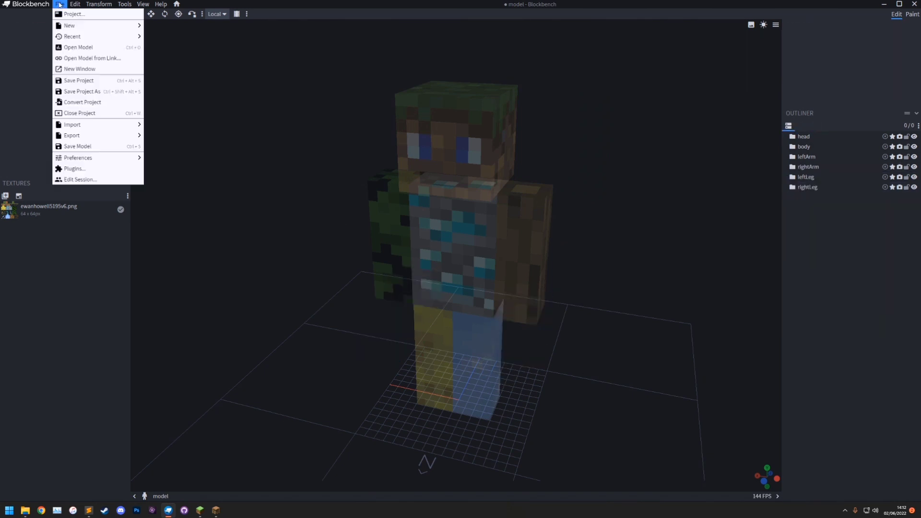
{"action": "left_click", "coordinate": [70, 15]}
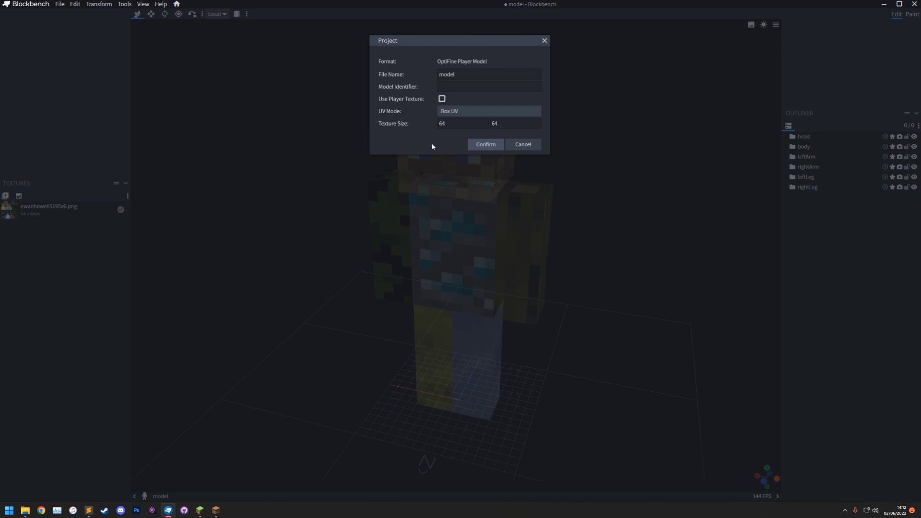
{"action": "double_click", "coordinate": [440, 124]}
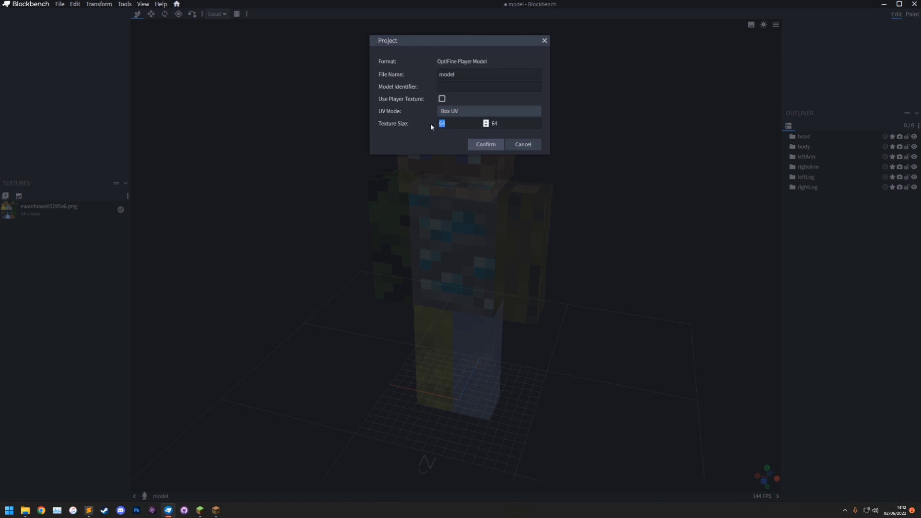
{"action": "left_click", "coordinate": [480, 144]}
{"action": "right_click", "coordinate": [31, 208]}
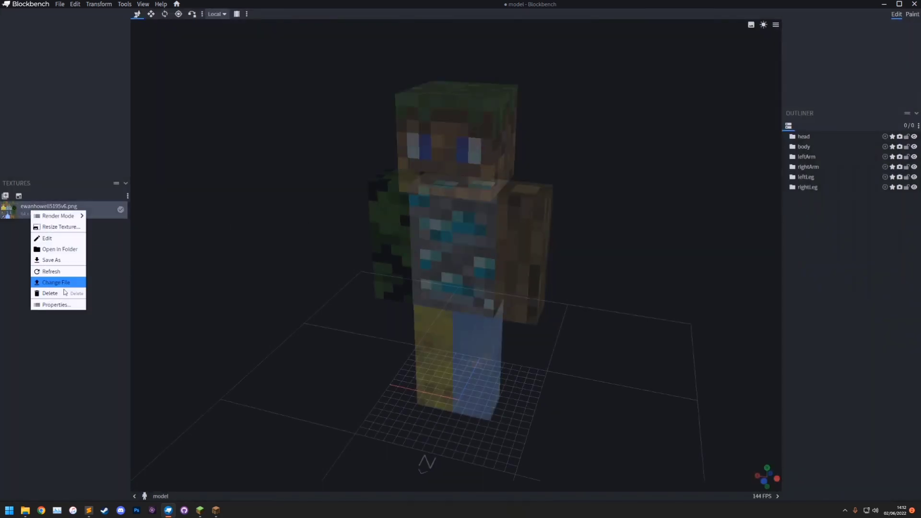
{"action": "left_click", "coordinate": [48, 283]}
{"action": "left_click_drag", "start_coordinate": [606, 249], "coordinate": [576, 230]}
Add a cube to the head group and move it to position -4, 32, -4 on top of the head.
{"action": "left_click", "coordinate": [784, 145]}
{"action": "left_click", "coordinate": [801, 136]}
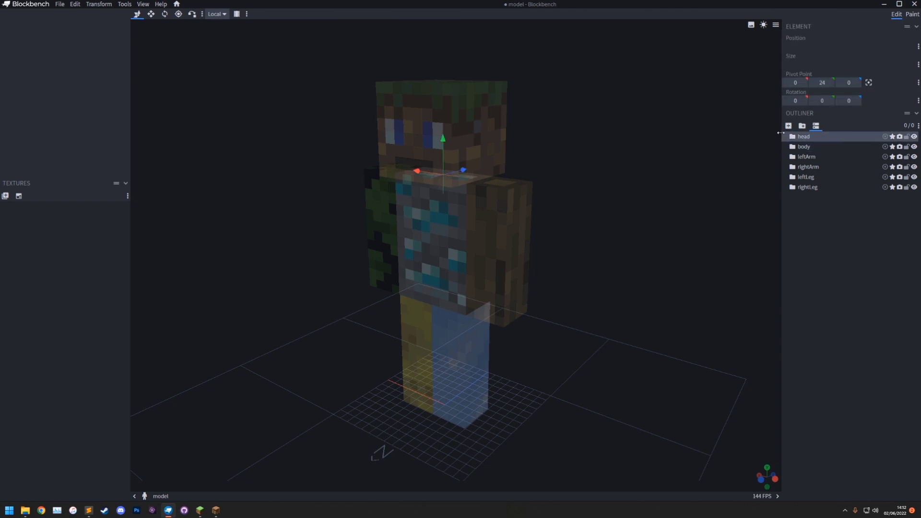
{"action": "left_click", "coordinate": [788, 126]}
{"action": "scroll", "coordinate": [595, 240], "scroll_direction": "up", "scroll_amount": 5}
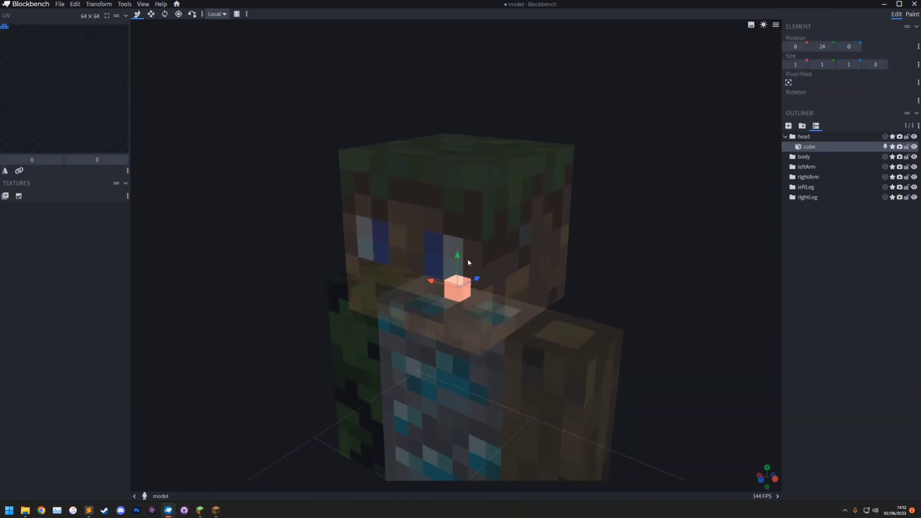
{"action": "left_click_drag", "start_coordinate": [468, 258], "coordinate": [468, 107]}
{"action": "left_click_drag", "start_coordinate": [606, 137], "coordinate": [535, 132]}
{"action": "left_click_drag", "start_coordinate": [412, 121], "coordinate": [336, 124]}
{"action": "left_click_drag", "start_coordinate": [468, 129], "coordinate": [590, 174]}
{"action": "left_click_drag", "start_coordinate": [490, 192], "coordinate": [546, 203]}
{"action": "scroll", "coordinate": [567, 230], "scroll_direction": "up", "scroll_amount": 3}
{"action": "left_click_drag", "start_coordinate": [579, 246], "coordinate": [501, 226]}
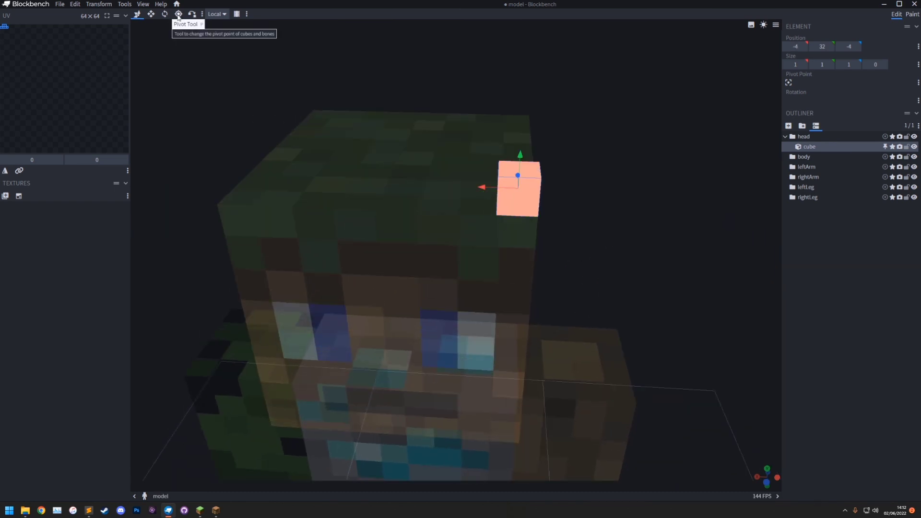
Resize the head cube to 2 × 6 × 2 to form an upright horn.
{"action": "left_click", "coordinate": [150, 14]}
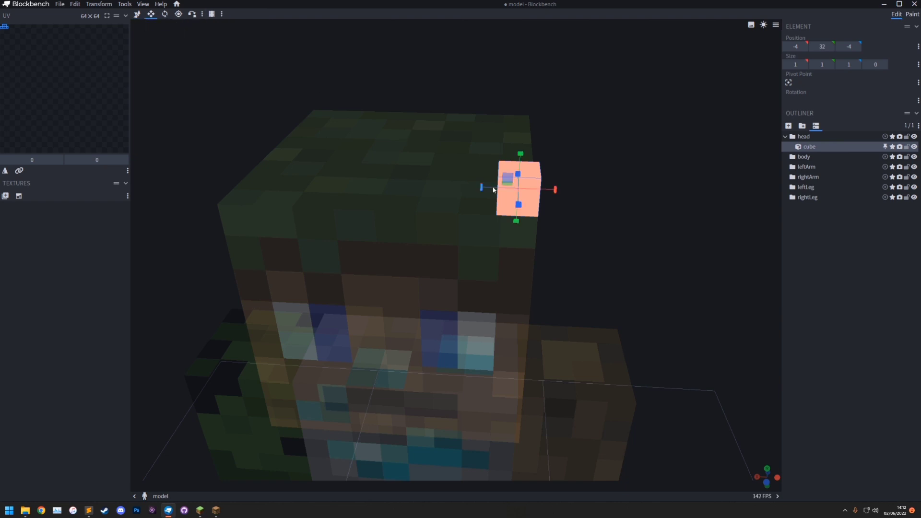
{"action": "left_click_drag", "start_coordinate": [482, 187], "coordinate": [361, 187]}
{"action": "left_click_drag", "start_coordinate": [229, 129], "coordinate": [276, 123]}
{"action": "right_click_drag", "start_coordinate": [276, 123], "coordinate": [429, 207]}
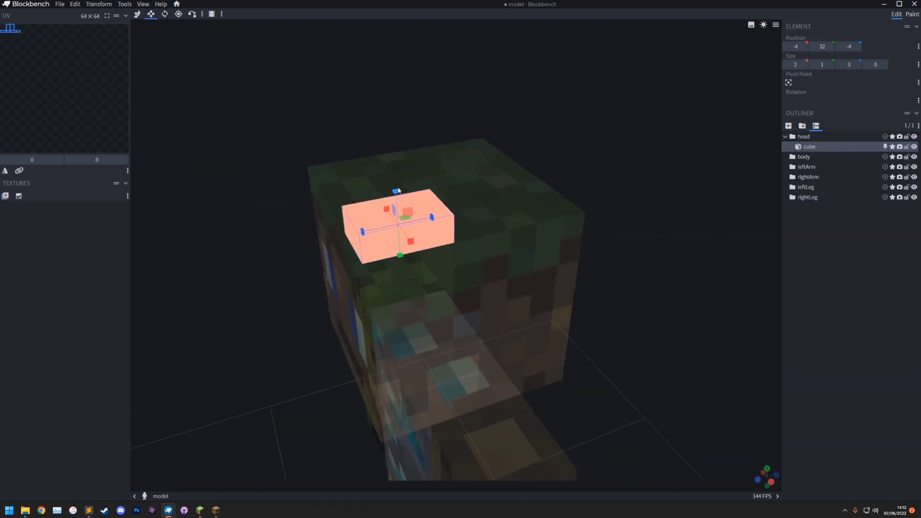
{"action": "left_click_drag", "start_coordinate": [432, 218], "coordinate": [375, 30]}
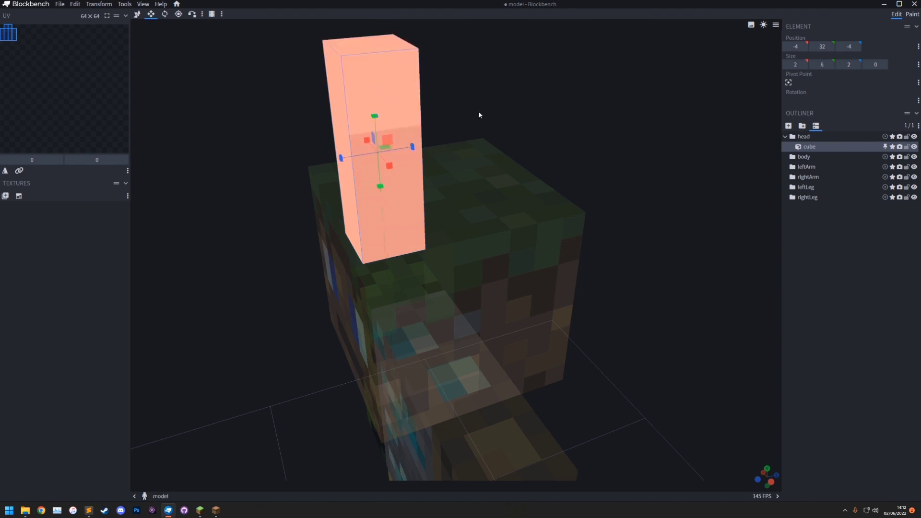
{"action": "scroll", "coordinate": [552, 163], "scroll_direction": "down", "scroll_amount": 5}
{"action": "left_click_drag", "start_coordinate": [599, 192], "coordinate": [660, 166]}
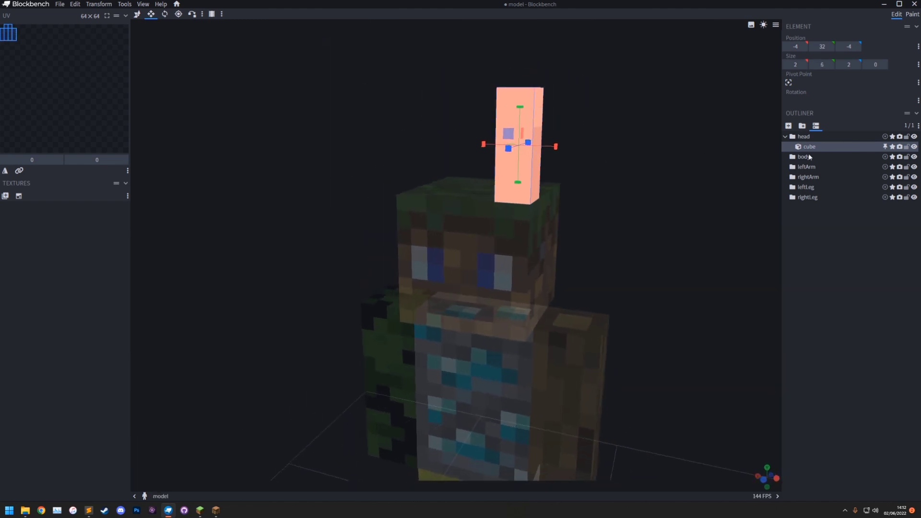
Create a group inside the head group, place the horn cube in it, and name the group left_horn.
{"action": "left_click", "coordinate": [802, 126]}
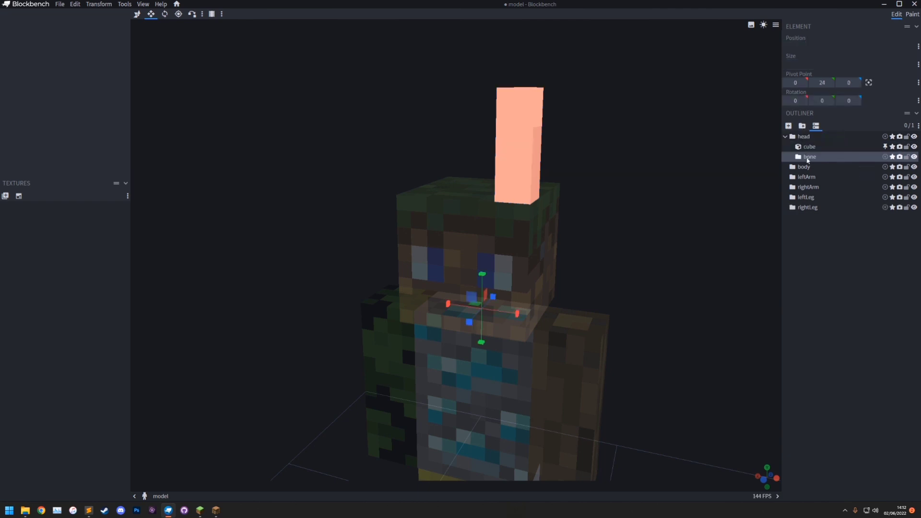
{"action": "left_click_drag", "start_coordinate": [809, 157], "coordinate": [812, 150]}
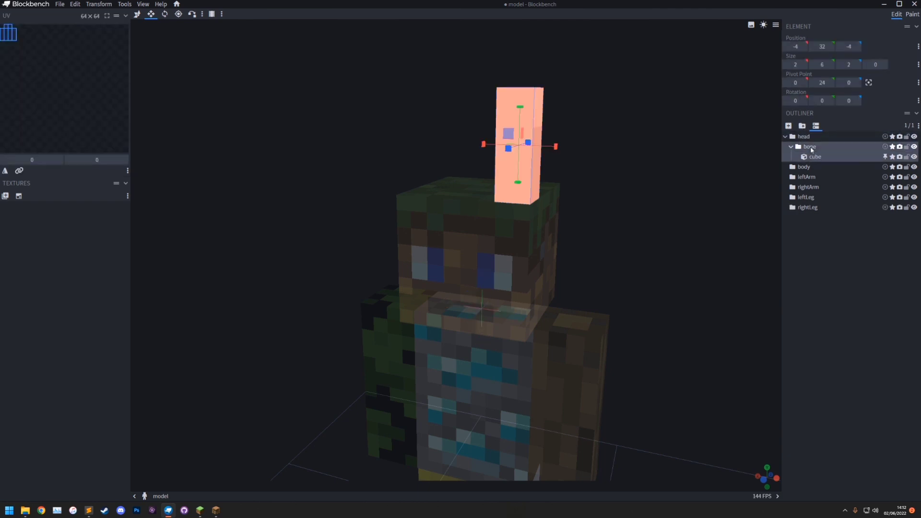
{"action": "double_click", "coordinate": [810, 147]}
{"action": "type", "text": "left_hor"}
Set the left_horn group's pivot point to -2, 32, -2 and rotate the group to -37.5, 0, 40.
{"action": "left_click", "coordinate": [179, 14]}
{"action": "left_click", "coordinate": [868, 83]}
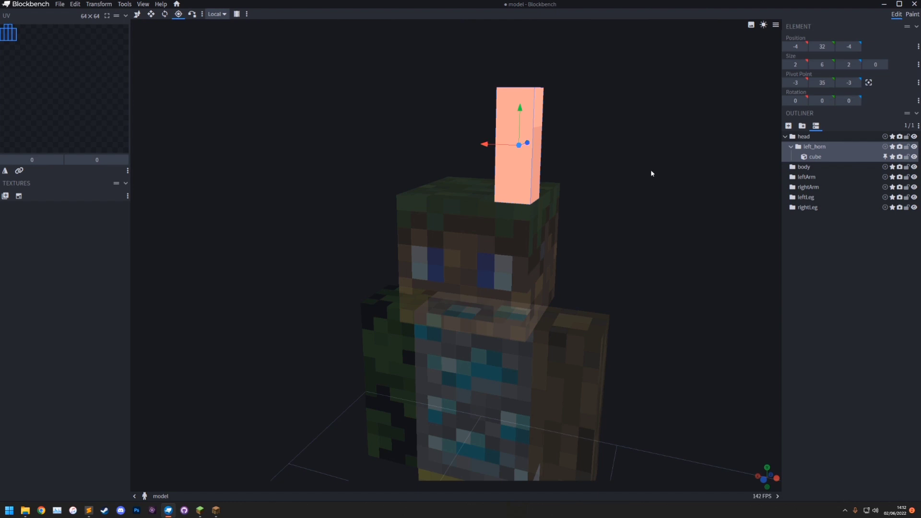
{"action": "scroll", "coordinate": [580, 200], "scroll_direction": "up", "scroll_amount": 3}
{"action": "left_click_drag", "start_coordinate": [414, 110], "coordinate": [416, 201]}
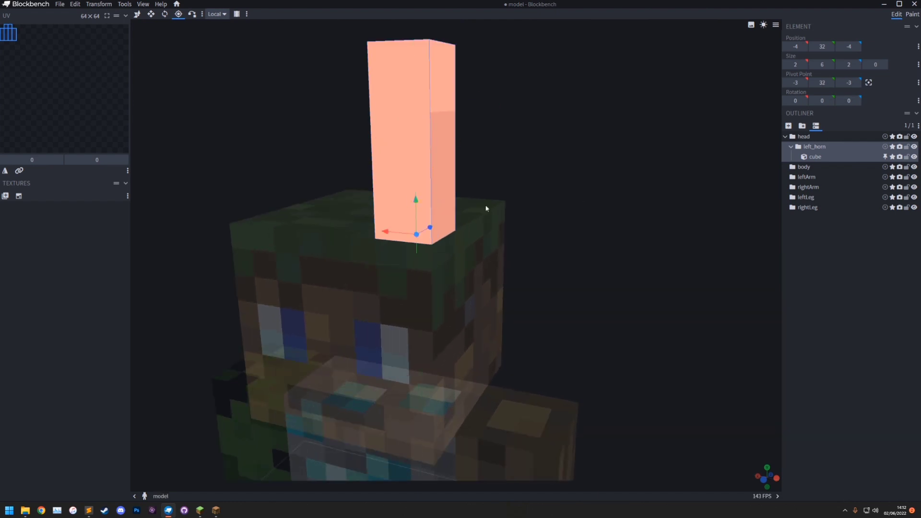
{"action": "left_click_drag", "start_coordinate": [485, 207], "coordinate": [520, 263]}
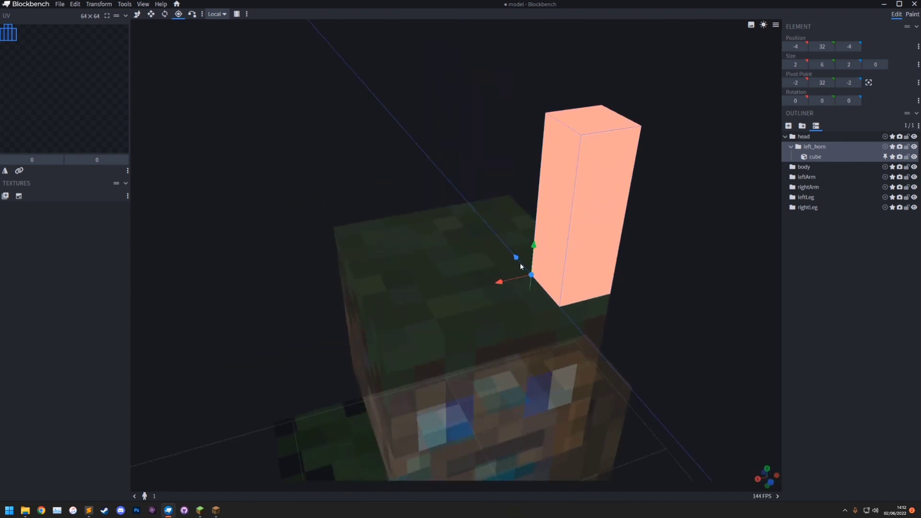
{"action": "left_click", "coordinate": [165, 13]}
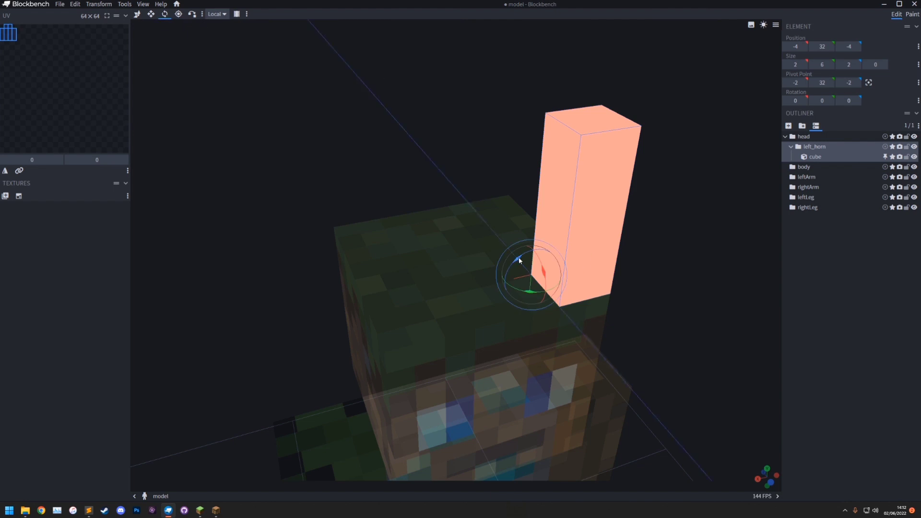
{"action": "left_click_drag", "start_coordinate": [546, 278], "coordinate": [581, 302]}
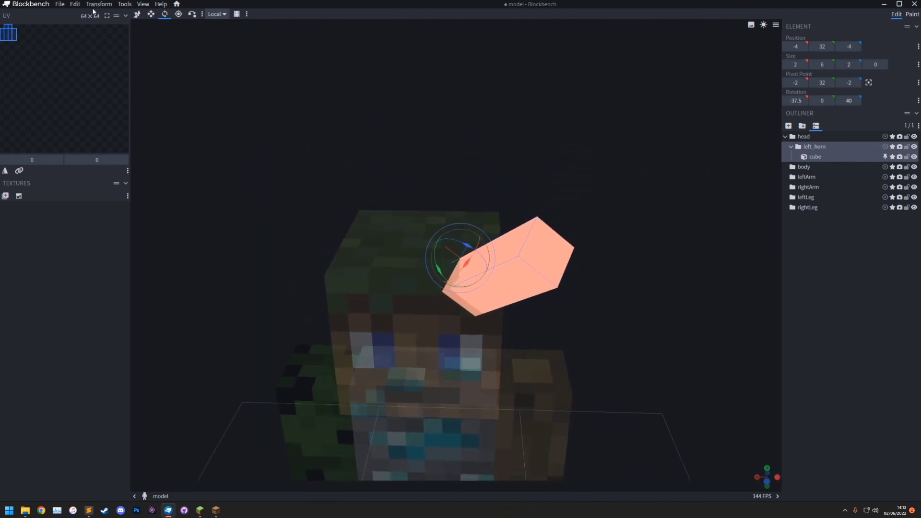
Duplicate the left_horn group and flip the copy along X to form the opposite horn.
{"action": "key", "text": "ctrl+d"}
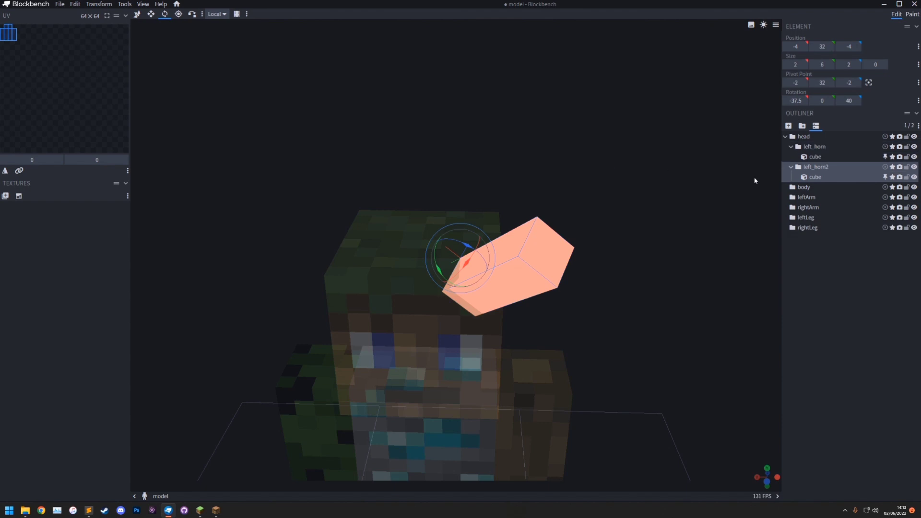
{"action": "left_click", "coordinate": [107, 3]}
{"action": "mouse_move", "coordinate": [105, 36]}
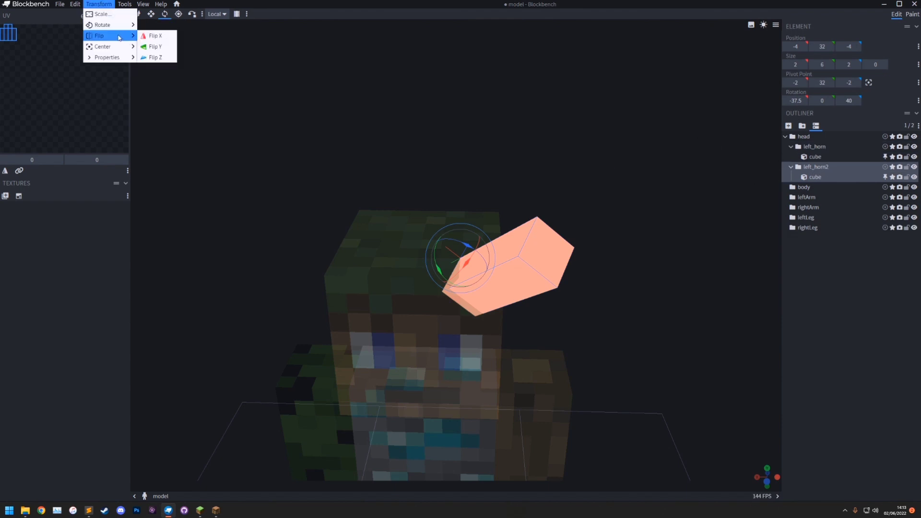
{"action": "left_click", "coordinate": [152, 36]}
{"action": "left_click_drag", "start_coordinate": [681, 194], "coordinate": [710, 109]}
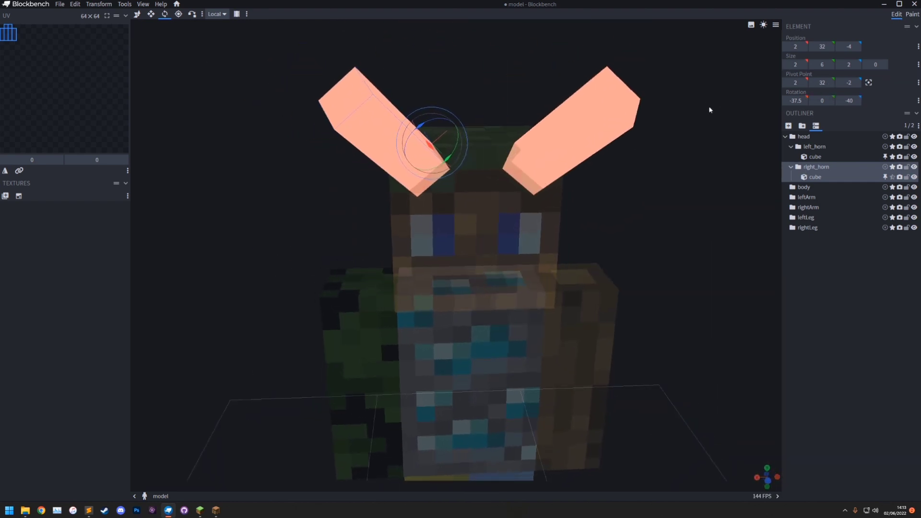
Create a 16x texture template named with the player's username, and widen the UV editor.
{"action": "left_click", "coordinate": [19, 197]}
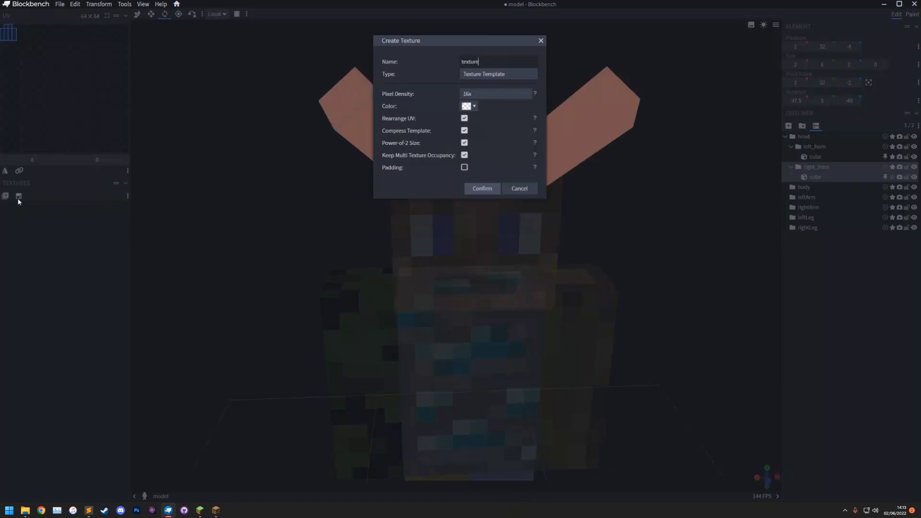
{"action": "left_click", "coordinate": [483, 64]}
{"action": "type", "text": "ewanhowell5195"}
{"action": "left_click_drag", "start_coordinate": [506, 61], "coordinate": [468, 61]}
{"action": "left_click", "coordinate": [480, 189]}
{"action": "left_click_drag", "start_coordinate": [131, 134], "coordinate": [308, 156]}
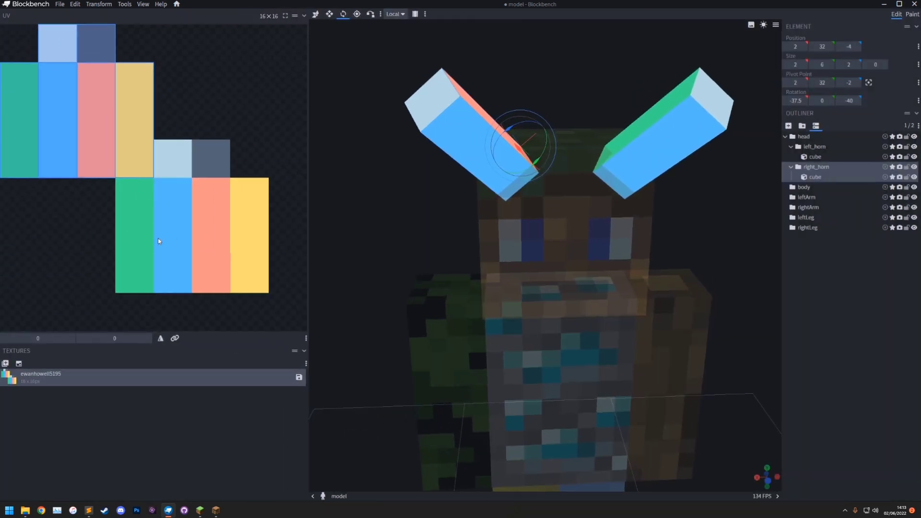
Narrow the UV editor, select the left_horn cube's UV layout, and enable Move Texture with UV.
{"action": "left_click_drag", "start_coordinate": [308, 192], "coordinate": [251, 189]}
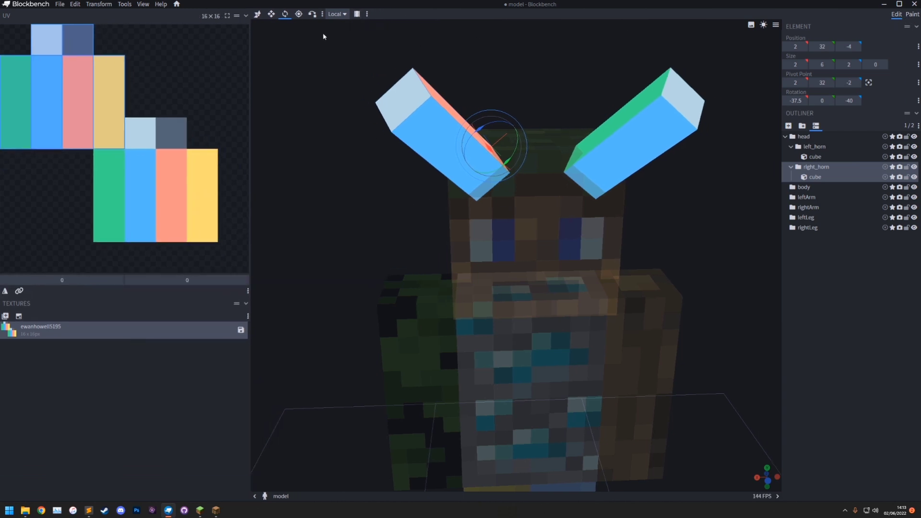
{"action": "left_click", "coordinate": [149, 171]}
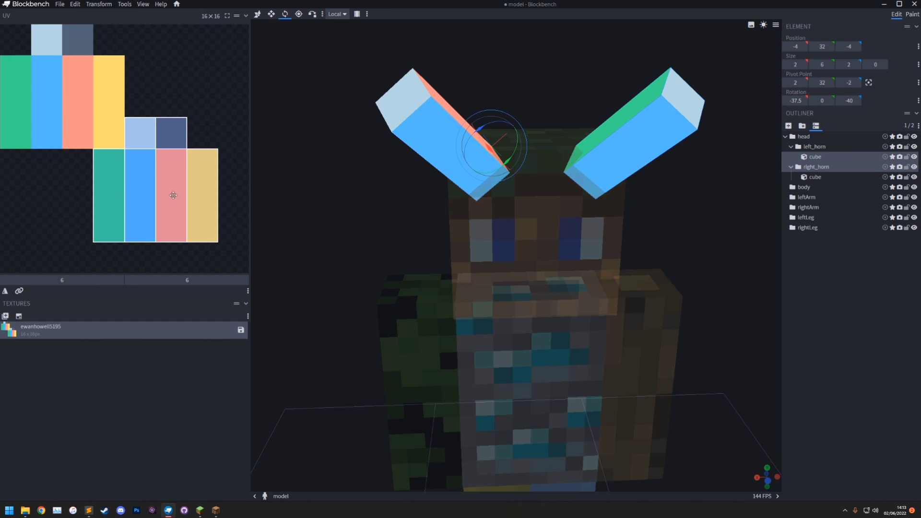
{"action": "left_click", "coordinate": [19, 291]}
Search the UV toolbar's customization options for "move" and close the dialog without adding anything.
{"action": "left_click", "coordinate": [248, 291]}
{"action": "left_click", "coordinate": [271, 301]}
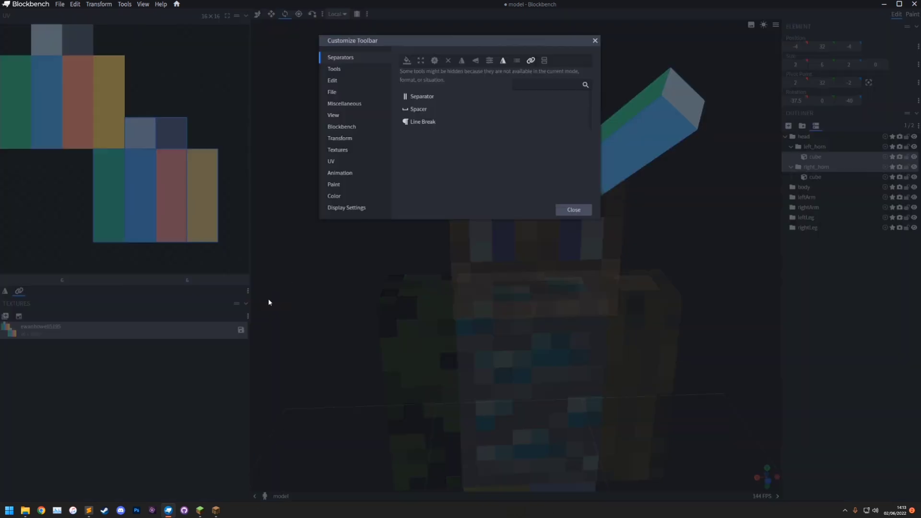
{"action": "type", "text": "move"}
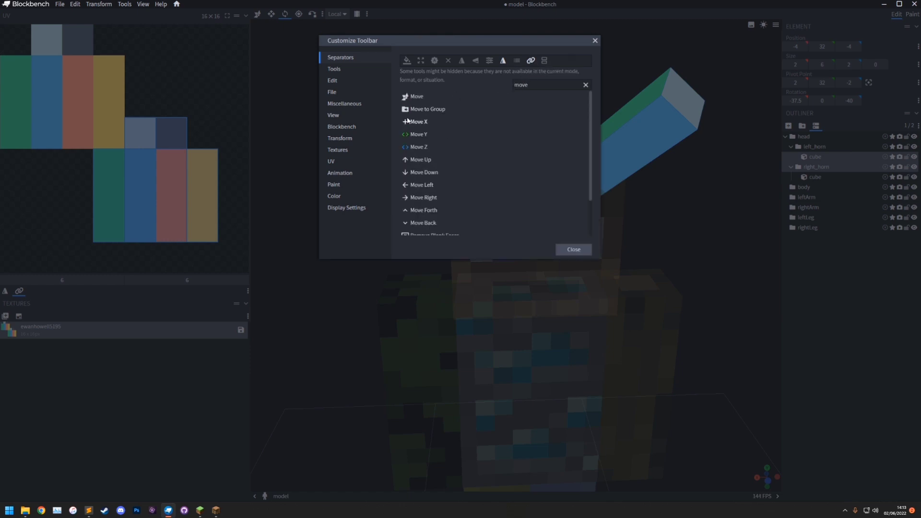
{"action": "left_click", "coordinate": [586, 85]}
{"action": "left_click", "coordinate": [595, 40]}
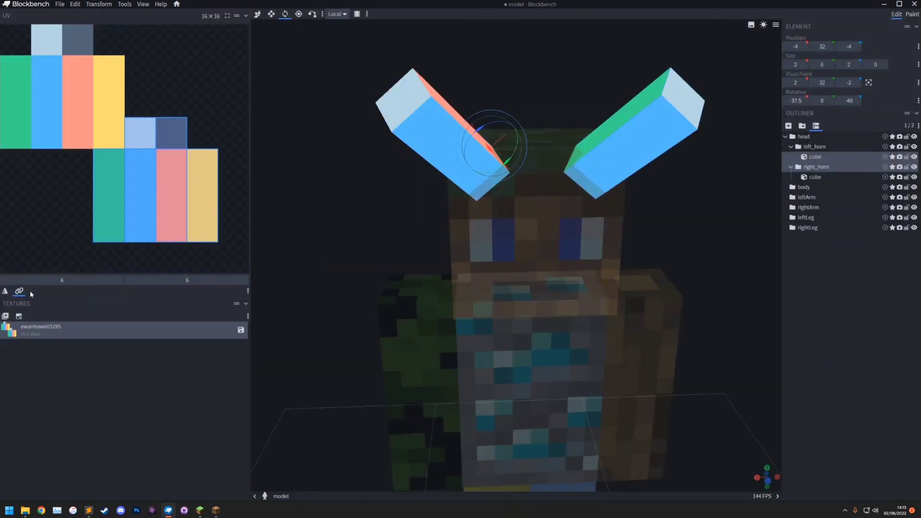
Move the left_horn cube's UV layout to 8, 0, beside the right_horn cube's layout.
{"action": "left_click_drag", "start_coordinate": [202, 206], "coordinate": [233, 112]}
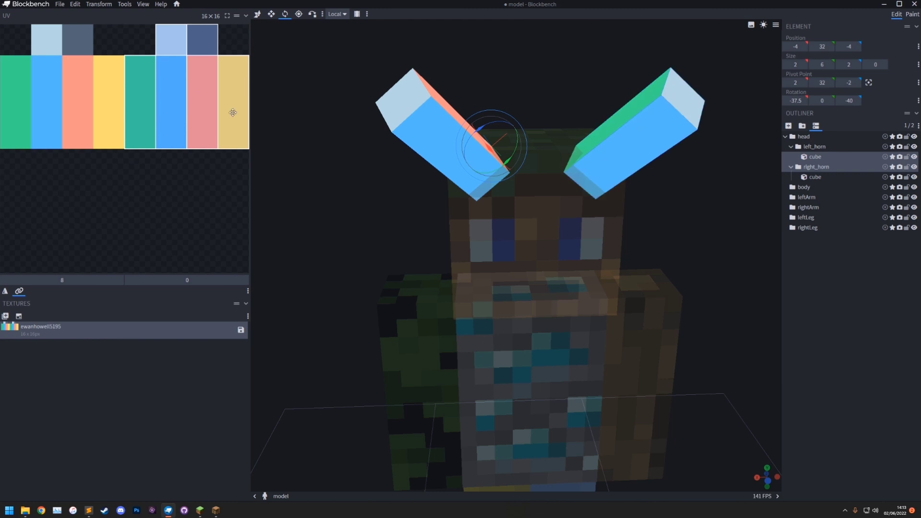
Switch to Paint mode and enable Mirror Painting.
{"action": "left_click", "coordinate": [912, 14]}
{"action": "mouse_move", "coordinate": [719, 96]}
{"action": "left_mouse_down"}
{"action": "mouse_move", "coordinate": [649, 120]}
{"action": "mouse_move", "coordinate": [393, 114]}
{"action": "mouse_move", "coordinate": [630, 131]}
{"action": "mouse_move", "coordinate": [571, 123]}
{"action": "left_mouse_up"}
{"action": "left_click_drag", "start_coordinate": [720, 94], "coordinate": [652, 120]}
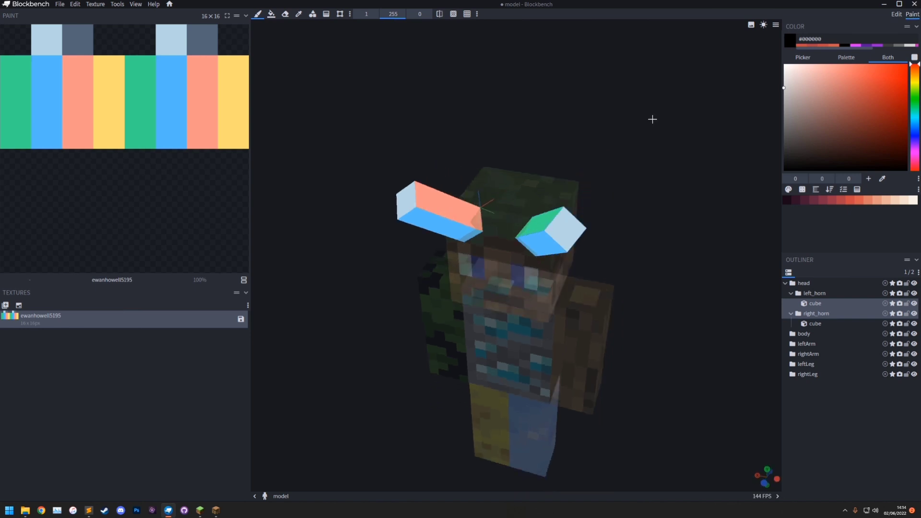
{"action": "scroll", "coordinate": [652, 119], "scroll_direction": "up", "scroll_amount": 8}
{"action": "left_click_drag", "start_coordinate": [282, 74], "coordinate": [380, 76]}
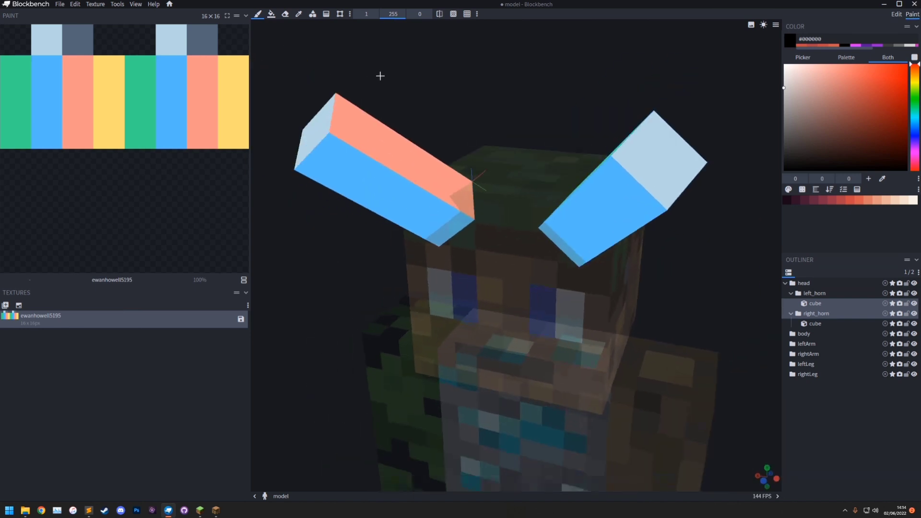
{"action": "left_click", "coordinate": [439, 14]}
Paint both horns in jagged bands of palette shades, from dark red at the base to light orange (#d36d65) at the tips.
{"action": "left_click_drag", "start_coordinate": [549, 107], "coordinate": [521, 84]}
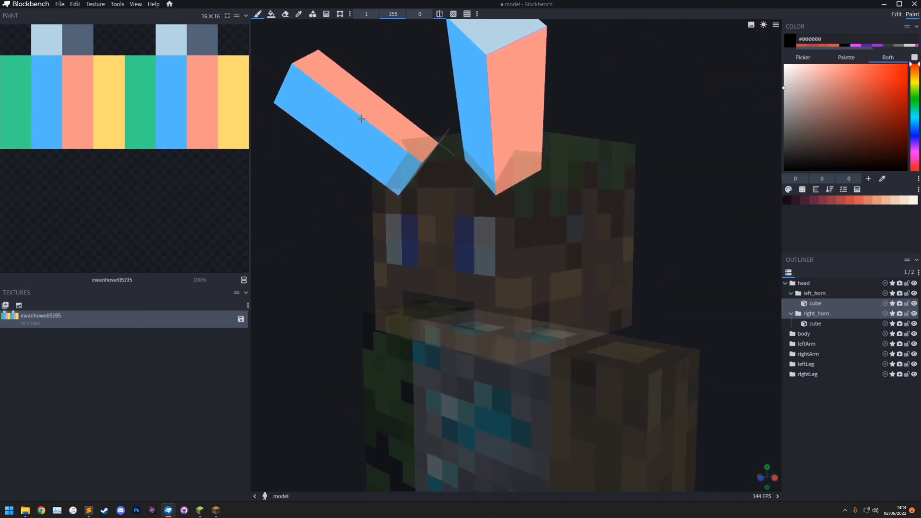
{"action": "left_click_drag", "start_coordinate": [715, 128], "coordinate": [671, 208]}
{"action": "left_click", "coordinate": [852, 202]}
{"action": "scroll", "coordinate": [579, 260], "scroll_direction": "up", "scroll_amount": 4}
{"action": "mouse_move", "coordinate": [578, 260]}
{"action": "left_mouse_down"}
{"action": "mouse_move", "coordinate": [571, 240]}
{"action": "mouse_move", "coordinate": [607, 216]}
{"action": "mouse_move", "coordinate": [595, 57]}
{"action": "left_mouse_up"}
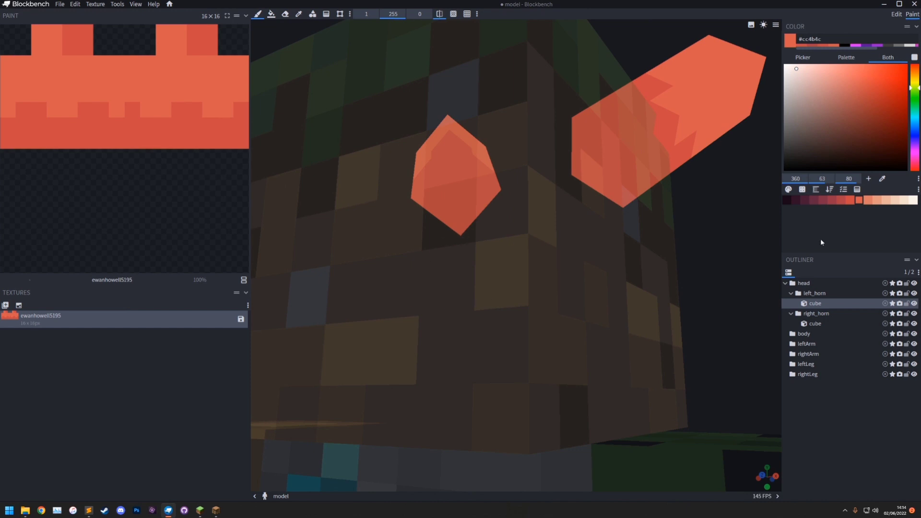
{"action": "left_click", "coordinate": [842, 202]}
{"action": "left_click_drag", "start_coordinate": [434, 196], "coordinate": [473, 202]}
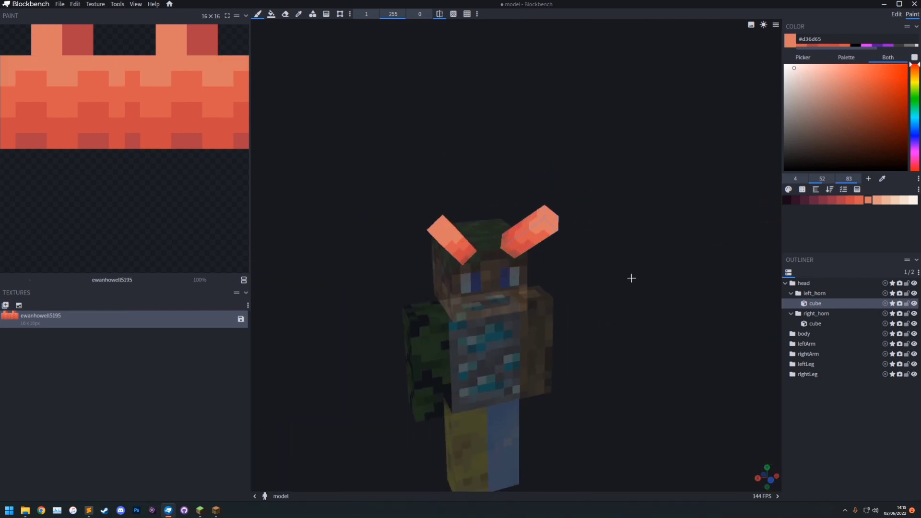
{"action": "scroll", "coordinate": [592, 275], "scroll_direction": "up", "scroll_amount": 3}
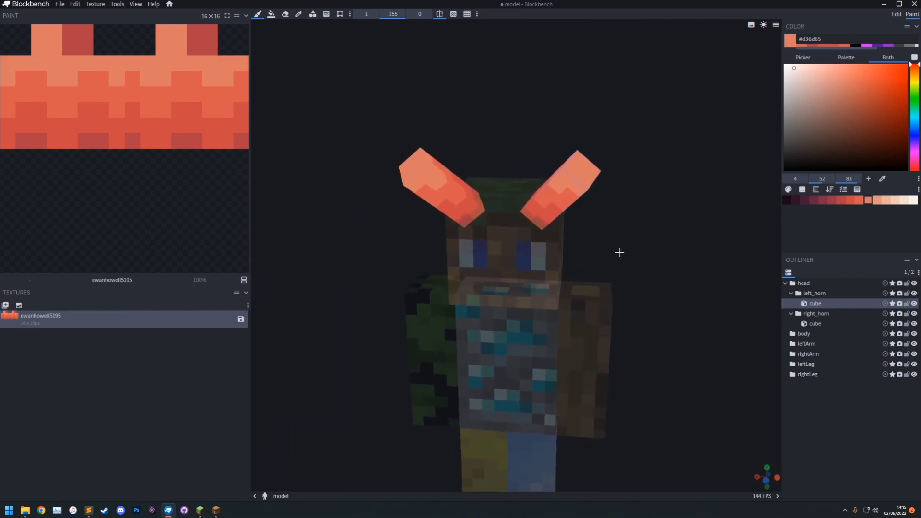
Start saving the horn texture and browse to the .minecraft/playermodels/items/test folder.
{"action": "left_click", "coordinate": [241, 320]}
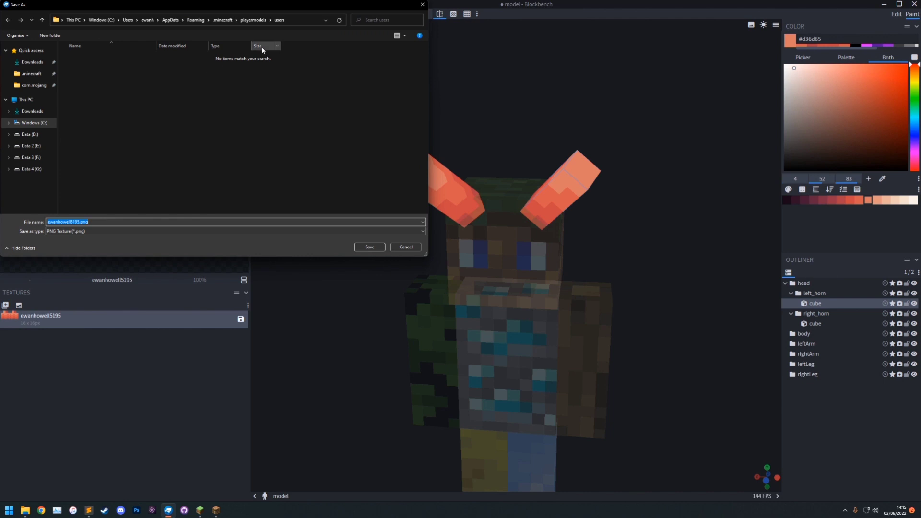
{"action": "left_click", "coordinate": [257, 35]}
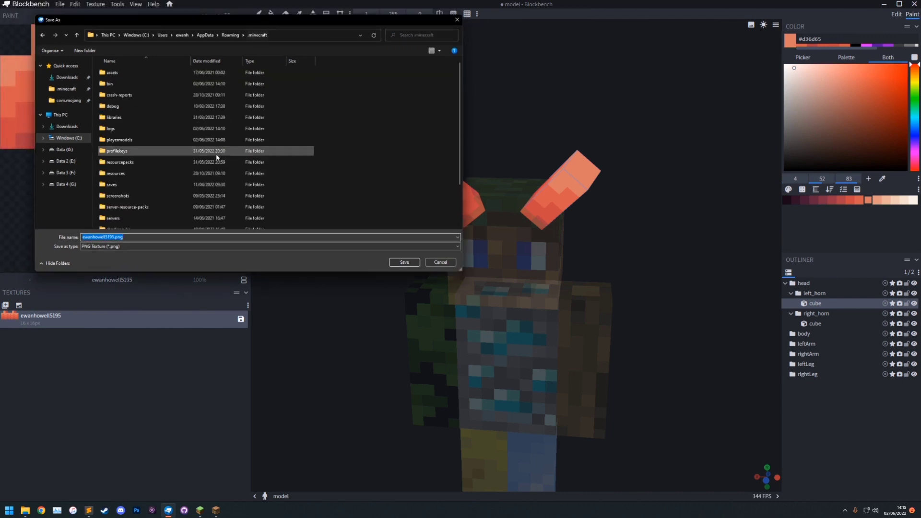
{"action": "double_click", "coordinate": [122, 140]}
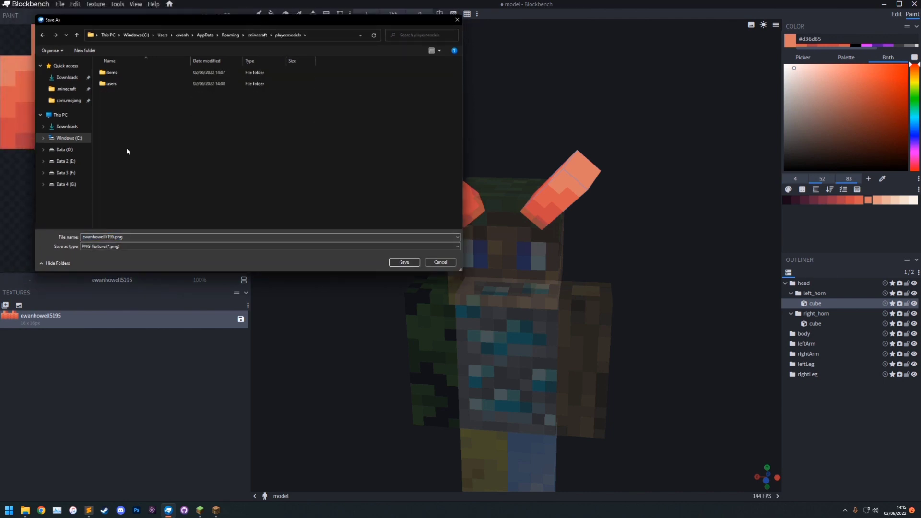
{"action": "double_click", "coordinate": [111, 73]}
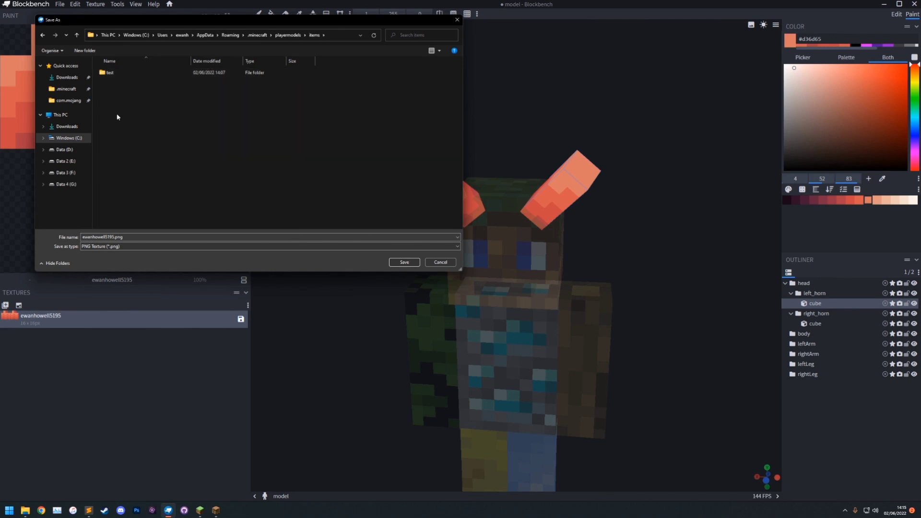
{"action": "double_click", "coordinate": [111, 74]}
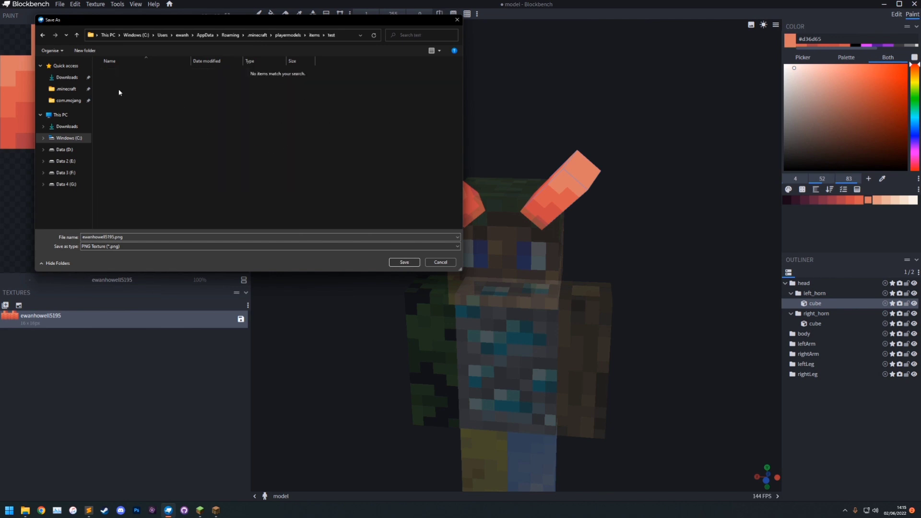
Create a folder named users inside items/test and open it.
{"action": "left_click", "coordinate": [85, 51]}
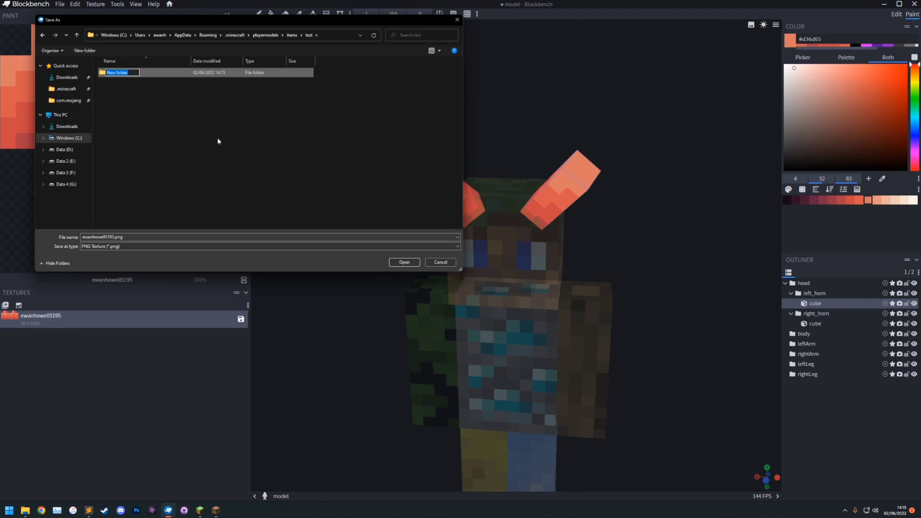
{"action": "type", "text": "users"}
{"action": "key", "text": "Return"}
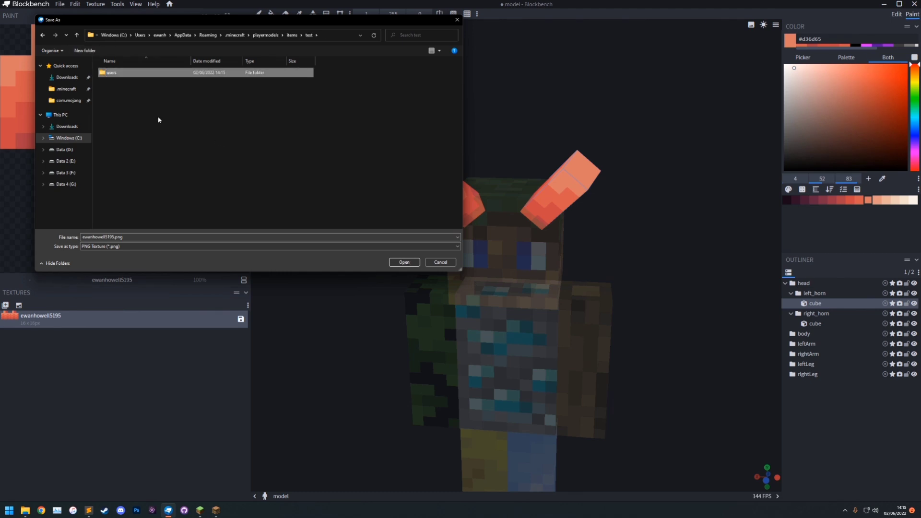
{"action": "double_click", "coordinate": [115, 73]}
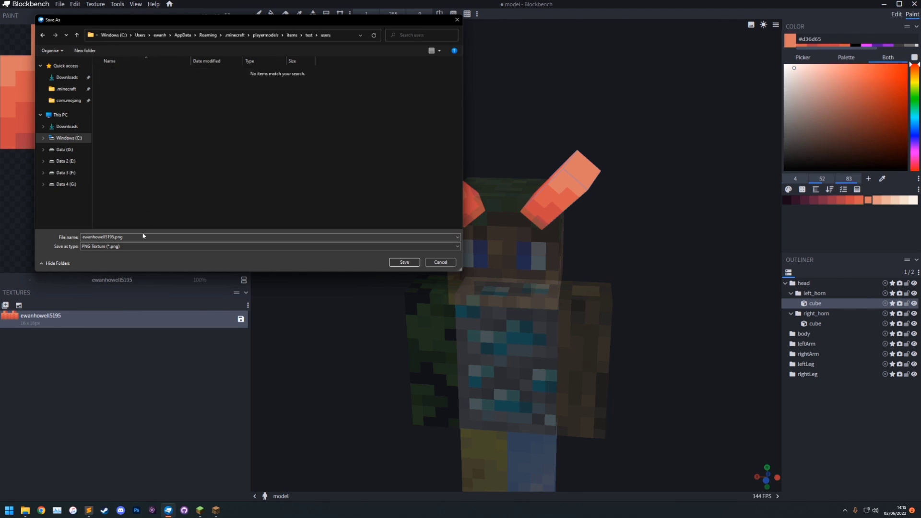
Save the horn texture in the new users folder as a PNG named with the player's username.
{"action": "left_click", "coordinate": [83, 238]}
{"action": "left_click", "coordinate": [113, 237]}
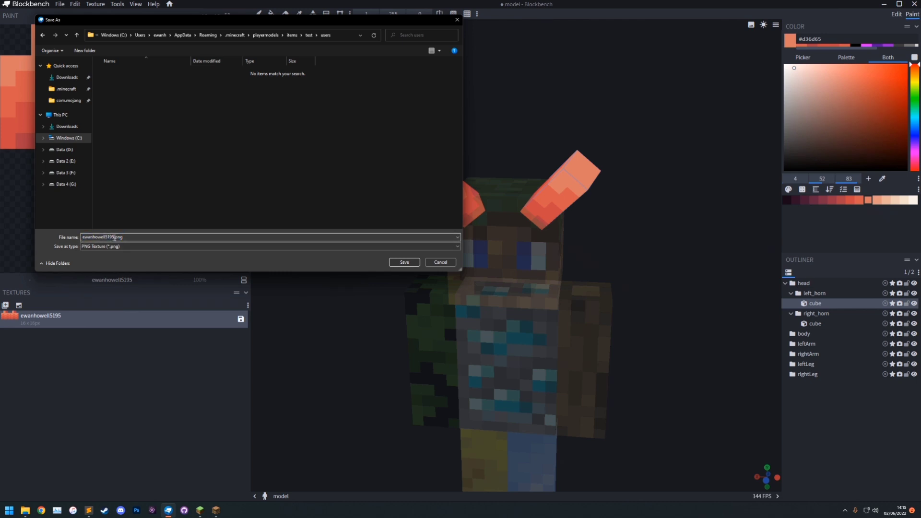
{"action": "left_click_drag", "start_coordinate": [115, 237], "coordinate": [82, 236]}
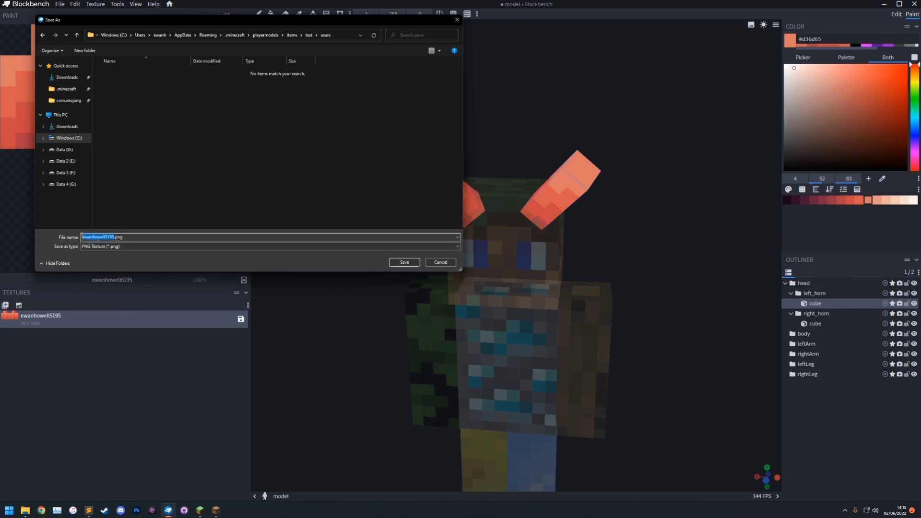
{"action": "left_click", "coordinate": [405, 262]}
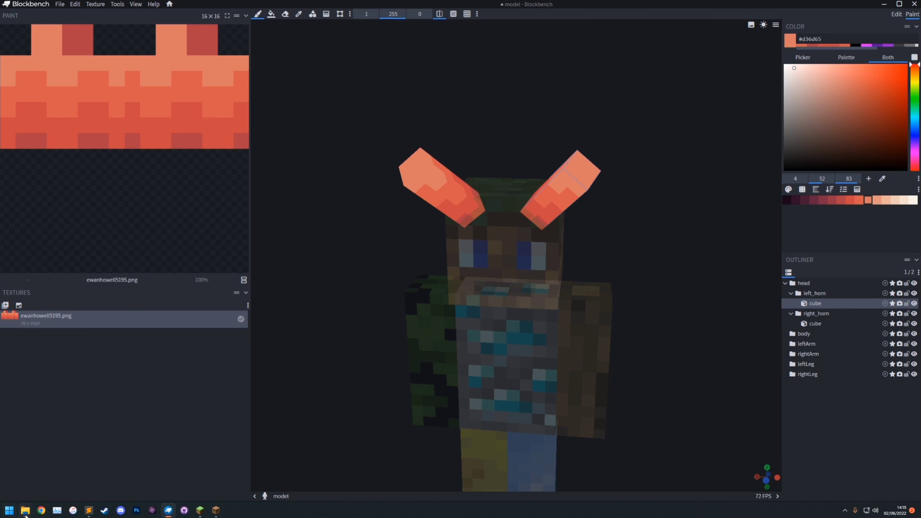
Switch to File Explorer and examine the saved texture in the items/test/users folder.
{"action": "mouse_move", "coordinate": [25, 510]}
{"action": "left_click", "coordinate": [153, 475]}
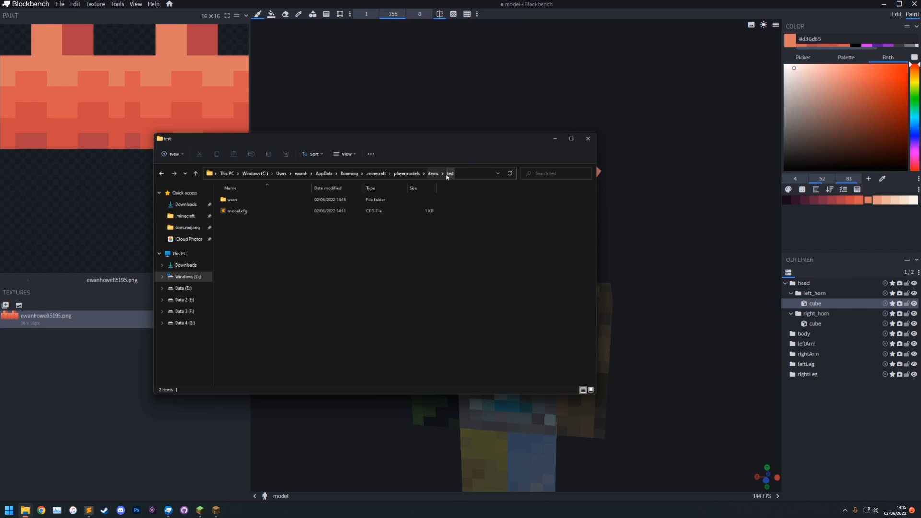
{"action": "double_click", "coordinate": [243, 201]}
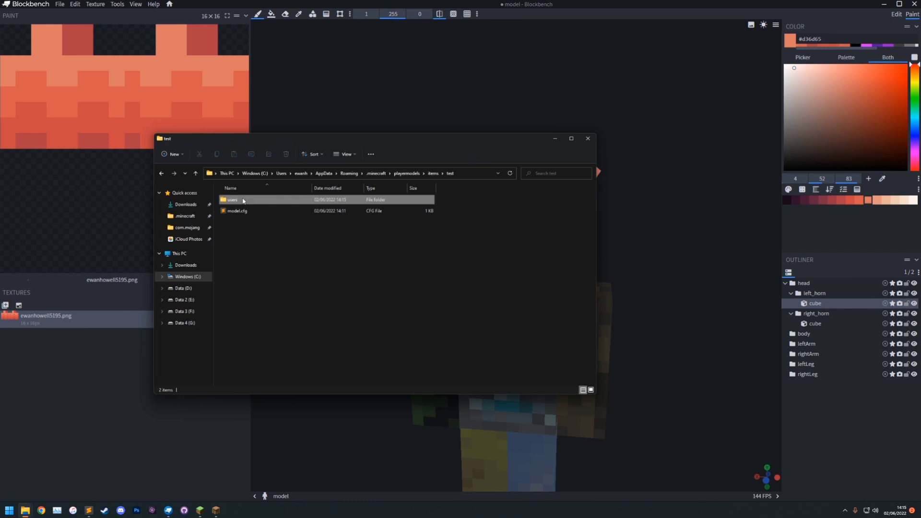
{"action": "left_click_drag", "start_coordinate": [298, 259], "coordinate": [220, 218]}
{"action": "left_click", "coordinate": [301, 251]}
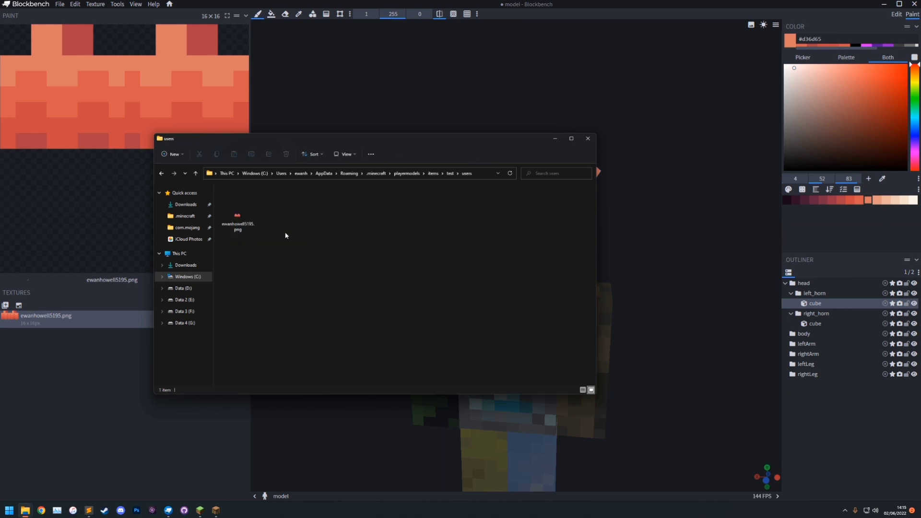
{"action": "left_click_drag", "start_coordinate": [359, 147], "coordinate": [476, 173]}
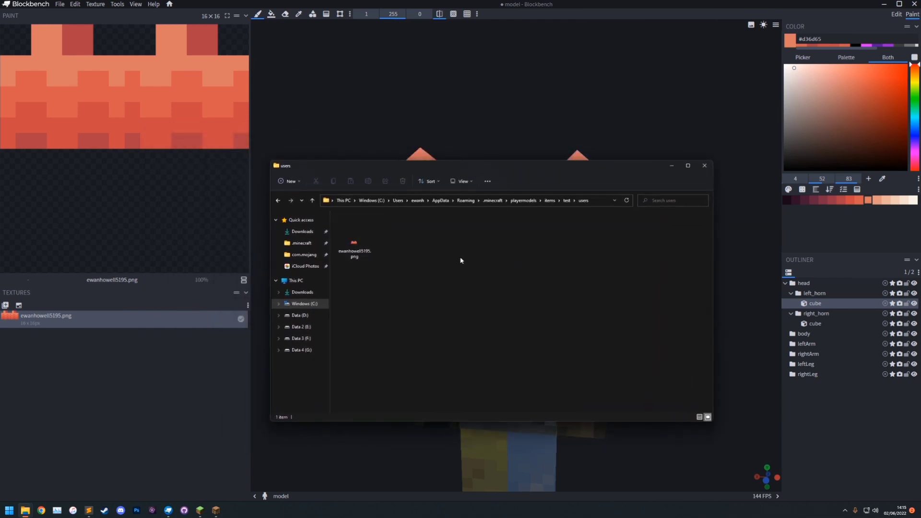
Examine the playermodels/users folder, and return to items/test/users to check the texture file's location and name.
{"action": "left_click", "coordinate": [524, 200]}
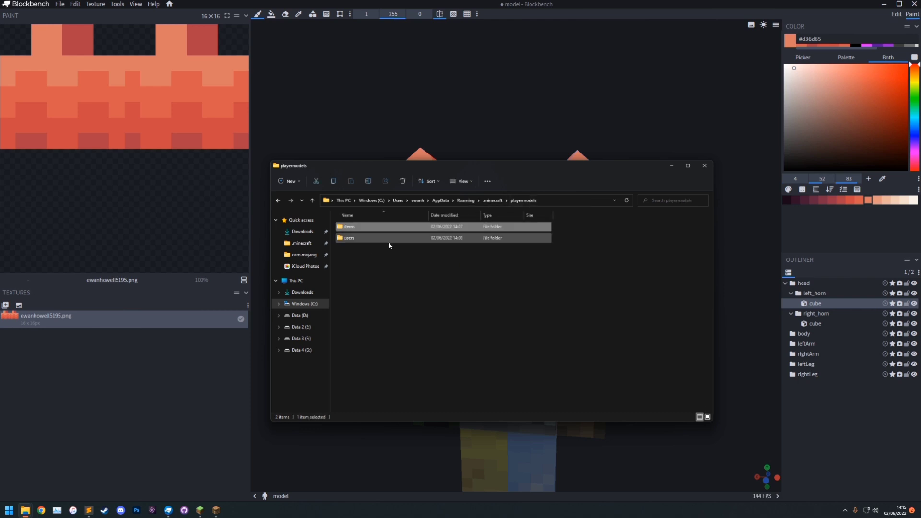
{"action": "double_click", "coordinate": [388, 242]}
{"action": "left_click_drag", "start_coordinate": [358, 248], "coordinate": [423, 233]}
{"action": "left_click", "coordinate": [515, 202]}
{"action": "double_click", "coordinate": [361, 230]}
{"action": "double_click", "coordinate": [360, 230]}
{"action": "left_click", "coordinate": [359, 230]}
{"action": "double_click", "coordinate": [361, 233]}
{"action": "left_click_drag", "start_coordinate": [360, 292], "coordinate": [373, 269]}
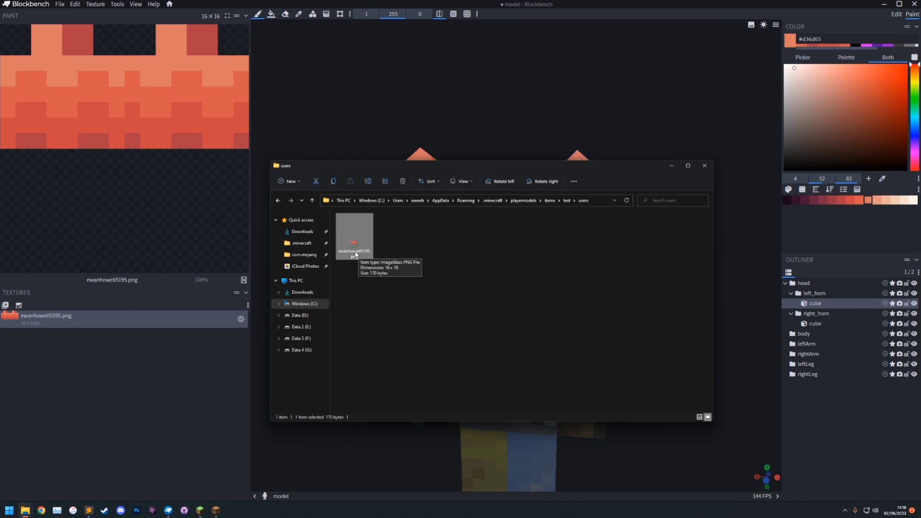
{"action": "left_click", "coordinate": [452, 257]}
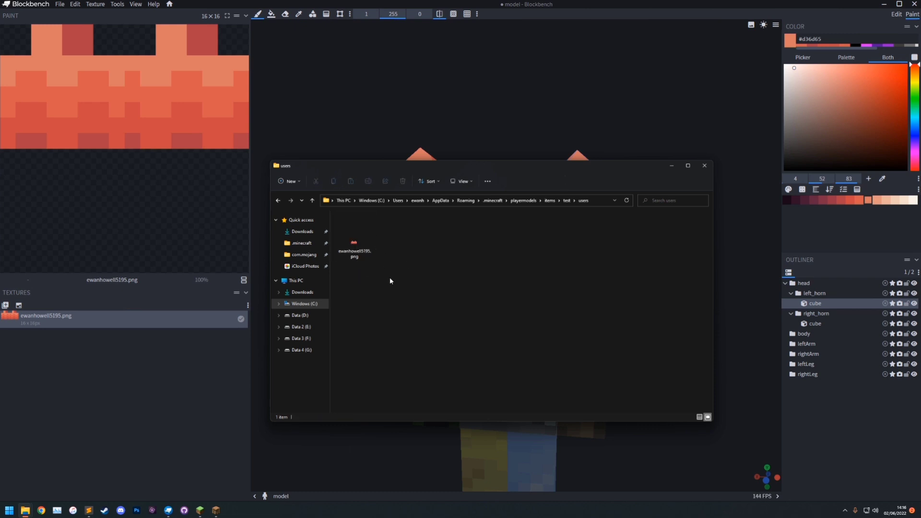
Return to Blockbench and save the horned player model to its existing model.cfg file.
{"action": "right_click", "coordinate": [346, 82]}
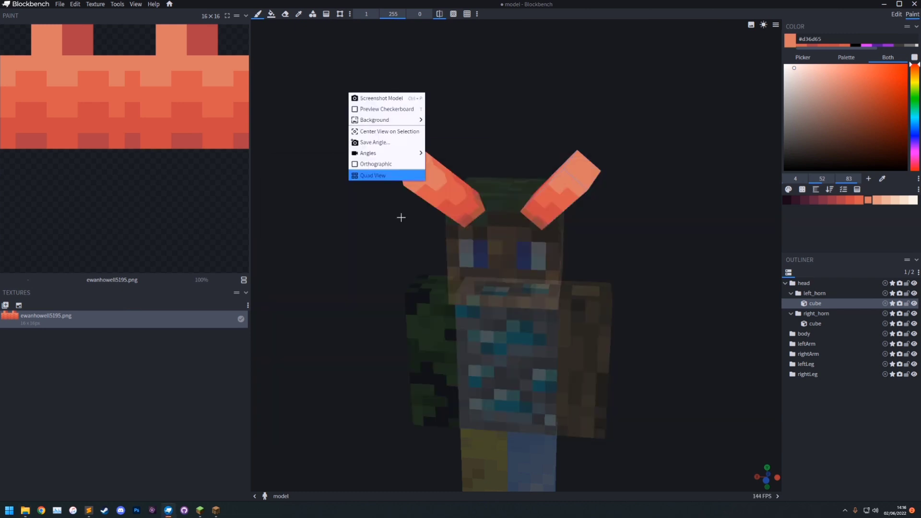
{"action": "left_click_drag", "start_coordinate": [373, 189], "coordinate": [593, 179]}
{"action": "key", "text": "ctrl+s"}
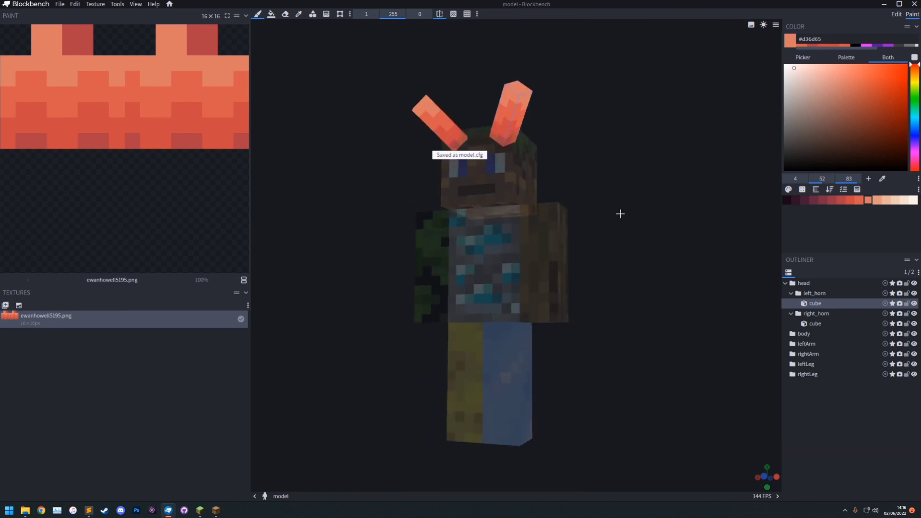
{"action": "left_click_drag", "start_coordinate": [619, 214], "coordinate": [621, 251]}
{"action": "right_click_drag", "start_coordinate": [621, 222], "coordinate": [606, 258]}
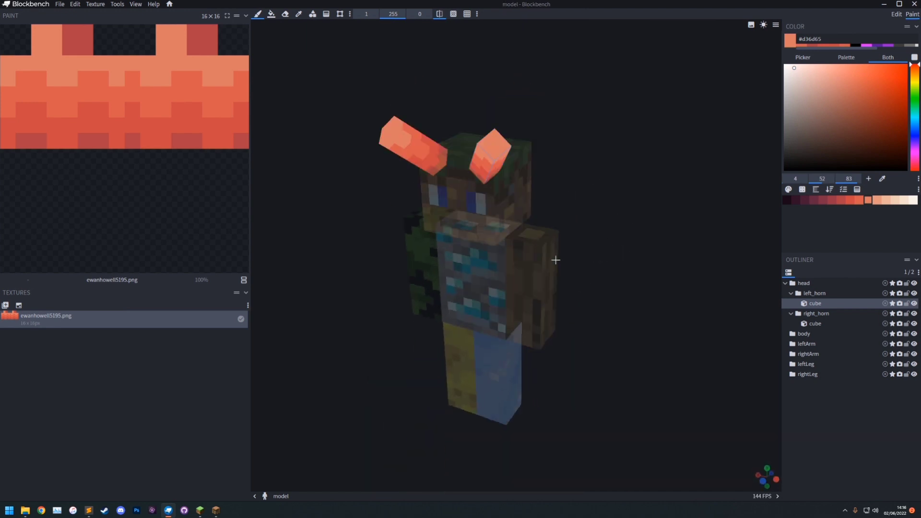
Look over the export options for the OptiFine player model and its config without exporting.
{"action": "left_click", "coordinate": [60, 5]}
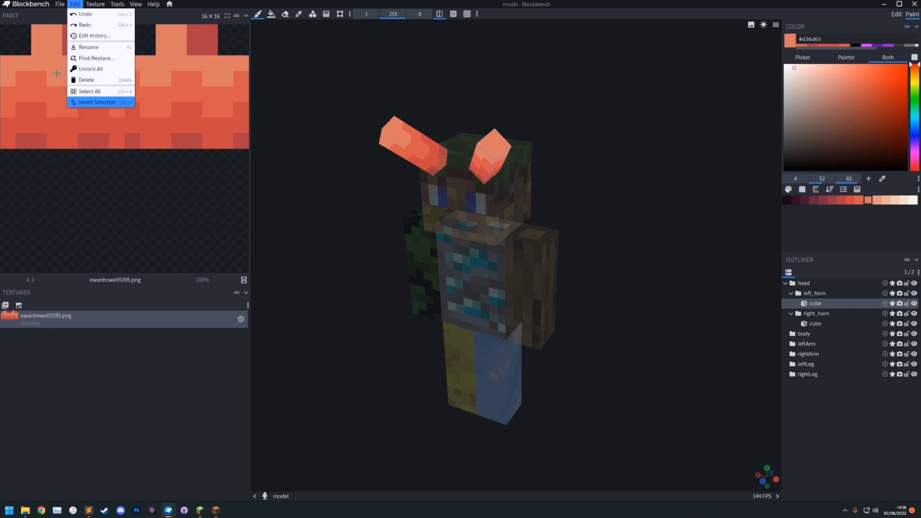
{"action": "mouse_move", "coordinate": [120, 136]}
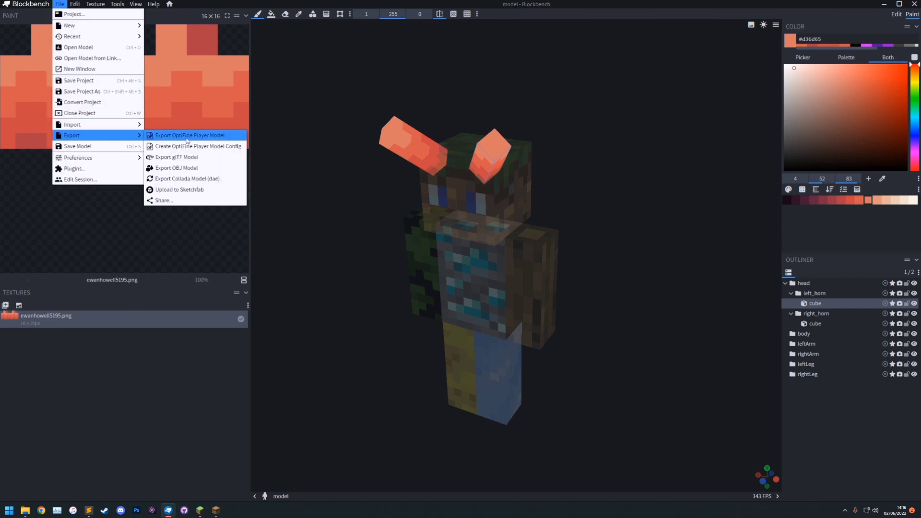
{"action": "left_click_drag", "start_coordinate": [359, 195], "coordinate": [354, 206]}
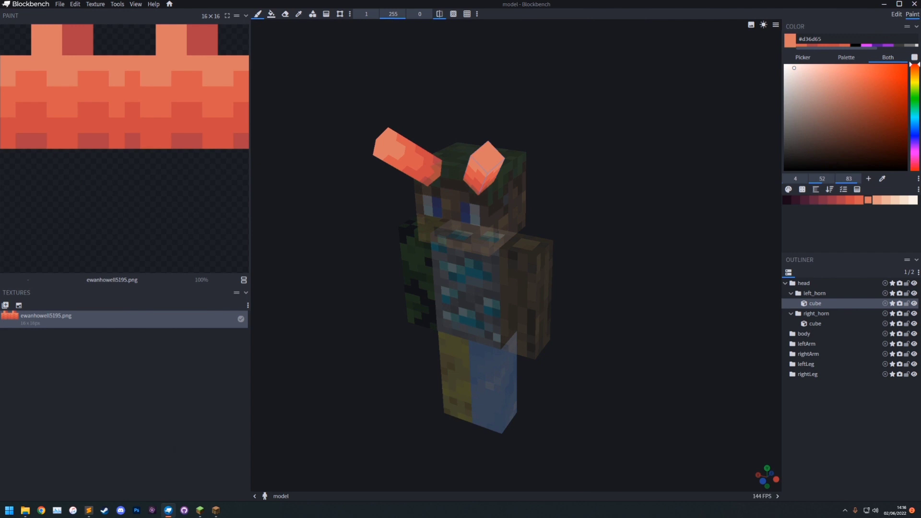
Switch to Minecraft and resume the singleplayer game.
{"action": "left_click", "coordinate": [216, 510]}
{"action": "key", "text": "Escape"}
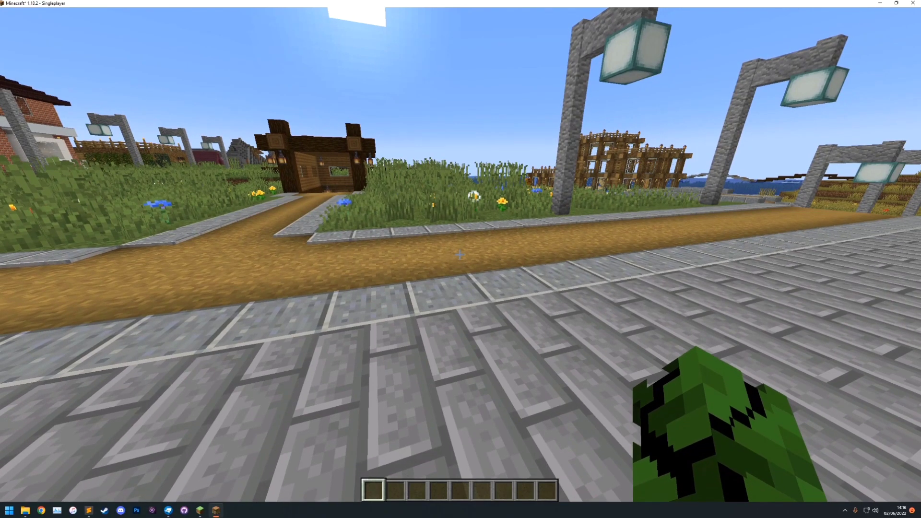
Inspect the horned player model in front-facing third-person view while walking and jumping around, and return to first-person view.
{"action": "key", "text": "F5"}
{"action": "key", "text": "F5"}
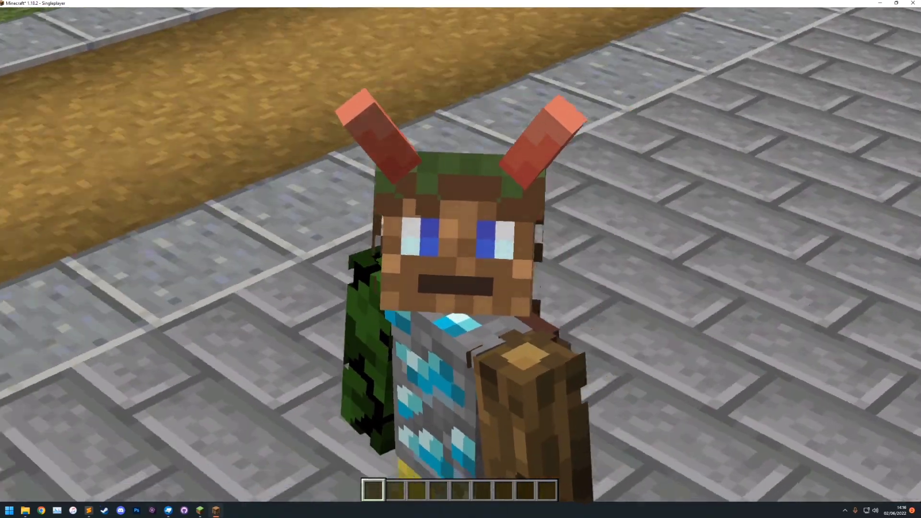
{"action": "key", "text": "w"}
{"action": "key", "text": "space"}
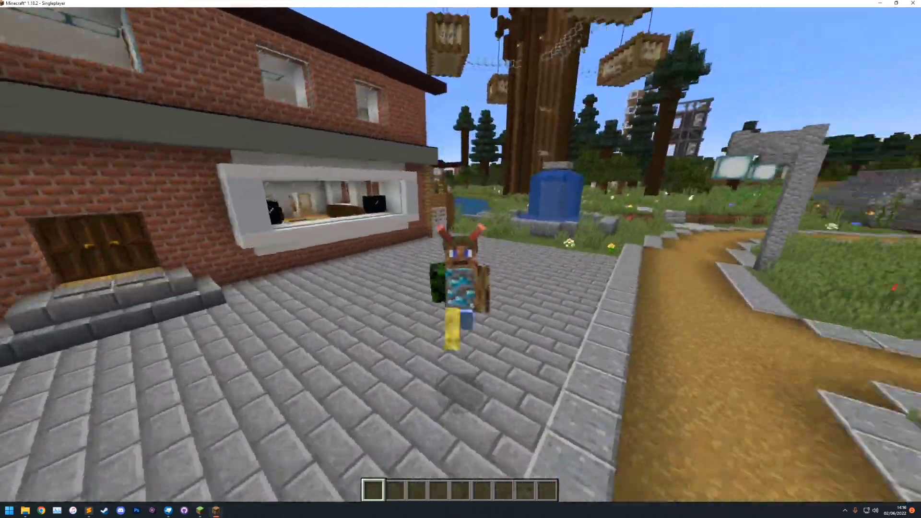
{"action": "key", "text": "space"}
{"action": "key", "text": "space"}
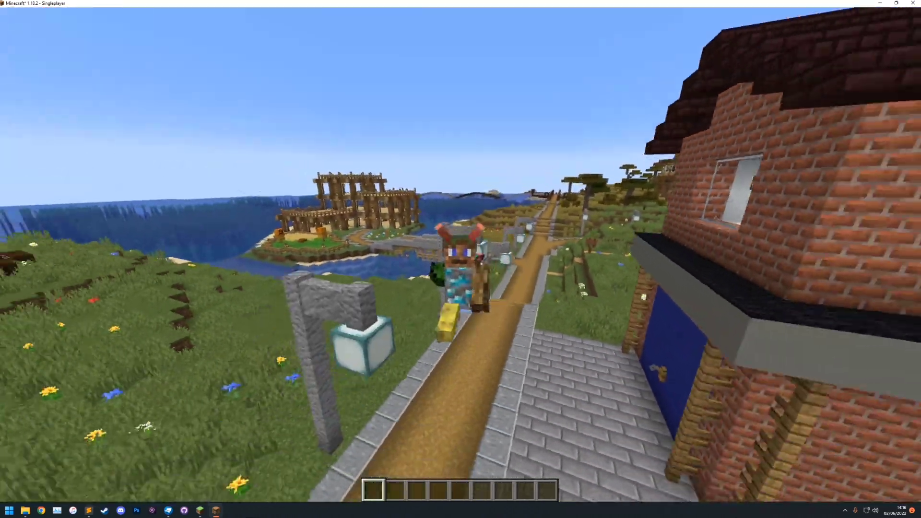
{"action": "key", "text": "w"}
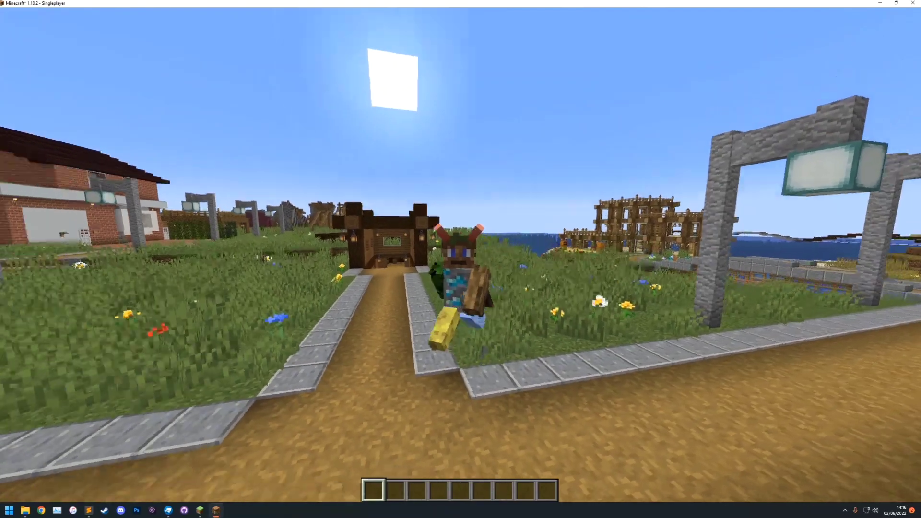
{"action": "key", "text": "w"}
{"action": "key", "text": "space"}
{"action": "key", "text": "space"}
{"action": "key", "text": "w"}
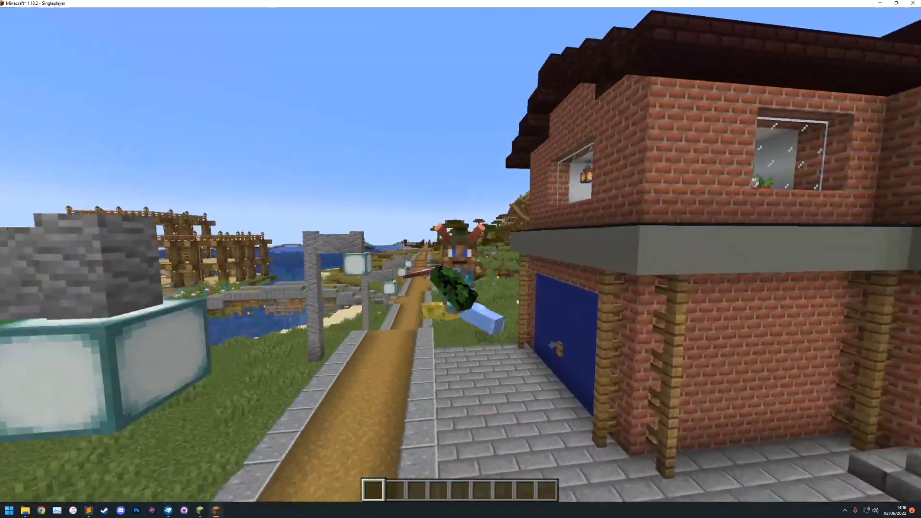
{"action": "key", "text": "F5"}
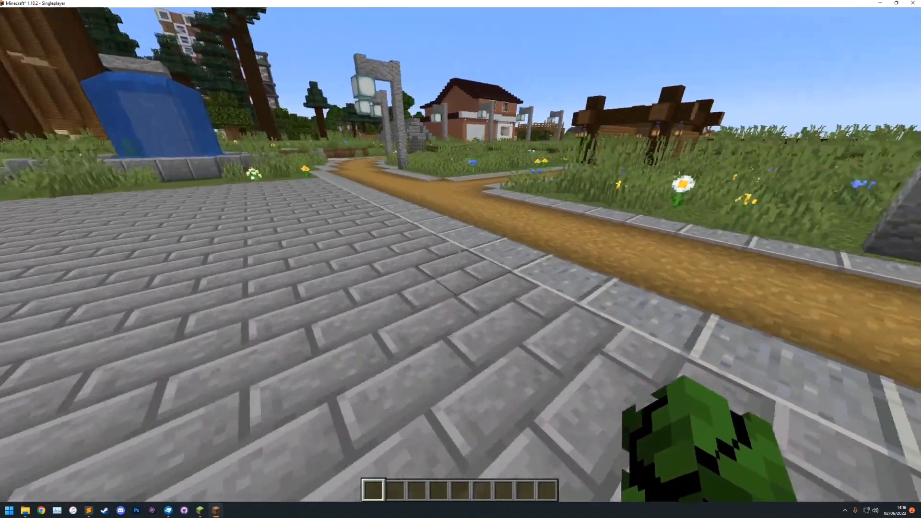
{"action": "key", "text": "w"}
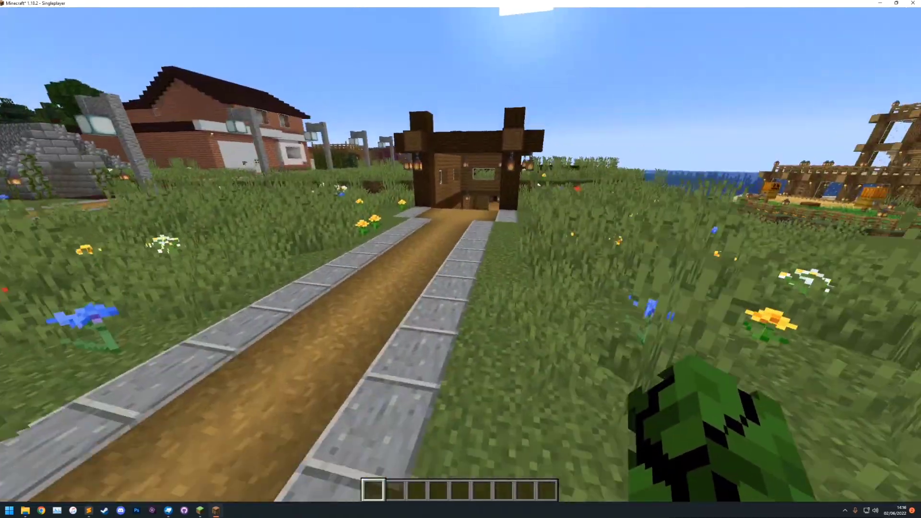
{"action": "key", "text": "w"}
Pause the Minecraft game and switch back to Blockbench to view the whole horned player model.
{"action": "key", "text": "Escape"}
{"action": "left_click", "coordinate": [169, 512]}
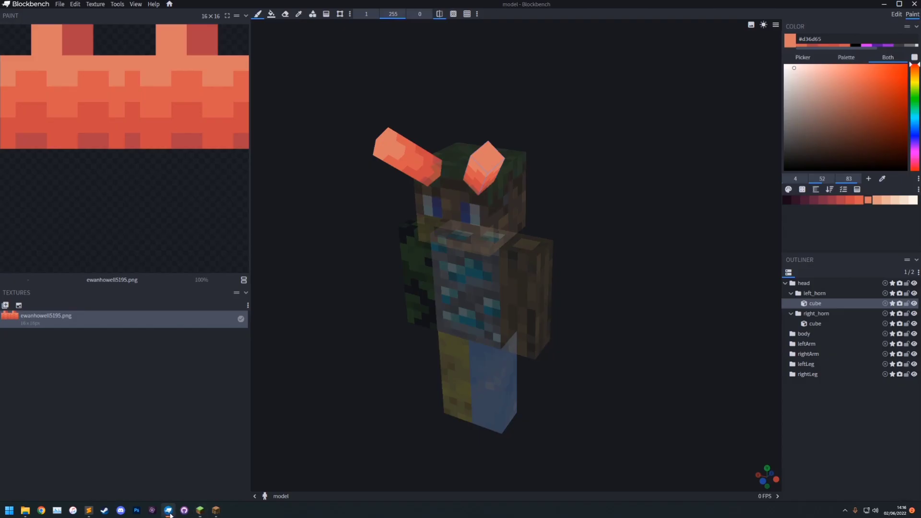
{"action": "left_click_drag", "start_coordinate": [315, 400], "coordinate": [511, 390]}
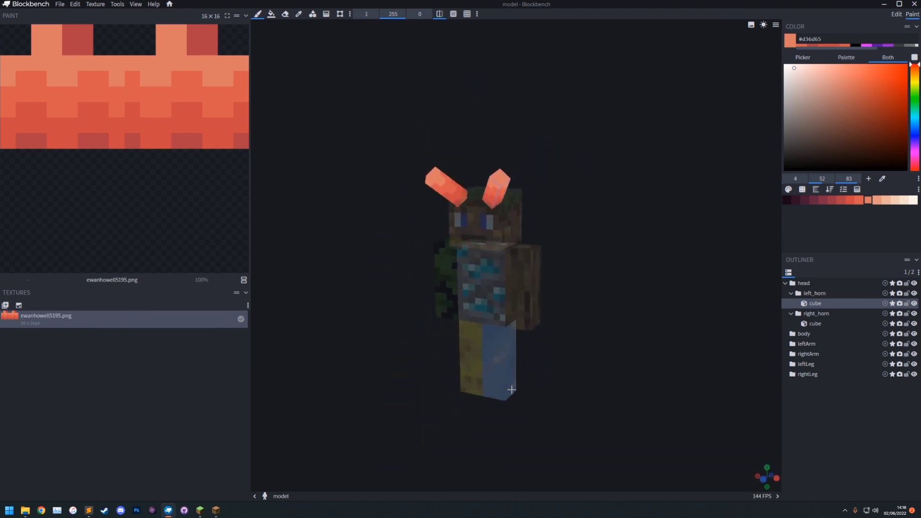